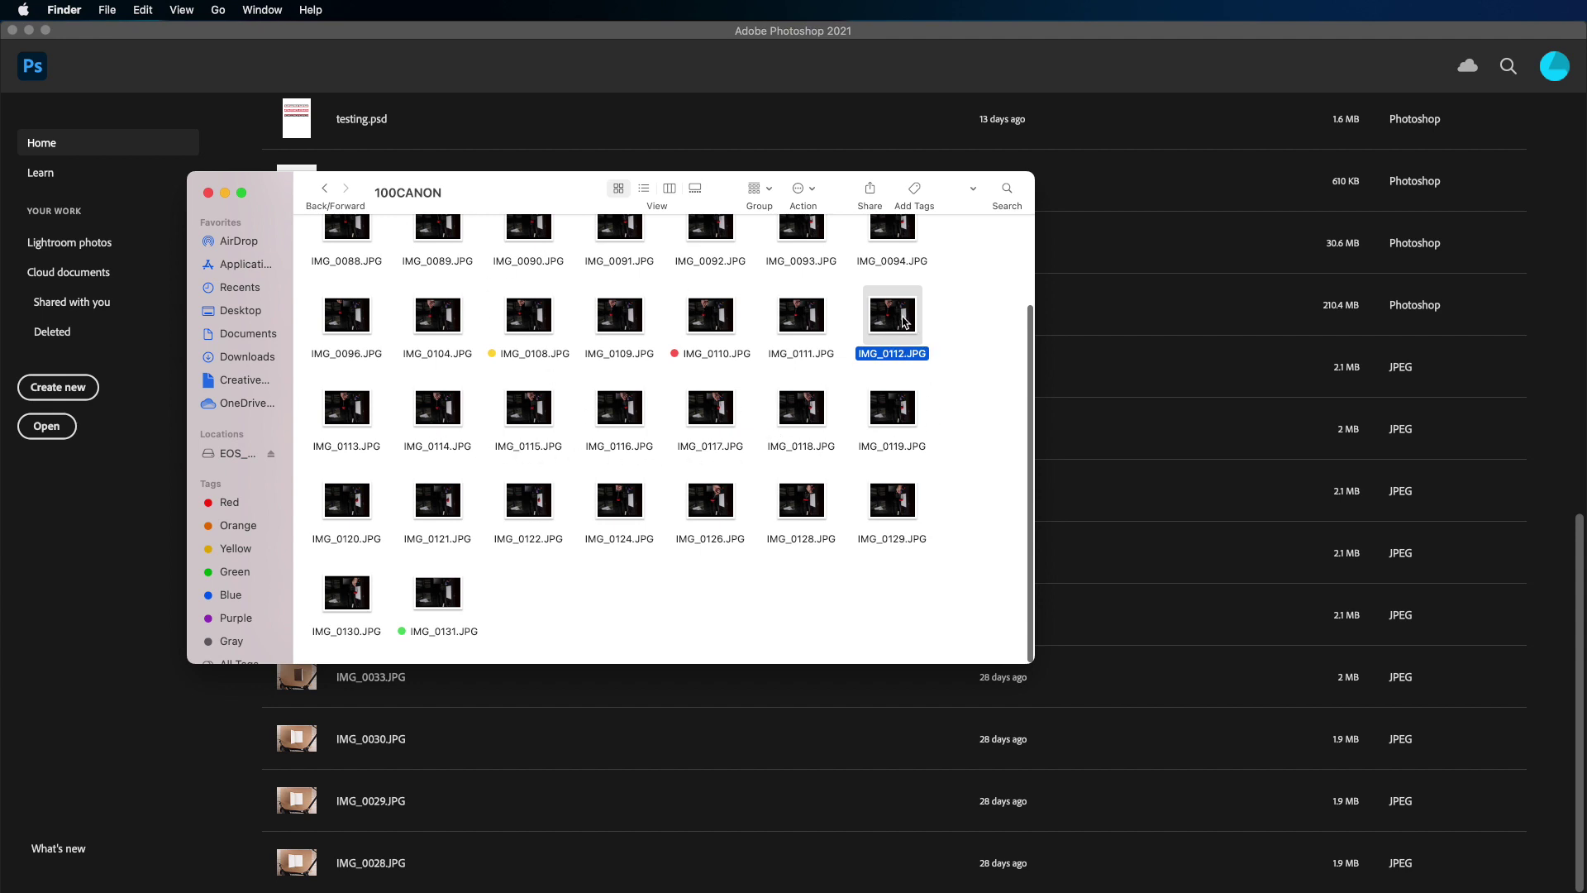
- List the 100CANON photos by name and preview the empty scene IMG_0131.JPG and the ball frame IMG_0110.JPG
left_click(644, 188)
scroll(496, 614, "down", 5)
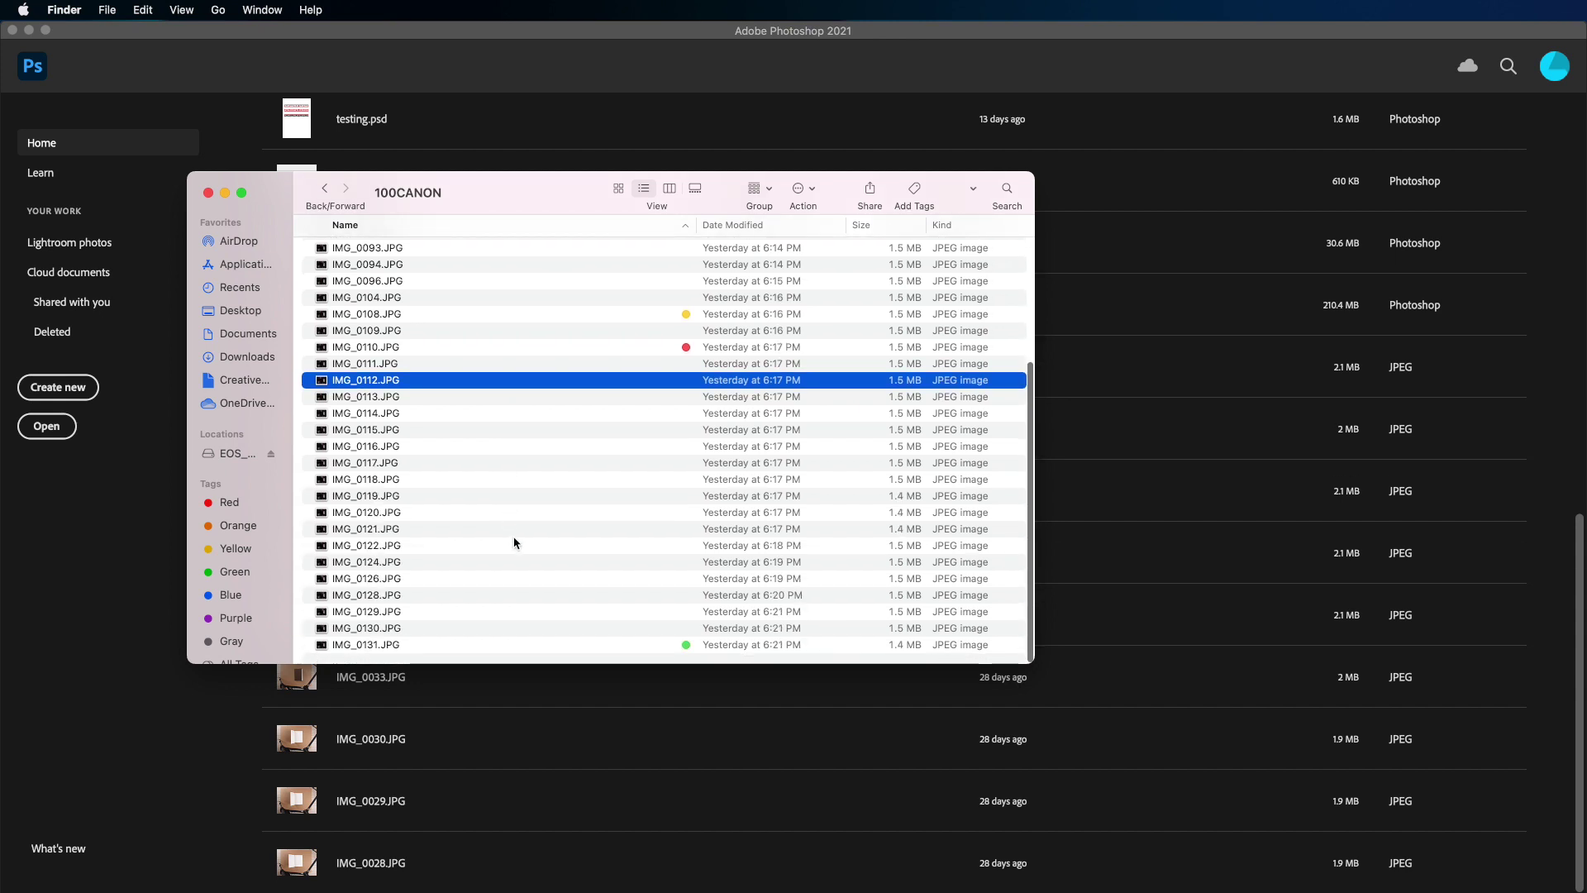
left_click(534, 367)
left_click(608, 650)
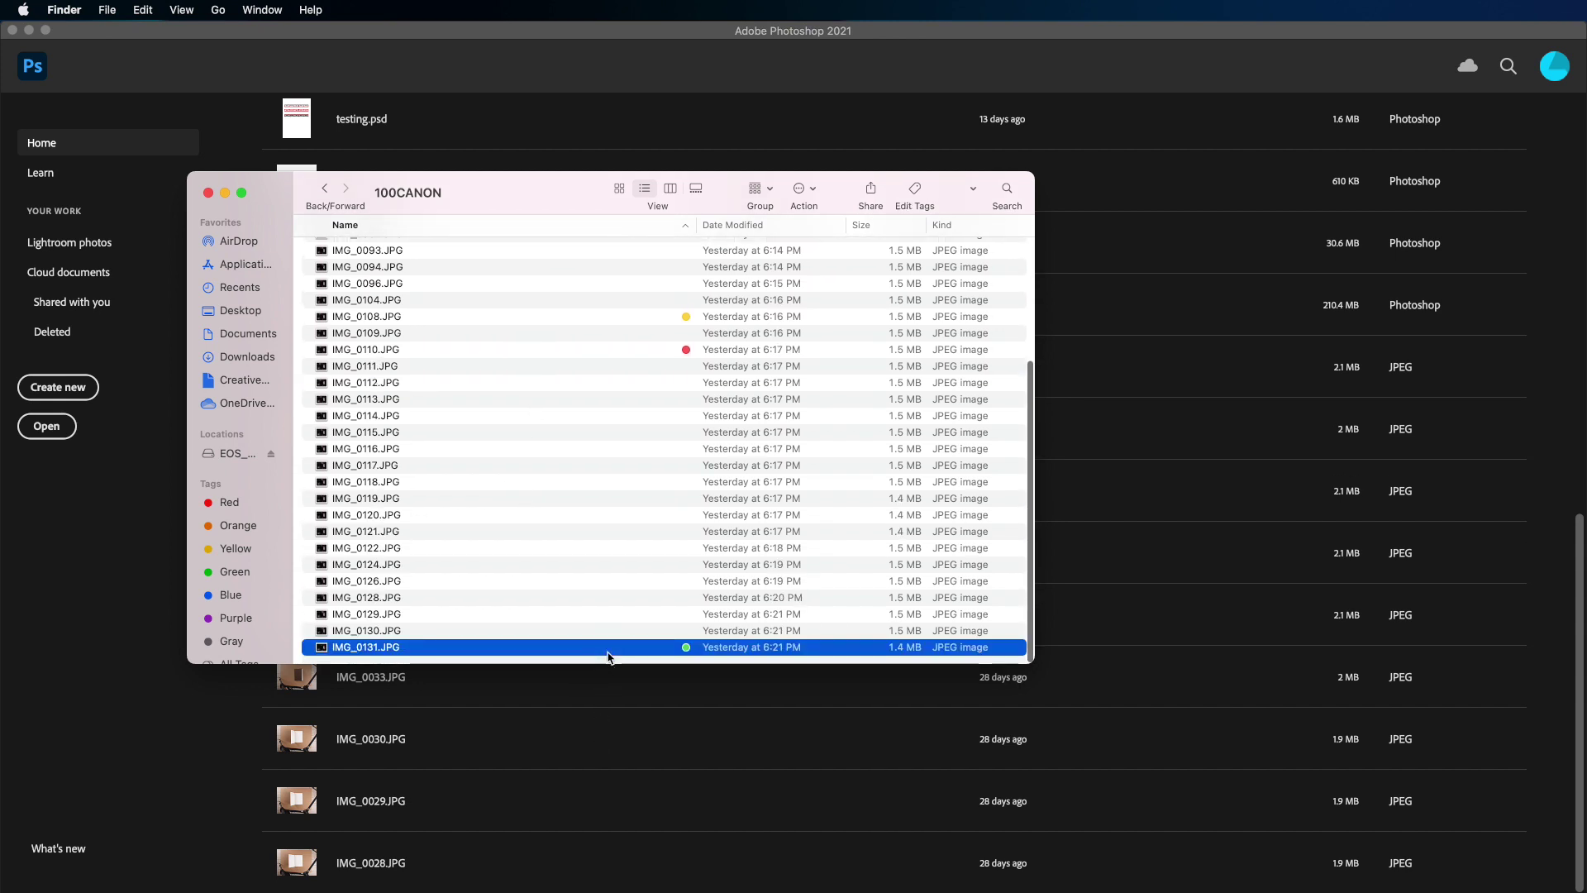
key("space")
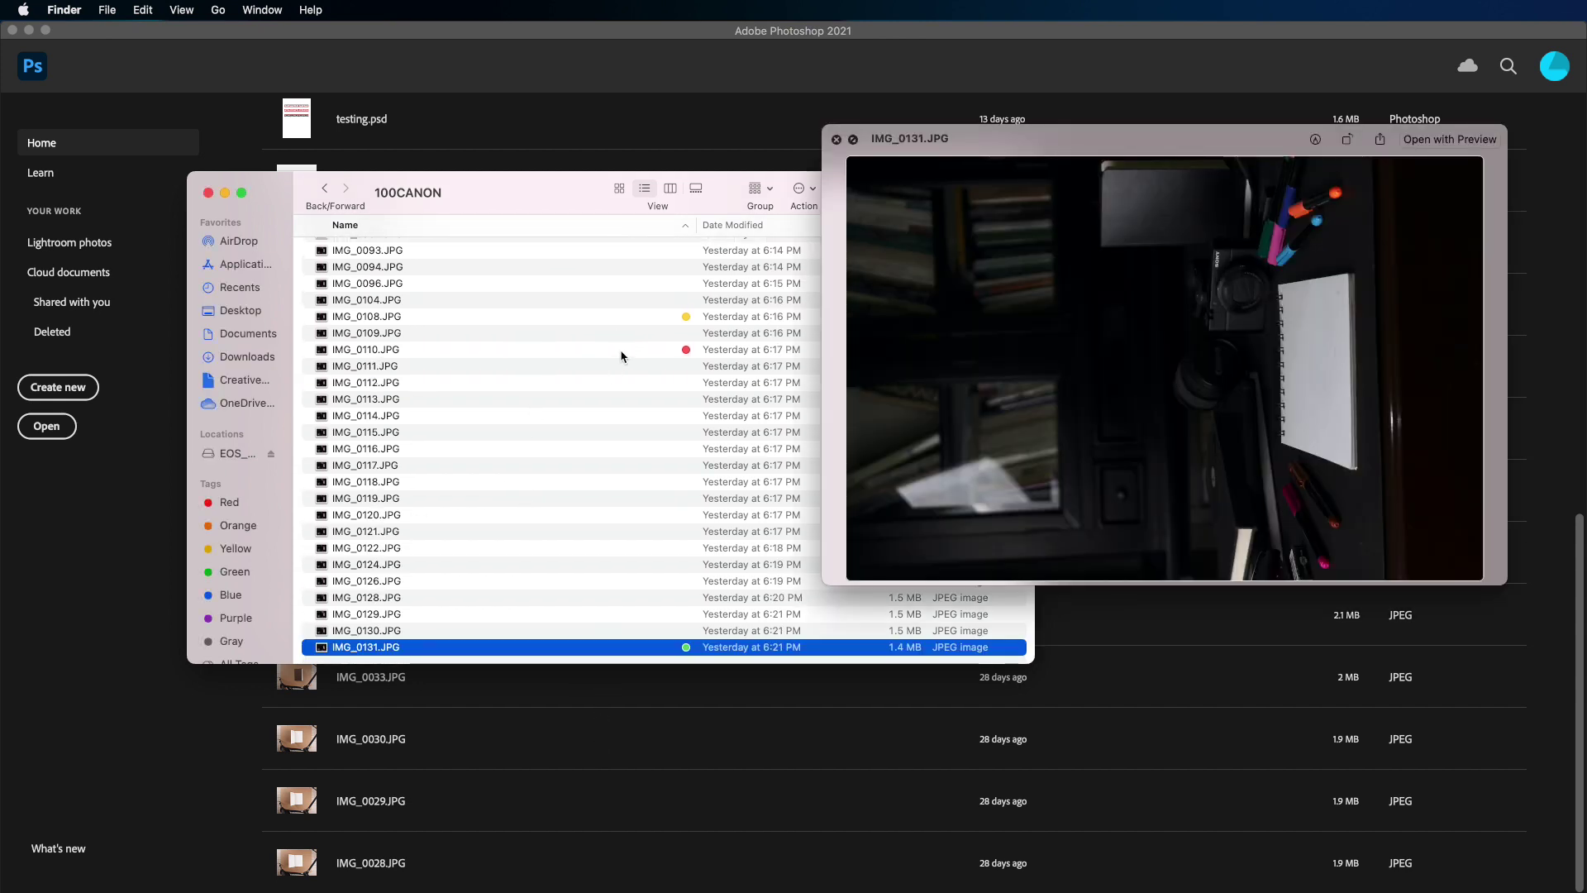
left_click(620, 349)
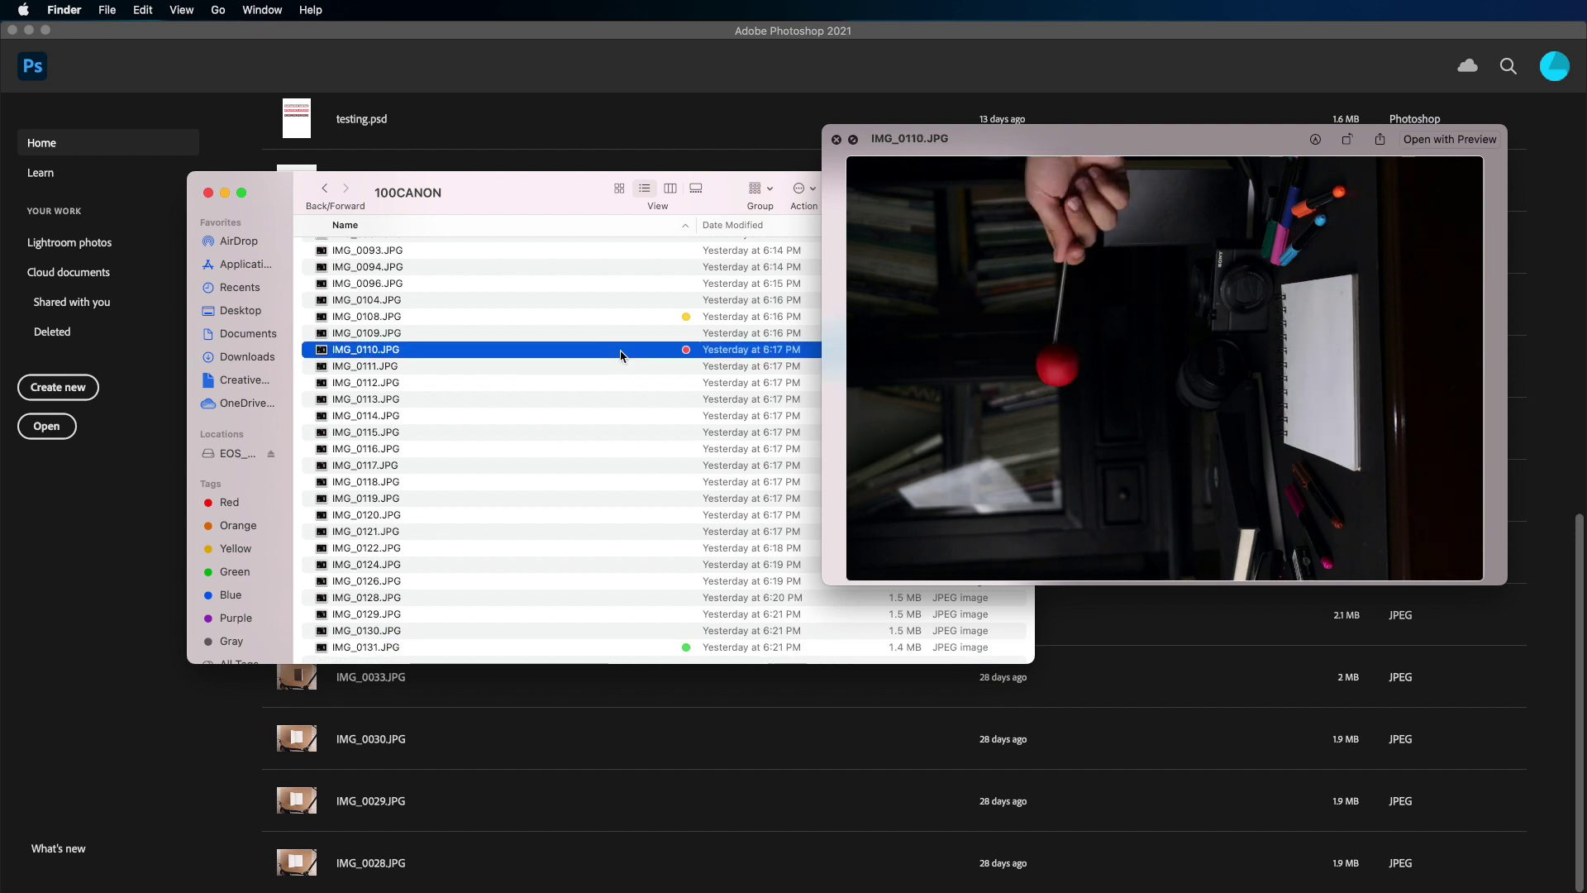
left_click(610, 648)
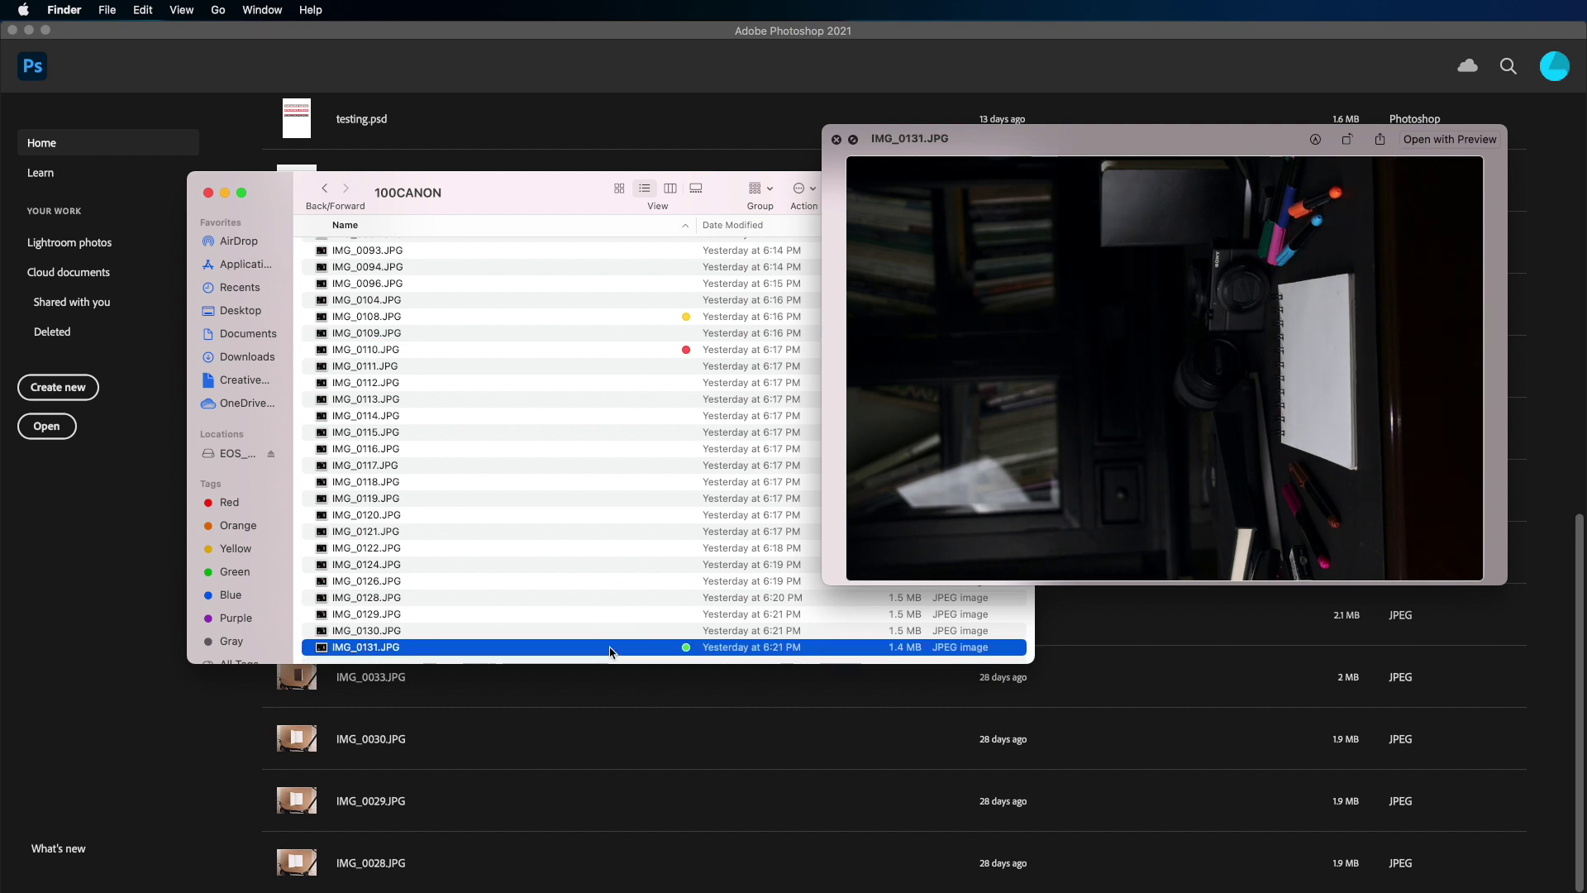
key("space")
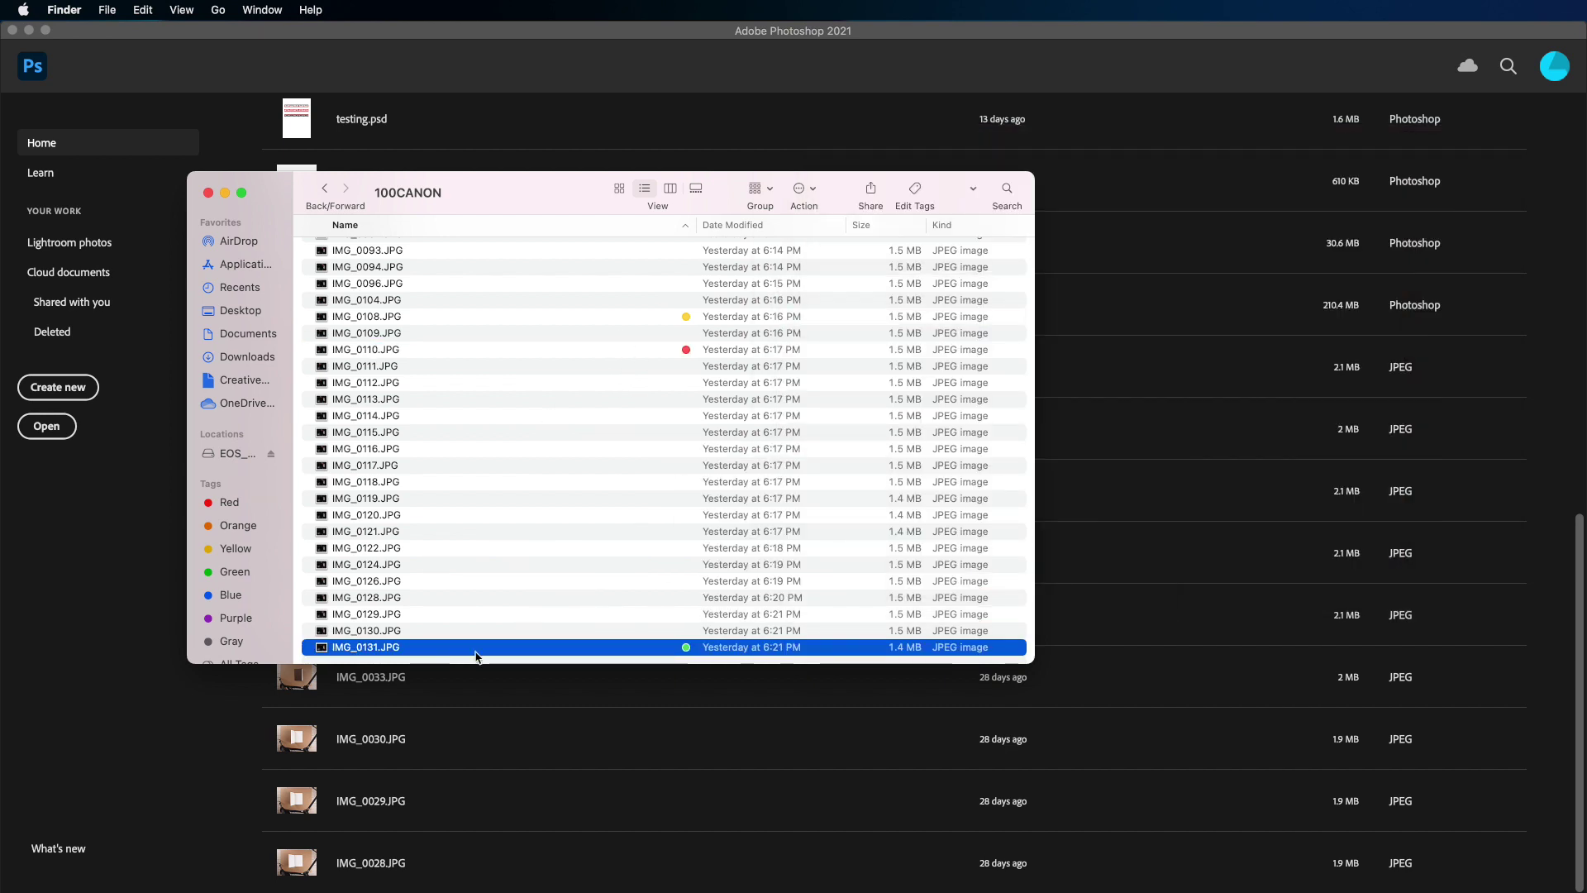
- Open IMG_0131.JPG from the 100CANON folder in Adobe Photoshop 2021
right_click(426, 649)
mouse_move(497, 673)
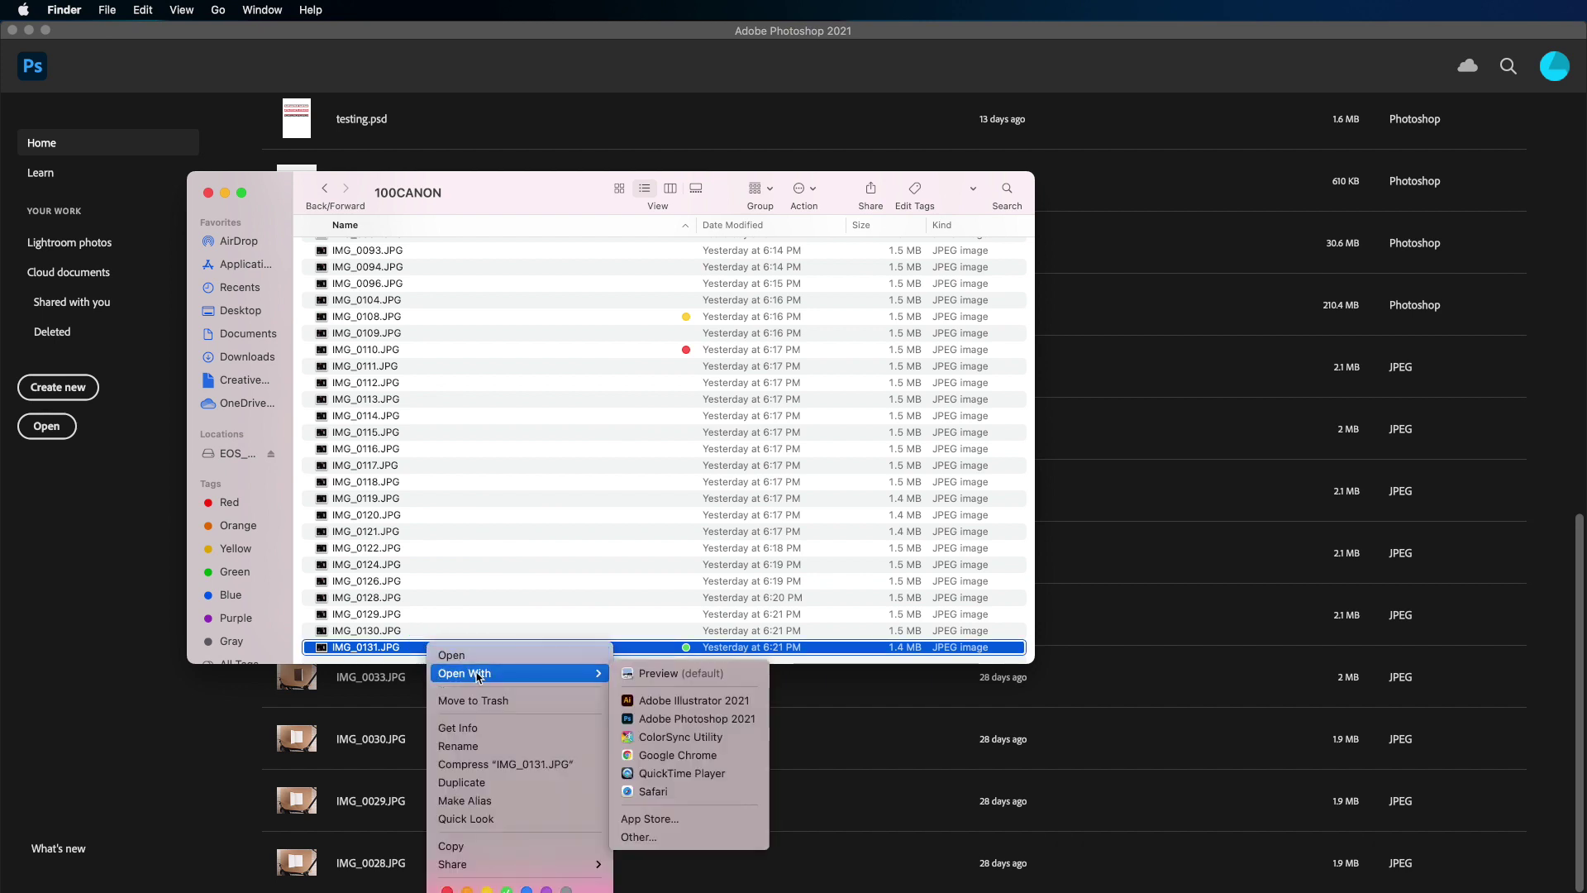
left_click(659, 720)
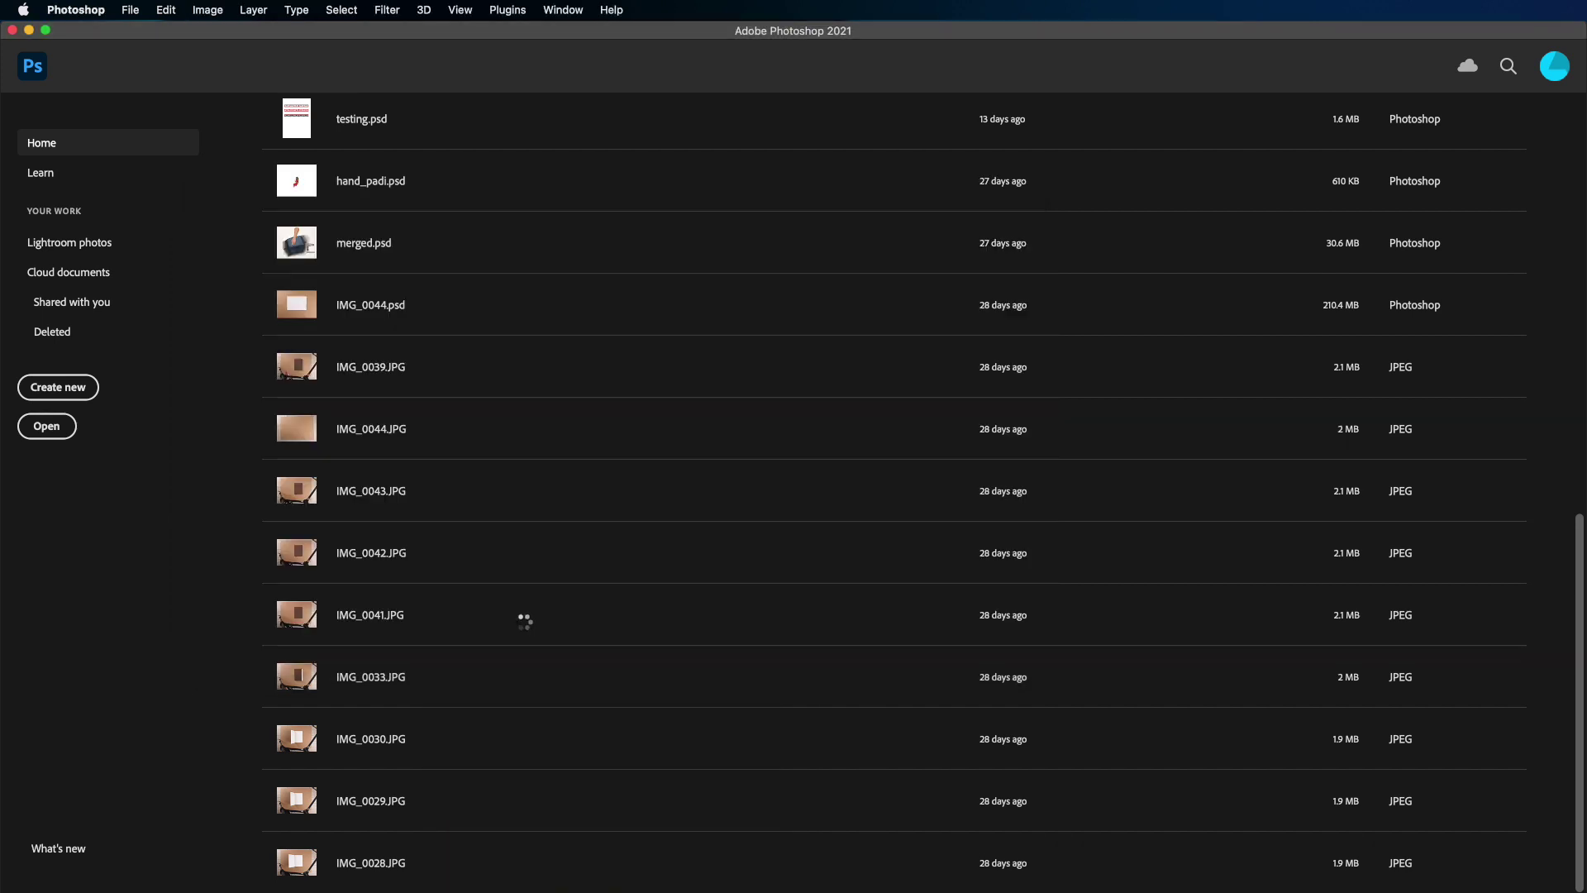
- Place IMG_0110.JPG from the 100CANON folder as a layer above the background at 100% scale
key("super+Tab")
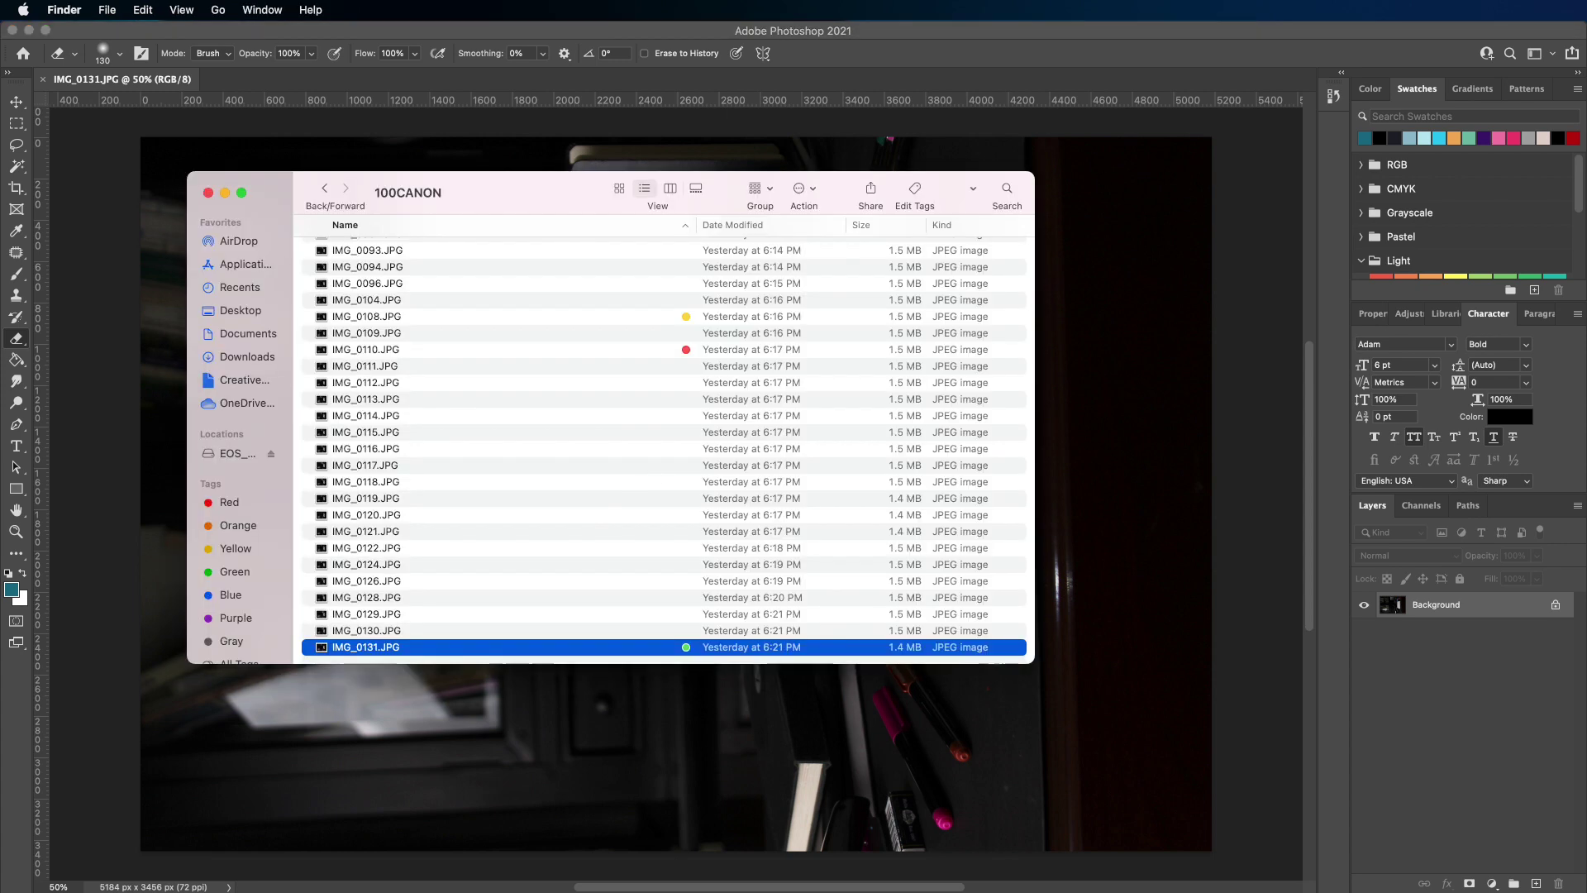
left_click(616, 358)
left_click_drag(496, 358, 1142, 308)
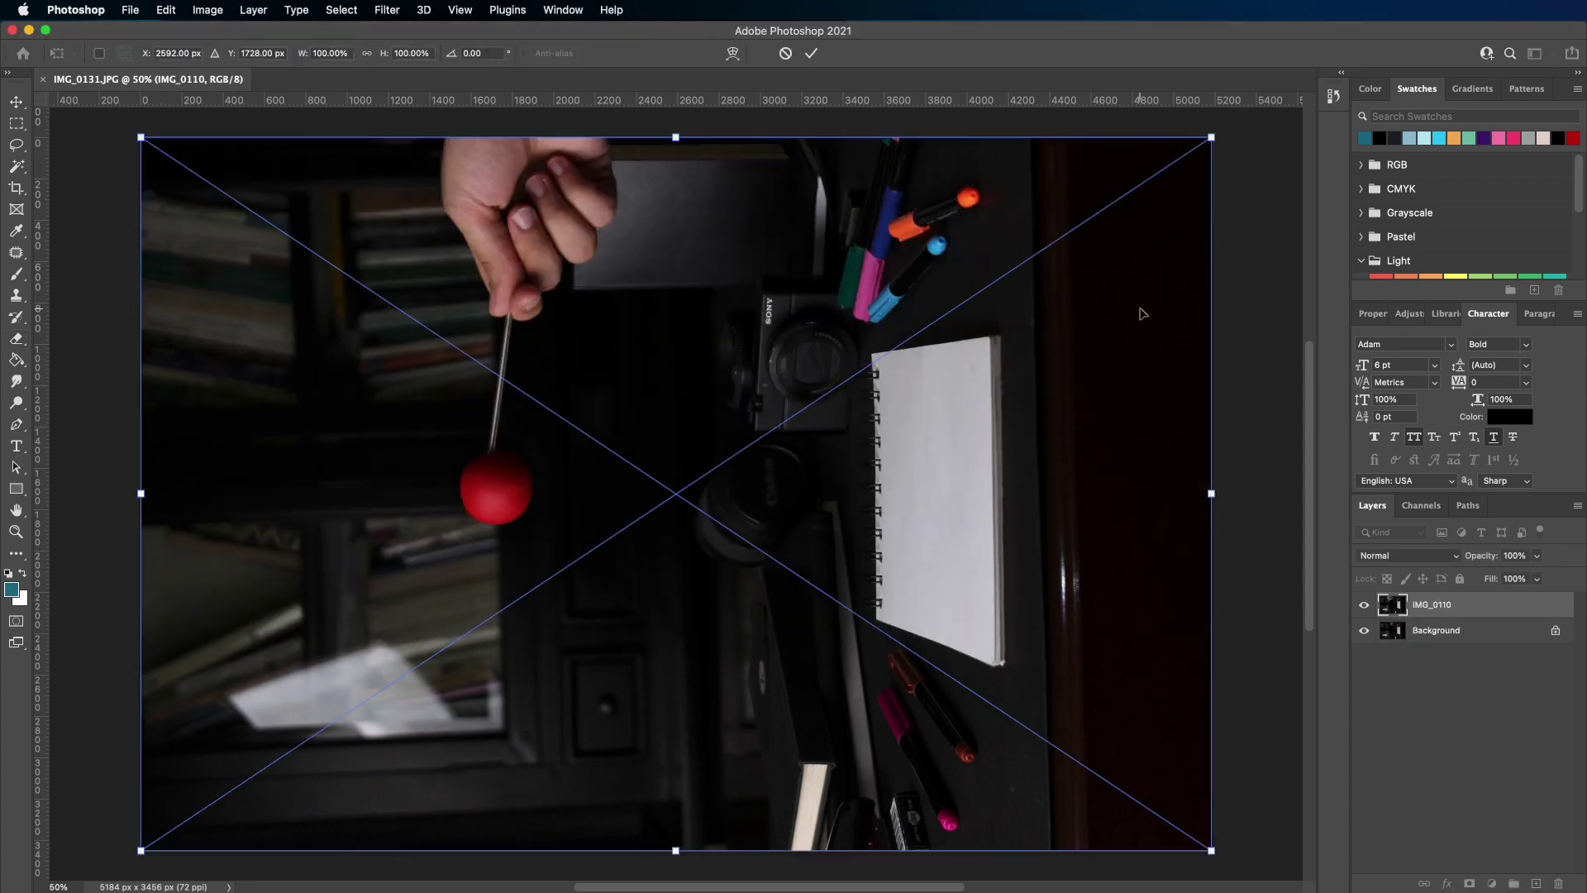
key("Return")
- Rotate the whole image 90° clockwise so the desk scene stands upright
key("e")
left_click(196, 11)
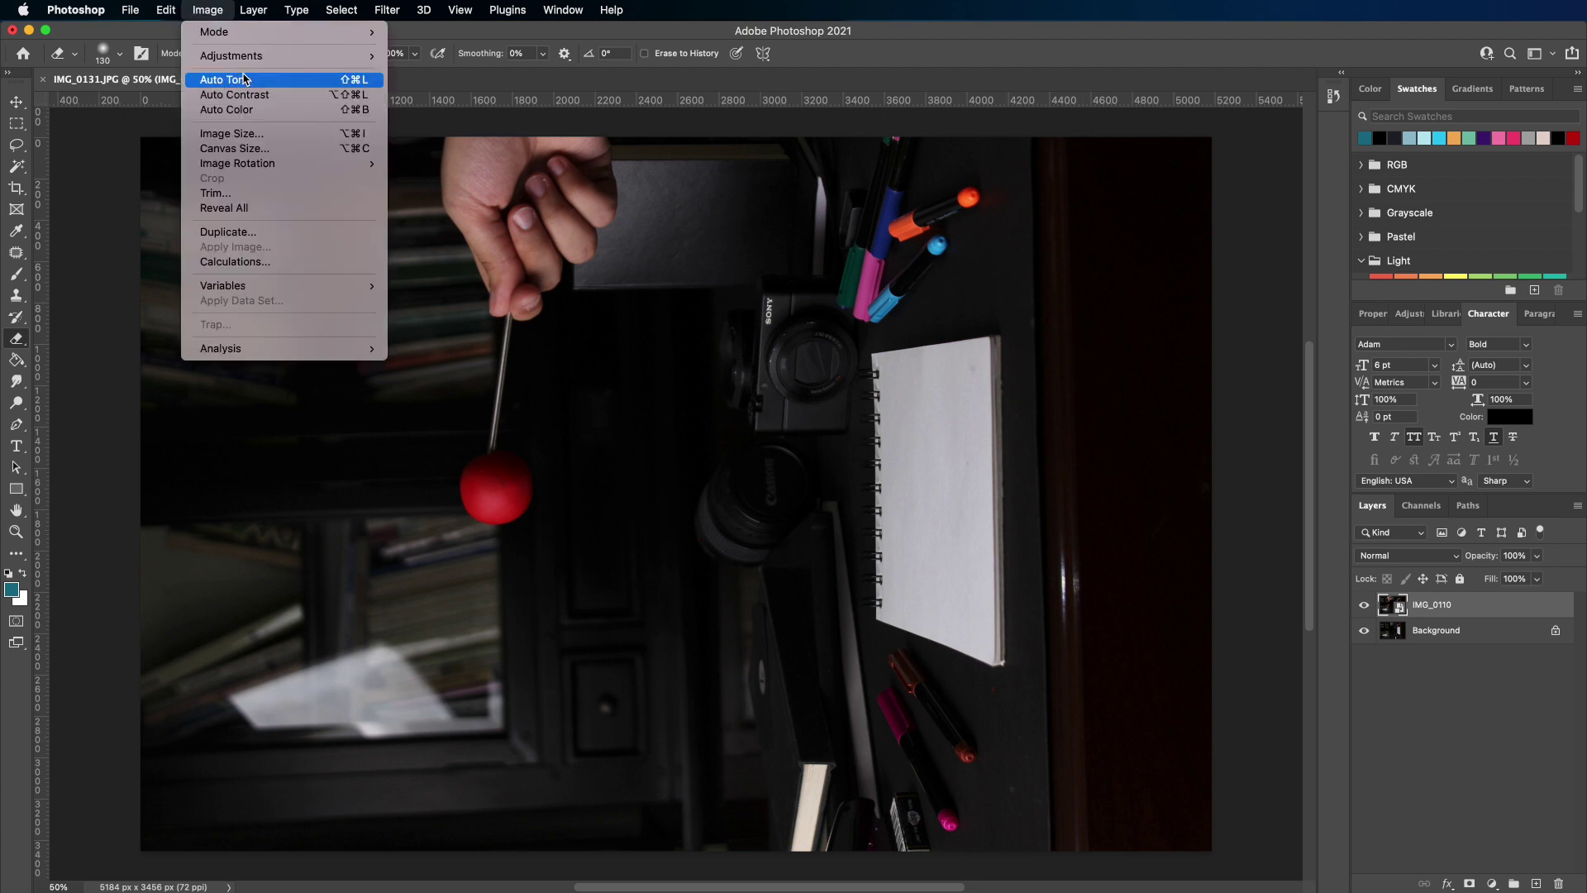
mouse_move(355, 163)
left_click(463, 179)
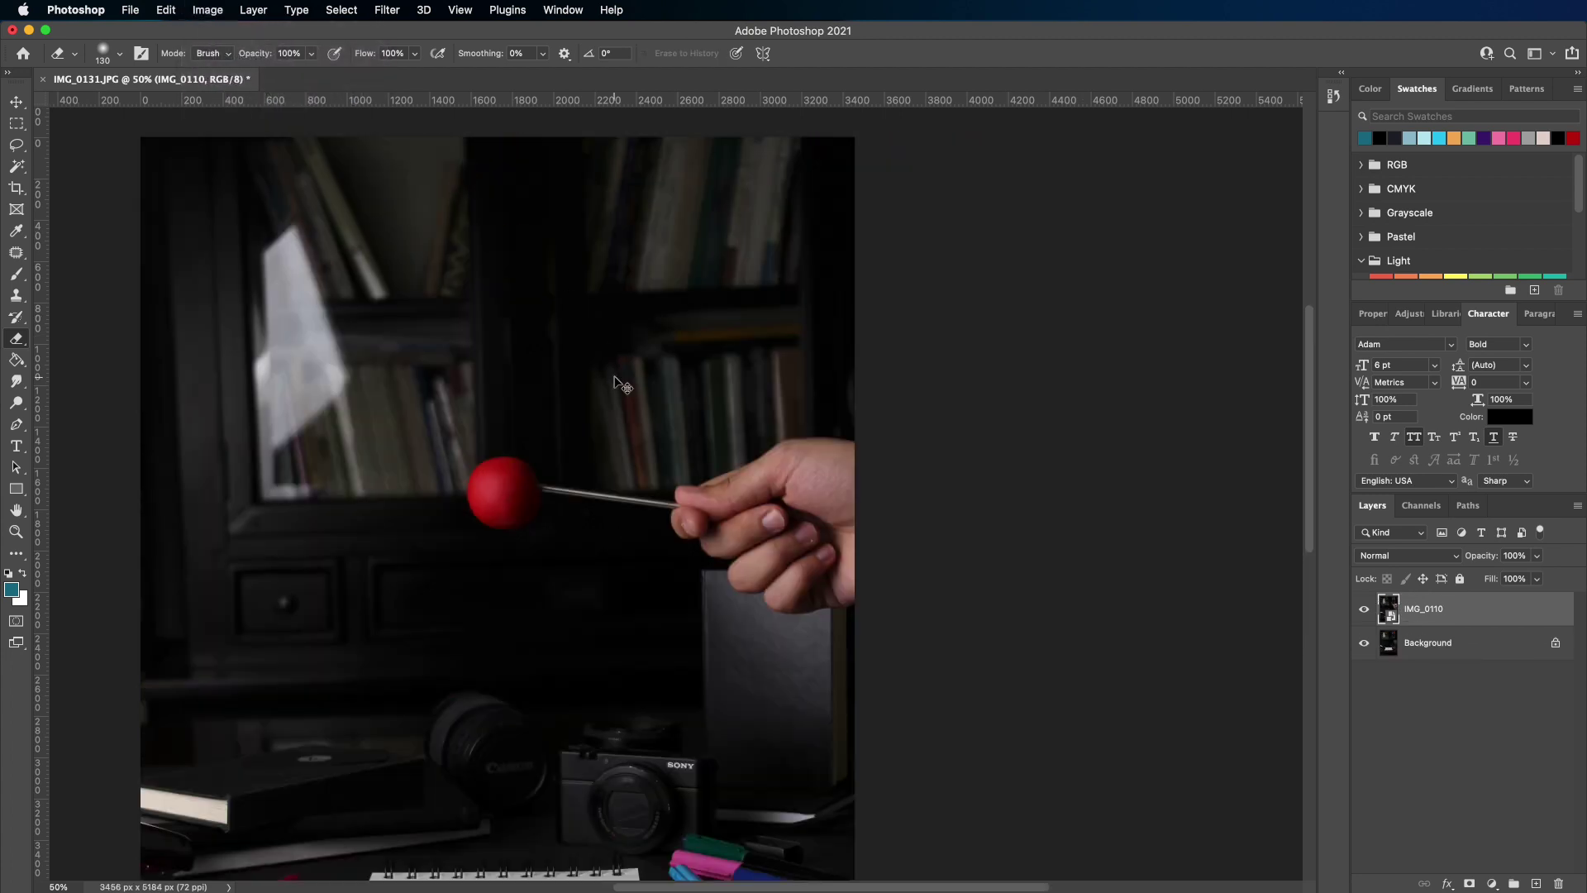
- Rasterize the IMG_0110 layer and erase the hand and most of the stick with a 198 px soft round eraser
key("super+minus")
scroll(615, 377, "down", 3)
scroll(617, 379, "left", 3)
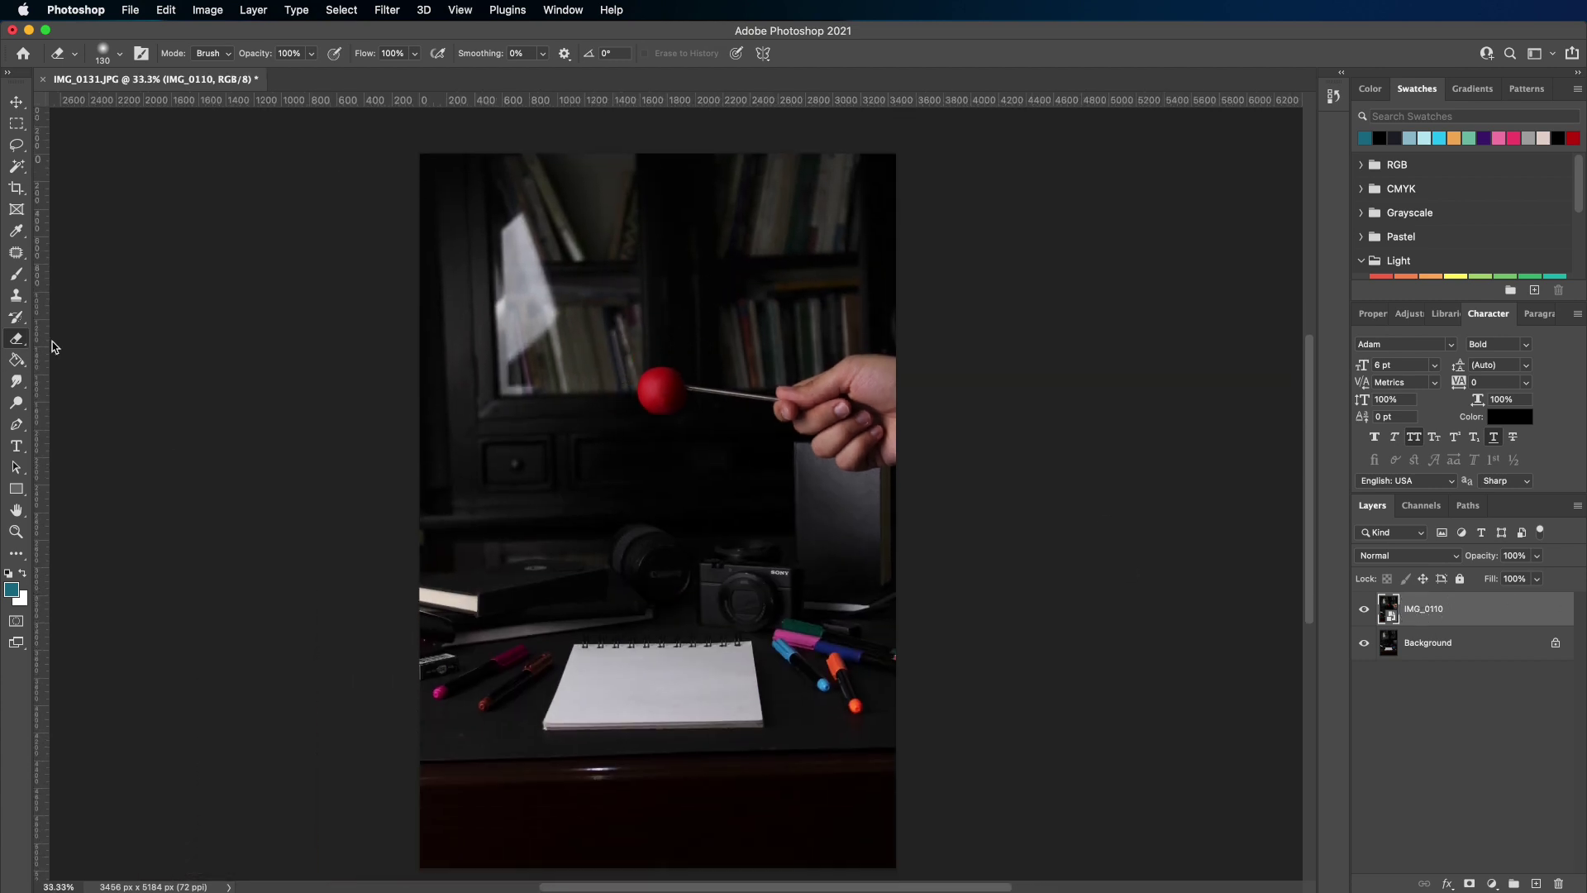
left_click(765, 365)
left_click(1113, 433)
right_click(873, 446)
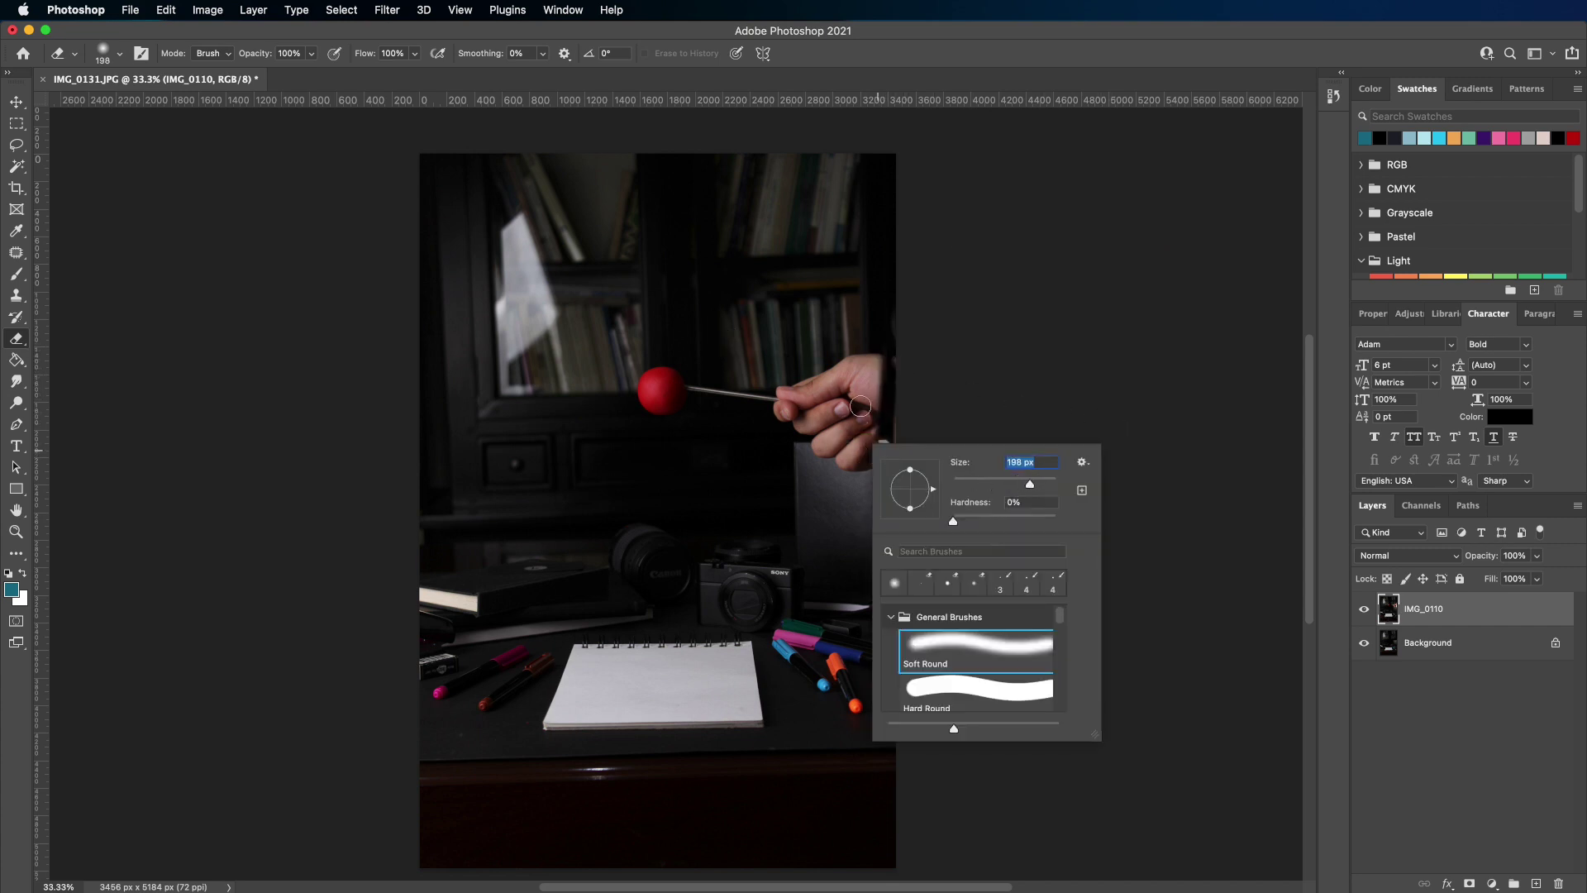
key("Return")
mouse_move(861, 406)
left_mouse_down()
mouse_move(844, 439)
mouse_move(887, 368)
mouse_move(888, 456)
mouse_move(816, 440)
mouse_move(822, 390)
mouse_move(778, 388)
mouse_move(790, 436)
mouse_move(820, 364)
mouse_move(818, 400)
mouse_move(907, 376)
mouse_move(731, 369)
left_mouse_up()
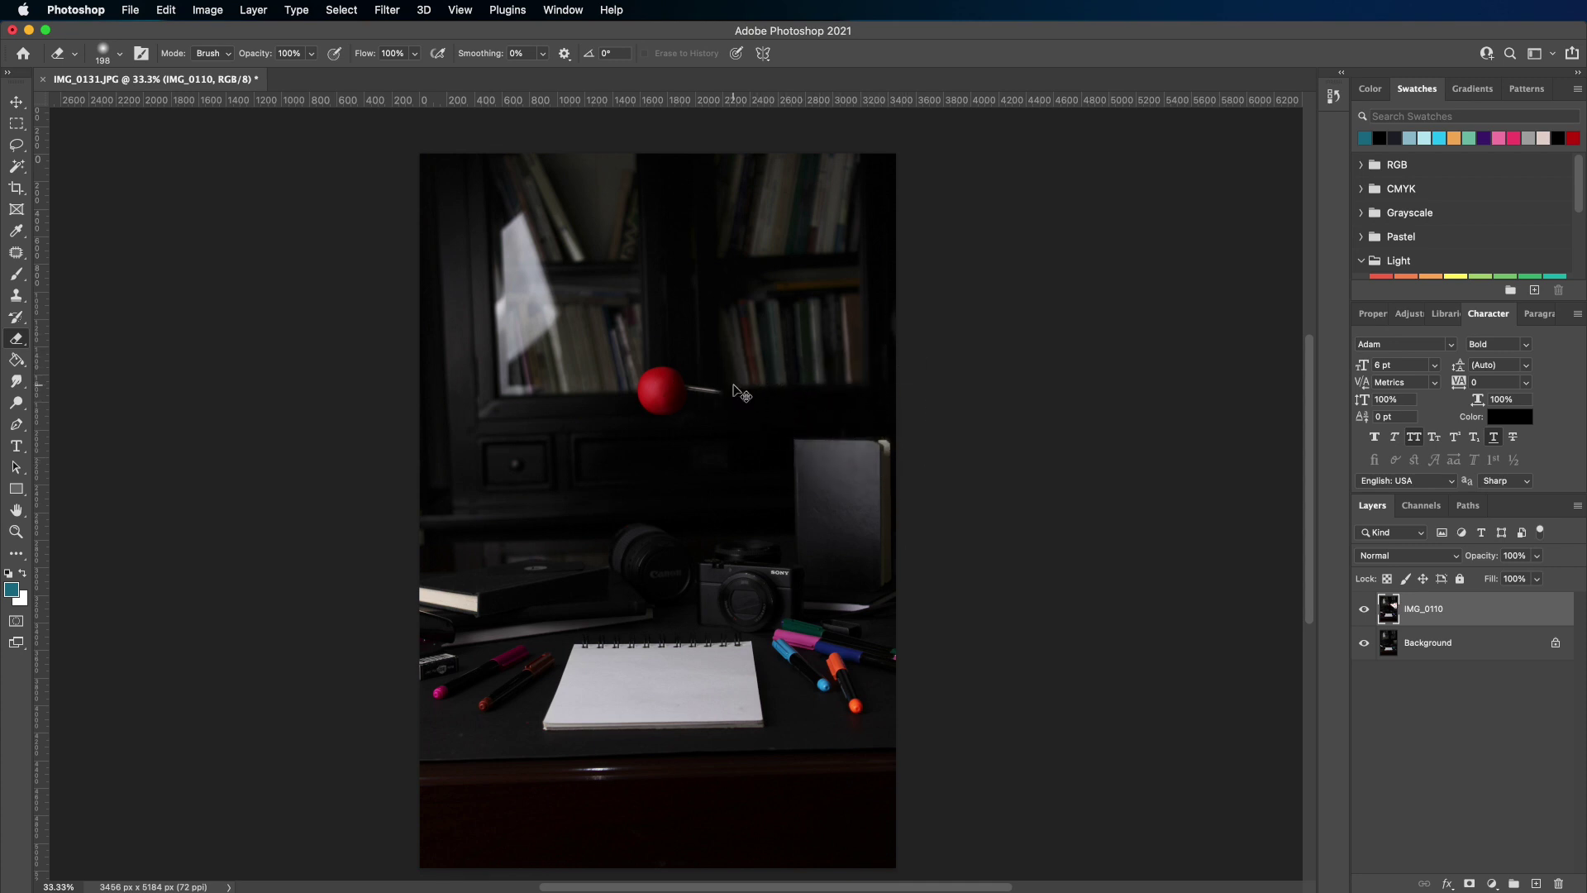
- Erase the remaining piece of stick beside the red ball with a 35 px soft round eraser
key("super+plus")
key("super+plus")
key("super+plus")
scroll(733, 384, "up", 5)
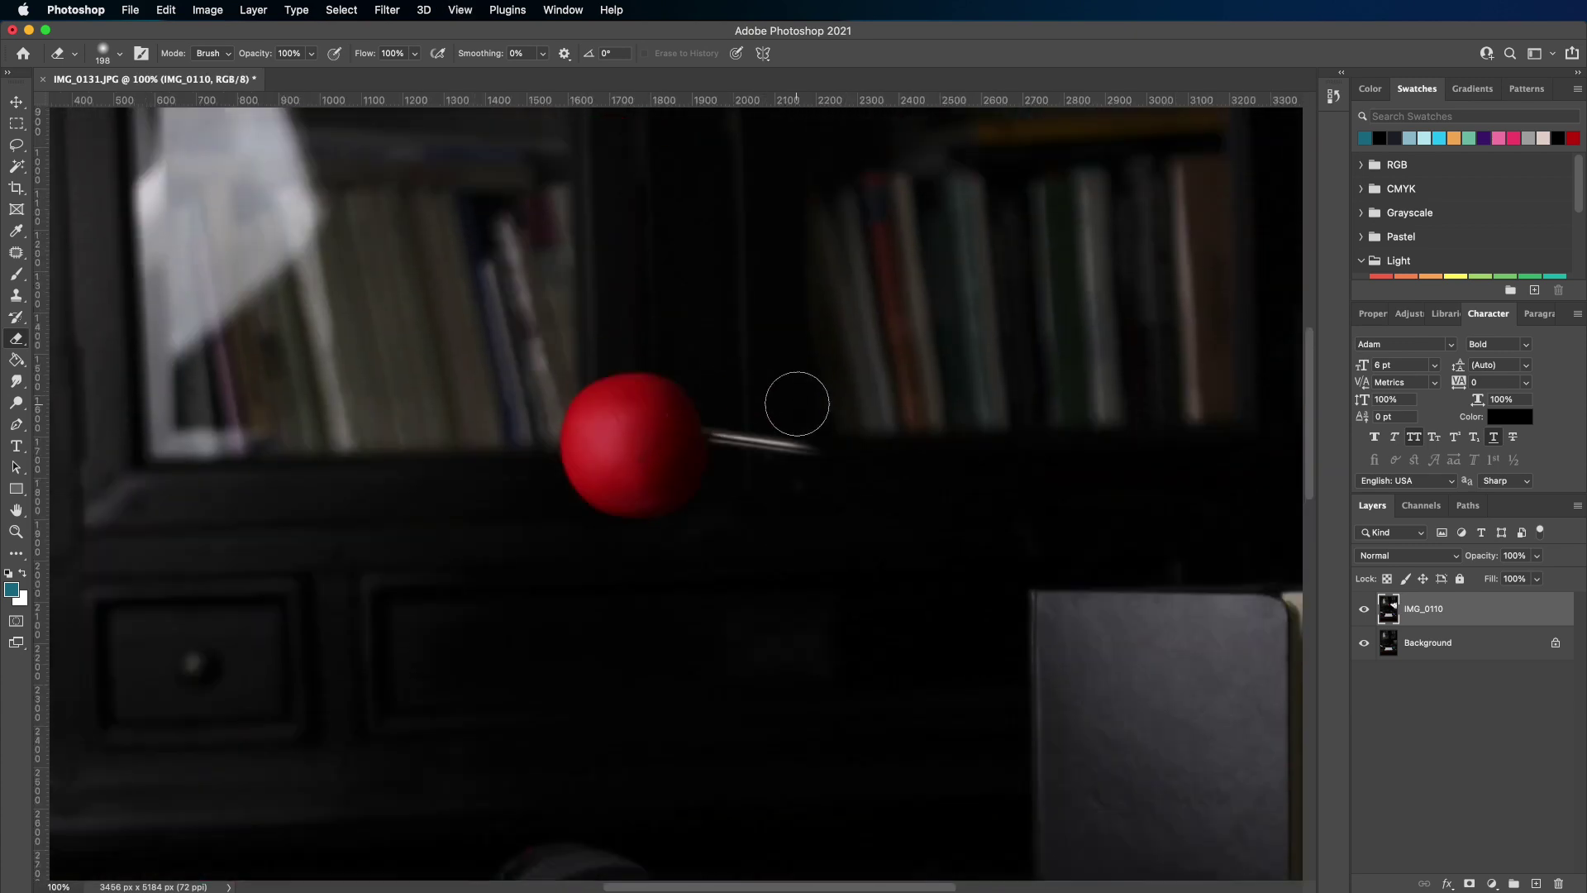
right_click(797, 403)
left_click_drag(918, 442, 905, 444)
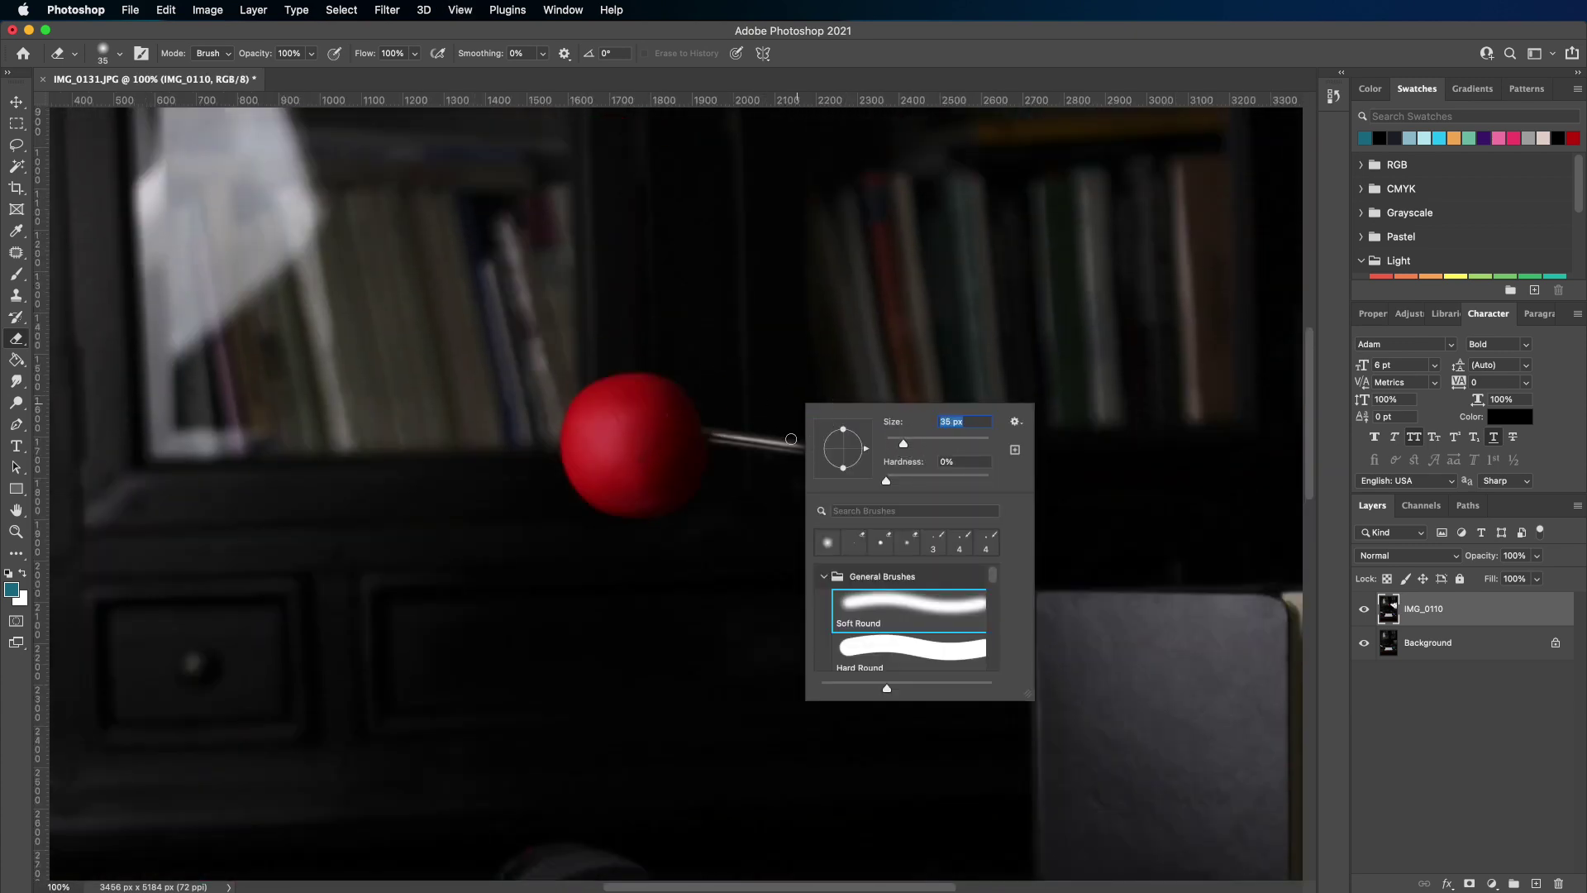
left_click_drag(792, 439, 806, 441)
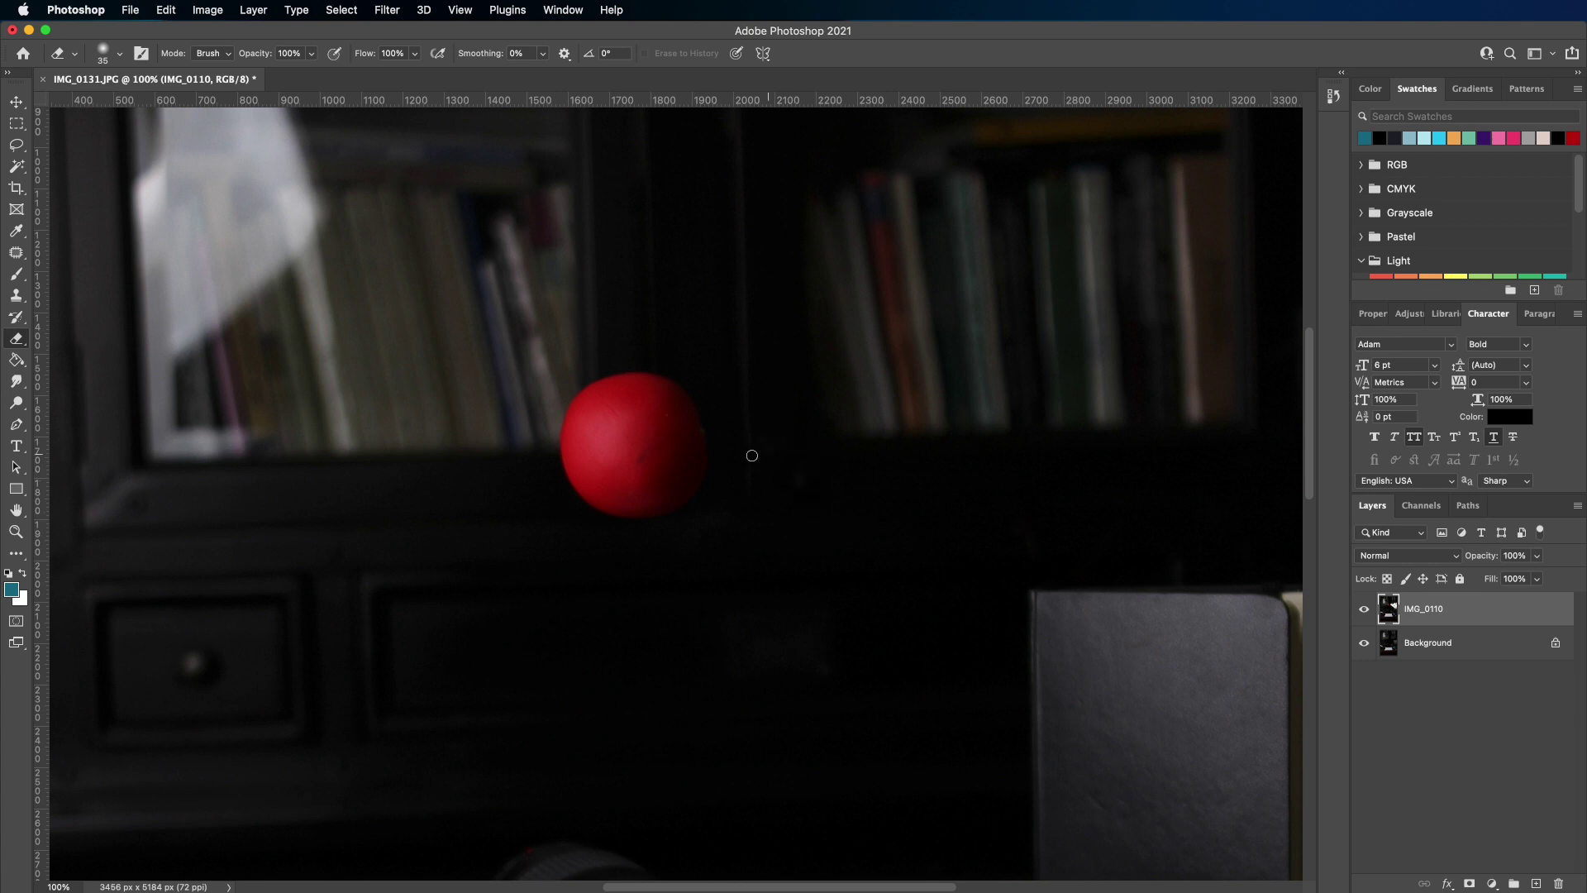
- Export the cleaned composite as a JPG named IMG_01.jpg into the ball bounce folder
key("super+minus")
key("super+minus")
key("super+minus")
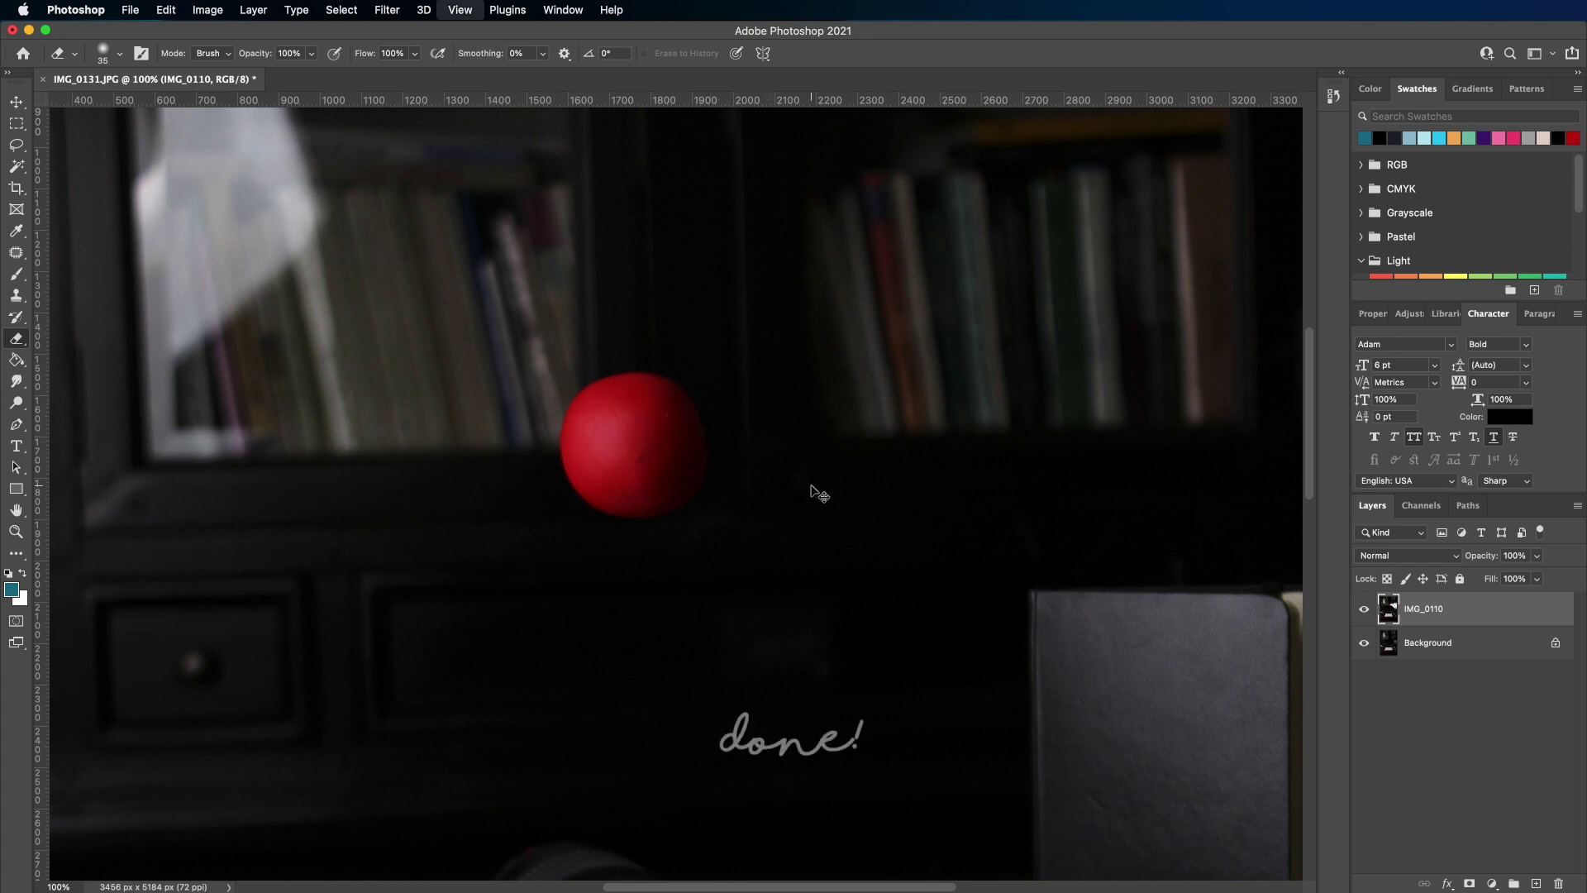
scroll(819, 499, "down", 3)
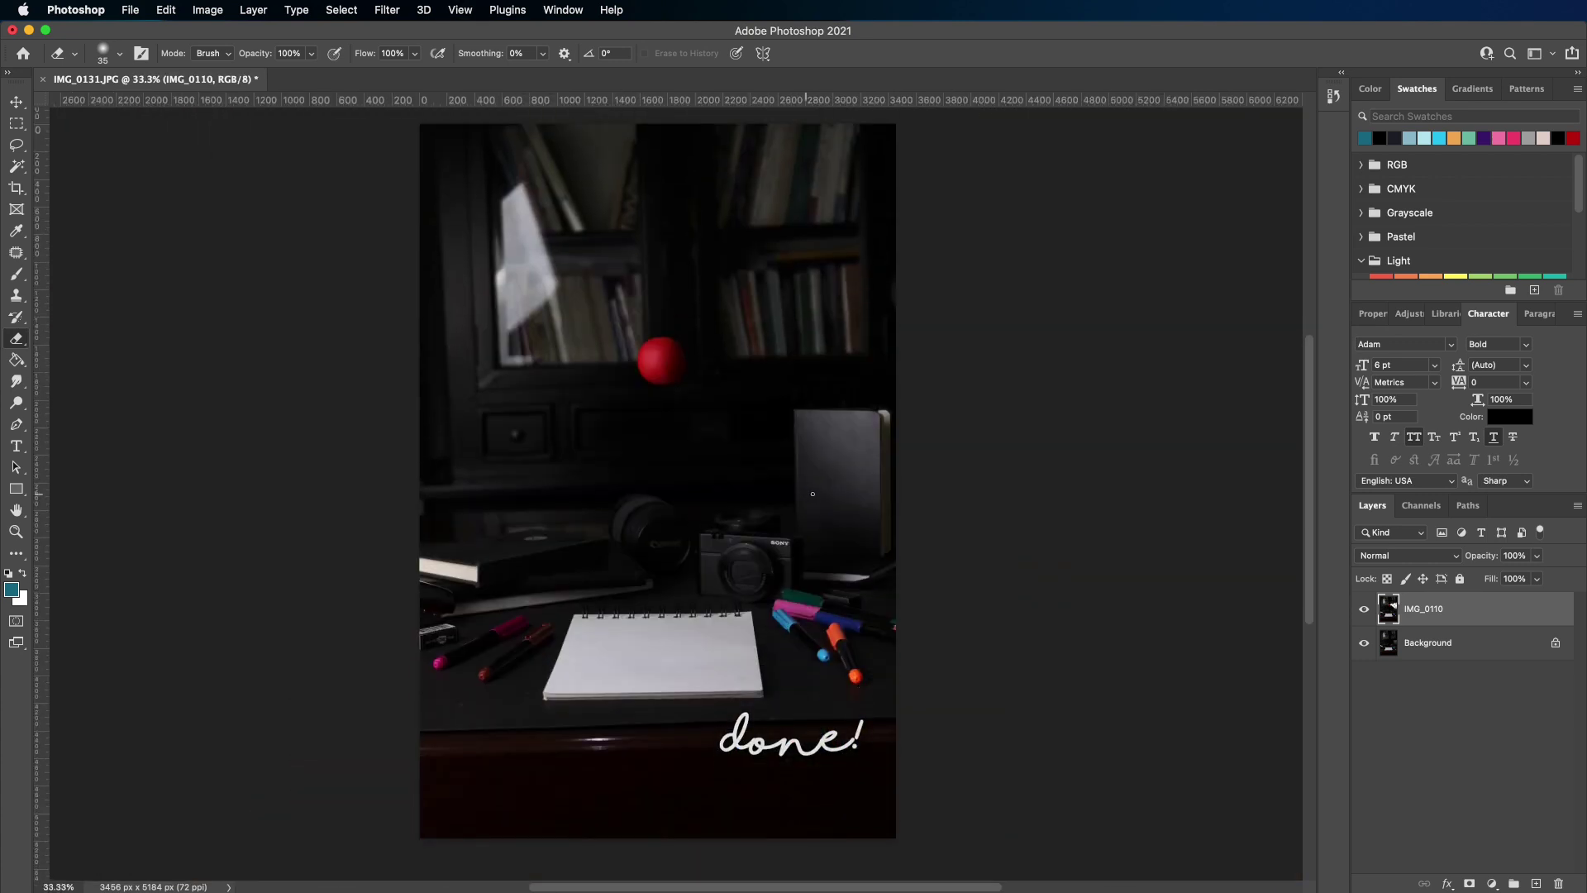
left_click(125, 10)
mouse_move(208, 248)
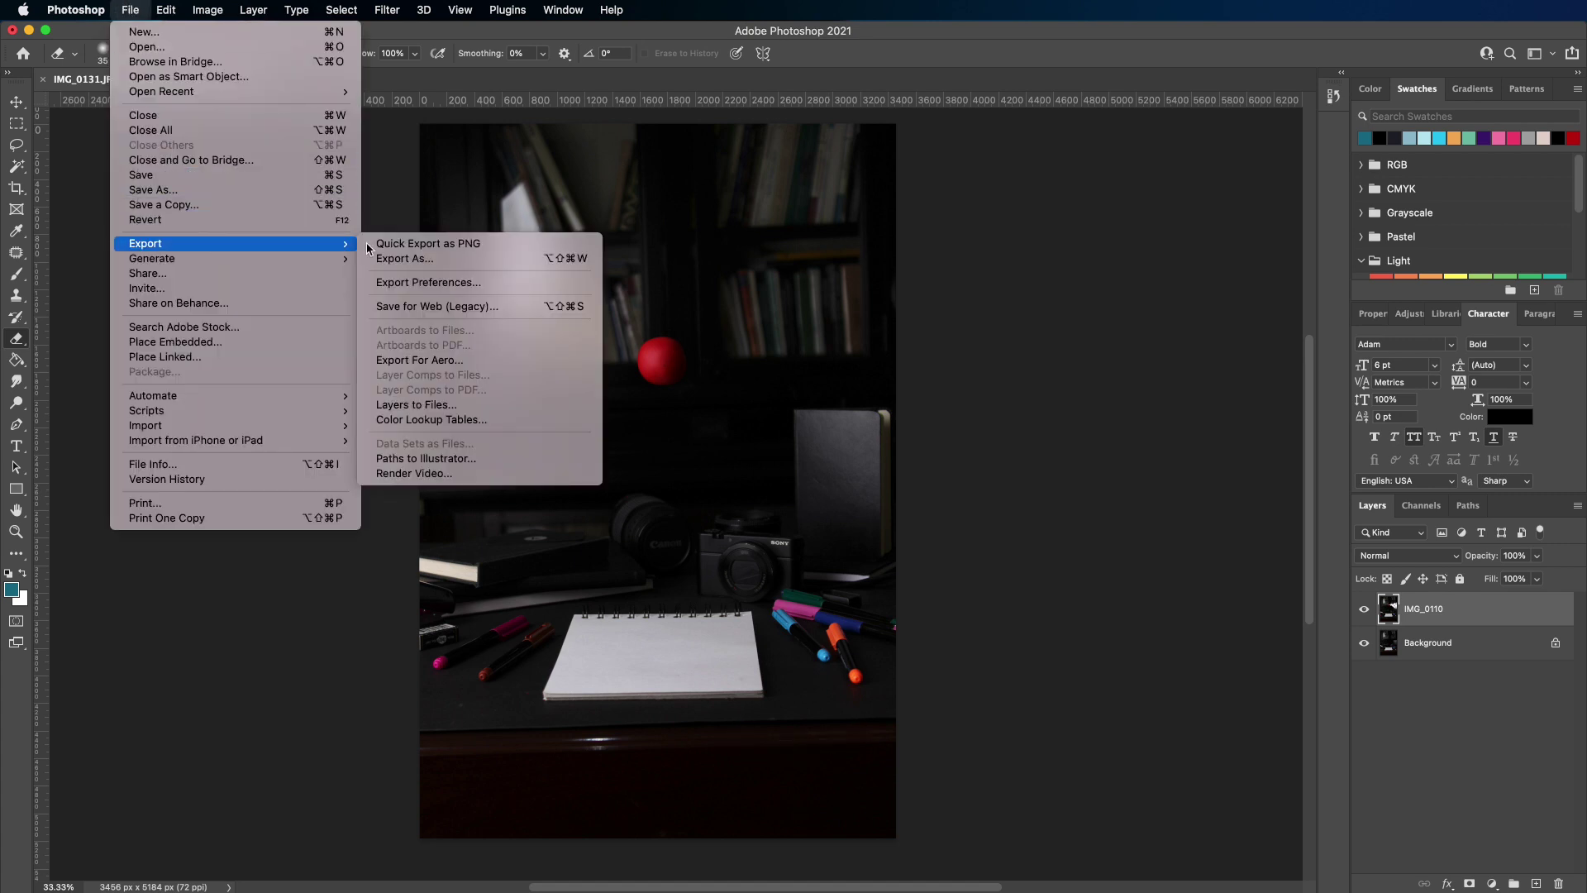
left_click(405, 258)
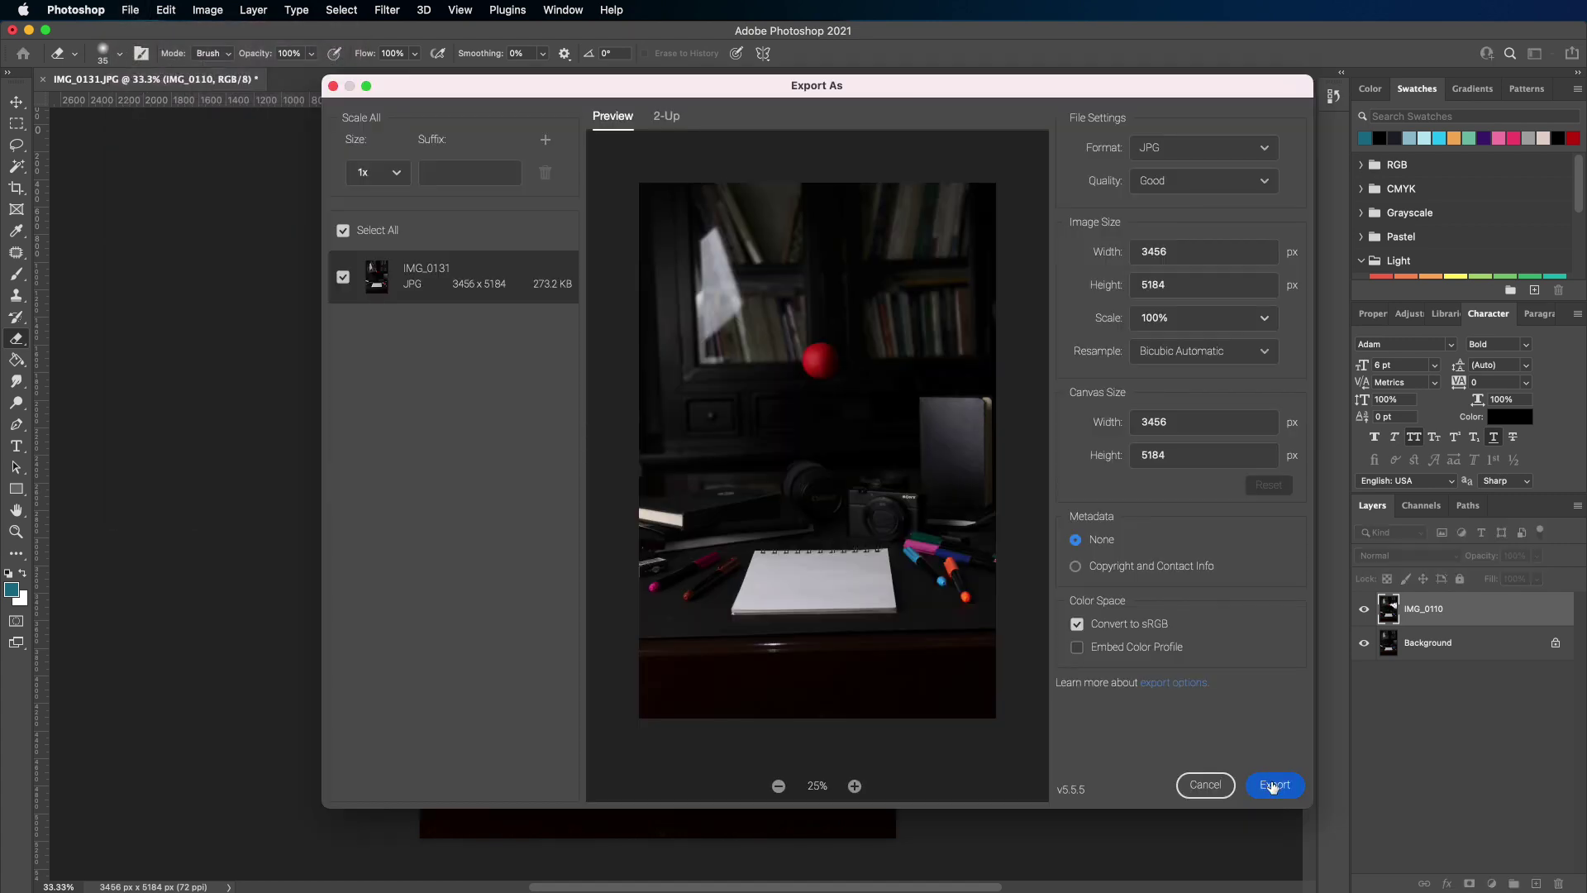
left_click(1273, 786)
left_click(1074, 247)
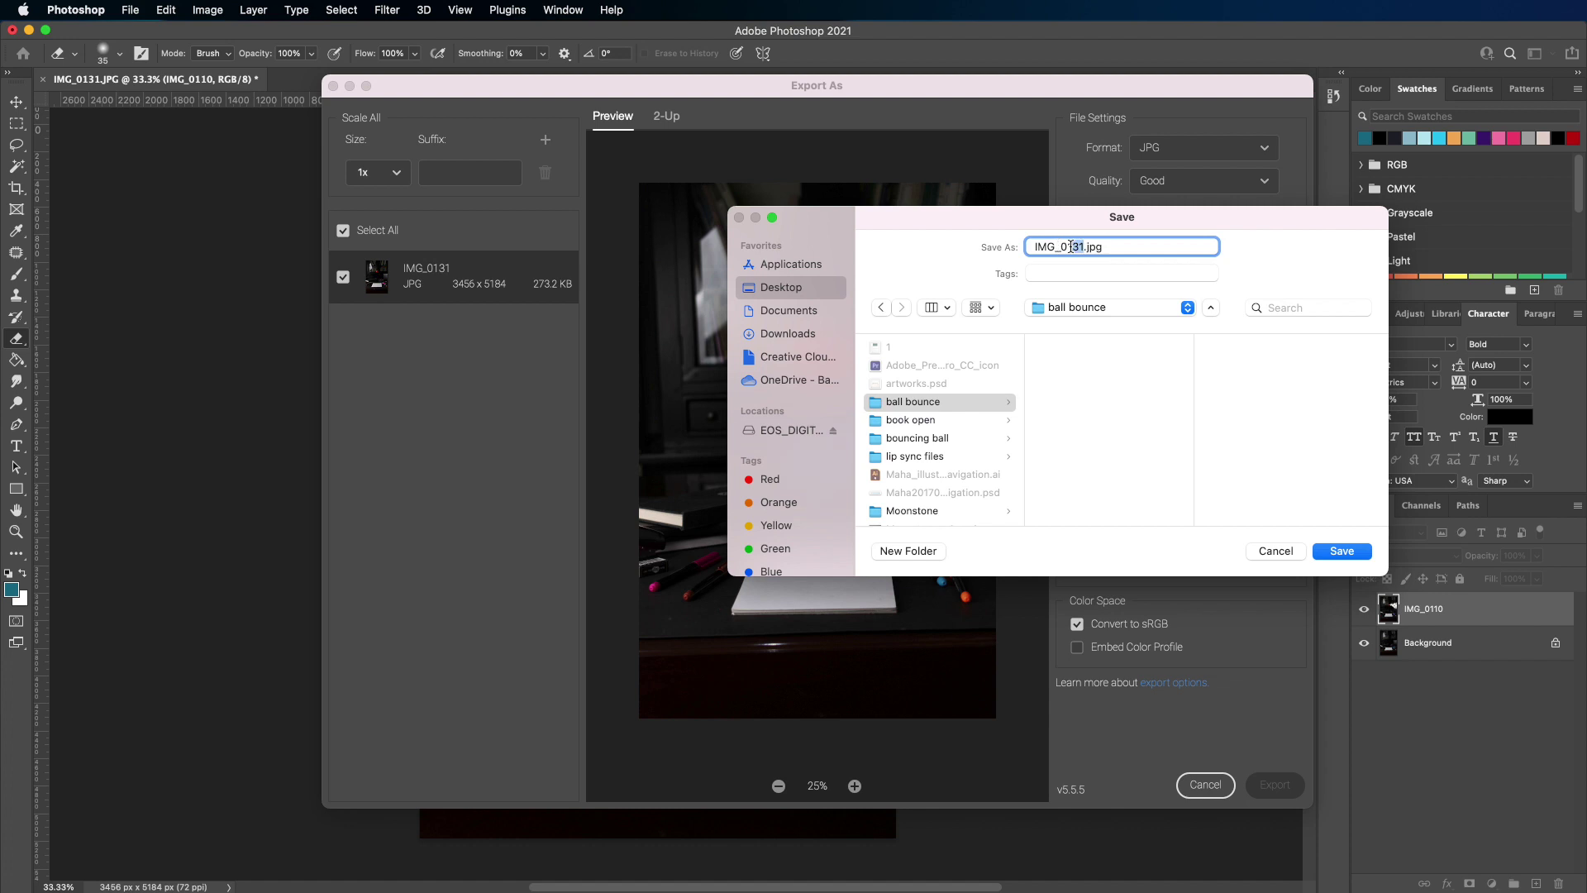
key("BackSpace")
key("BackSpace")
left_click(1360, 558)
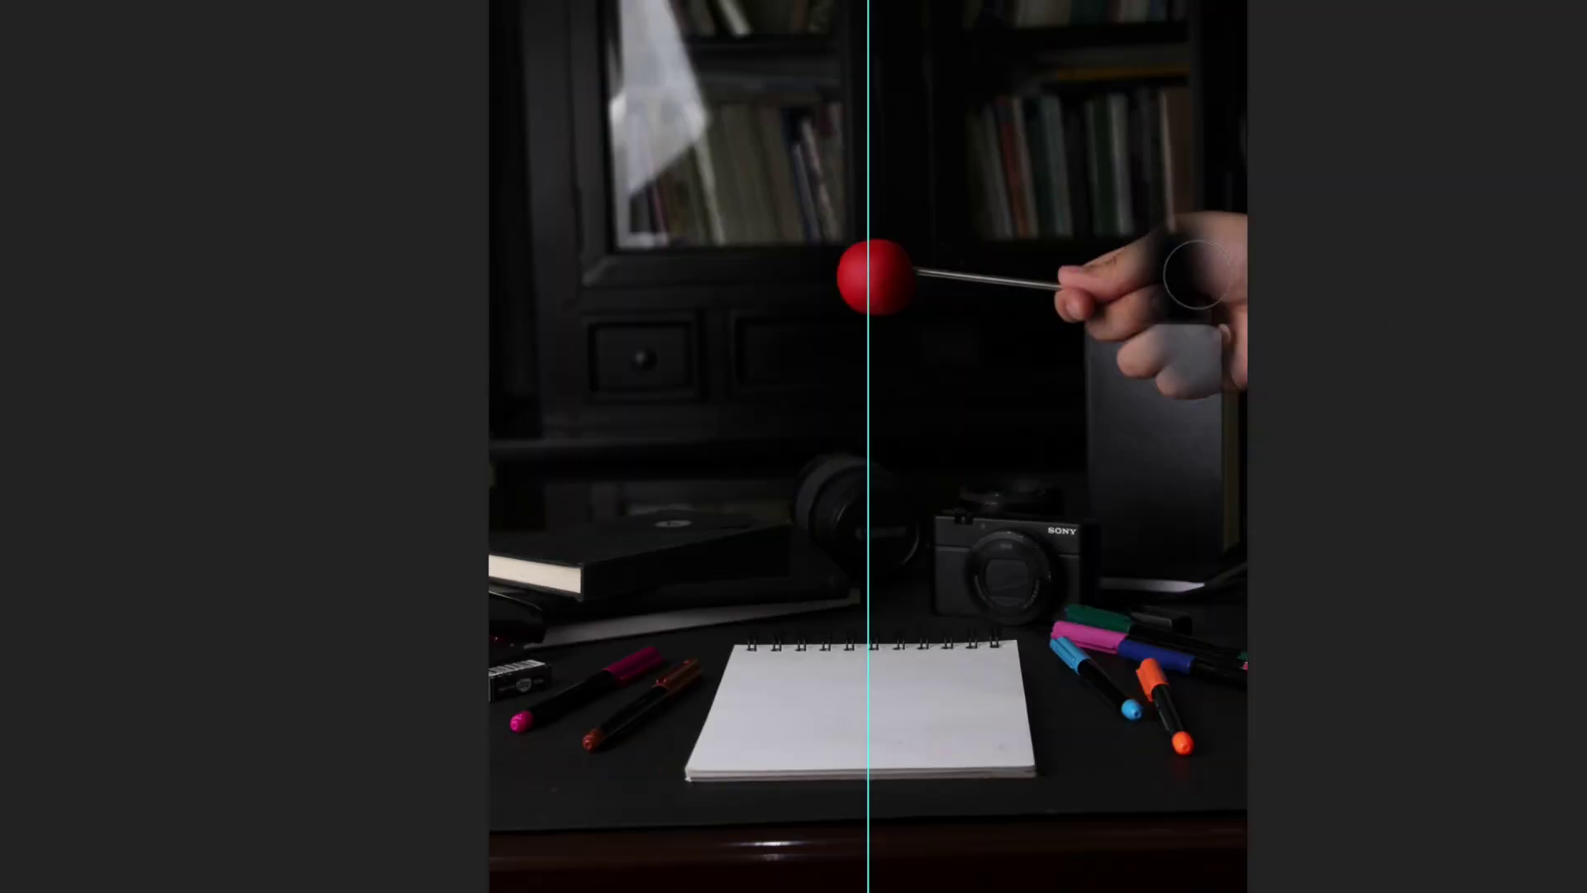
- Erase the hand and stick holding the red ball in the following animation frames
left_click_drag(1215, 248, 1106, 348)
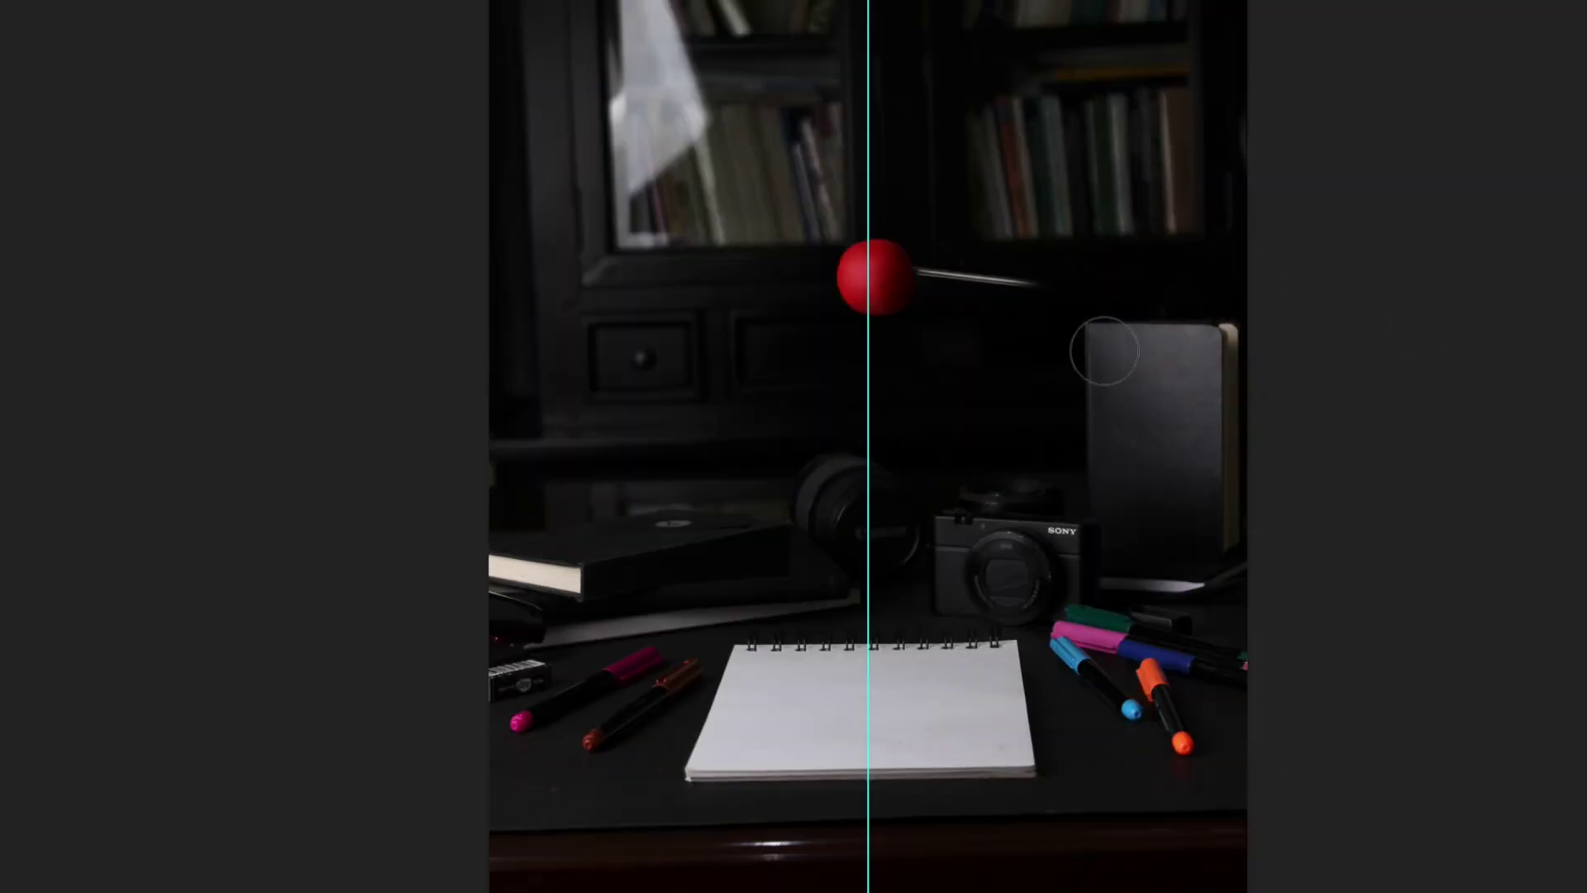
right_click(973, 282)
left_click_drag(1034, 306, 922, 273)
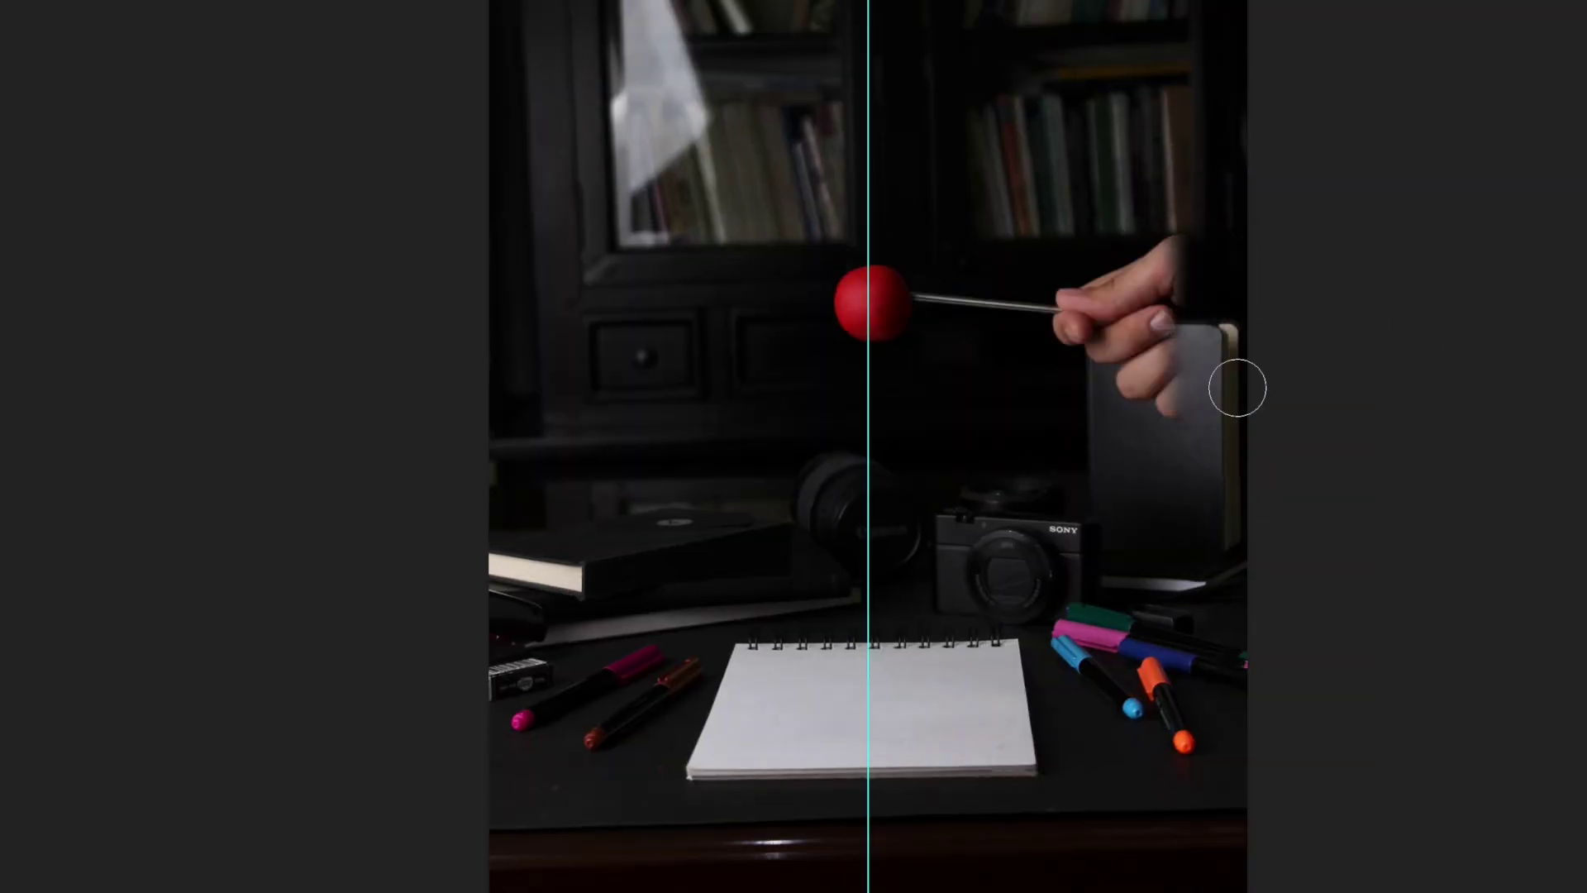
left_click_drag(1236, 386, 989, 277)
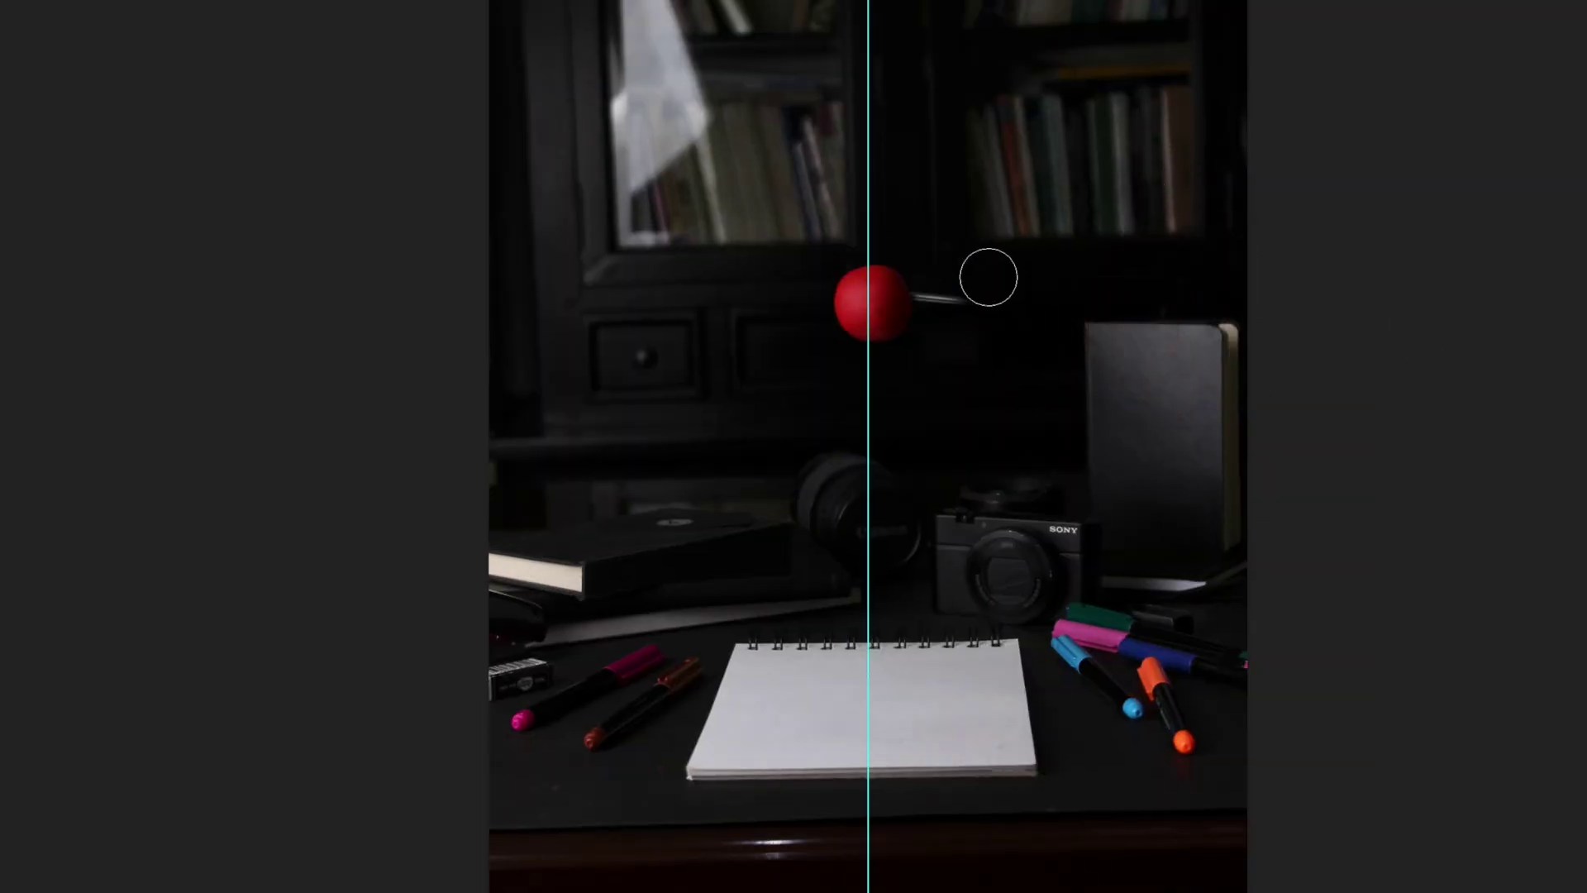
right_click(978, 285)
left_click(944, 280)
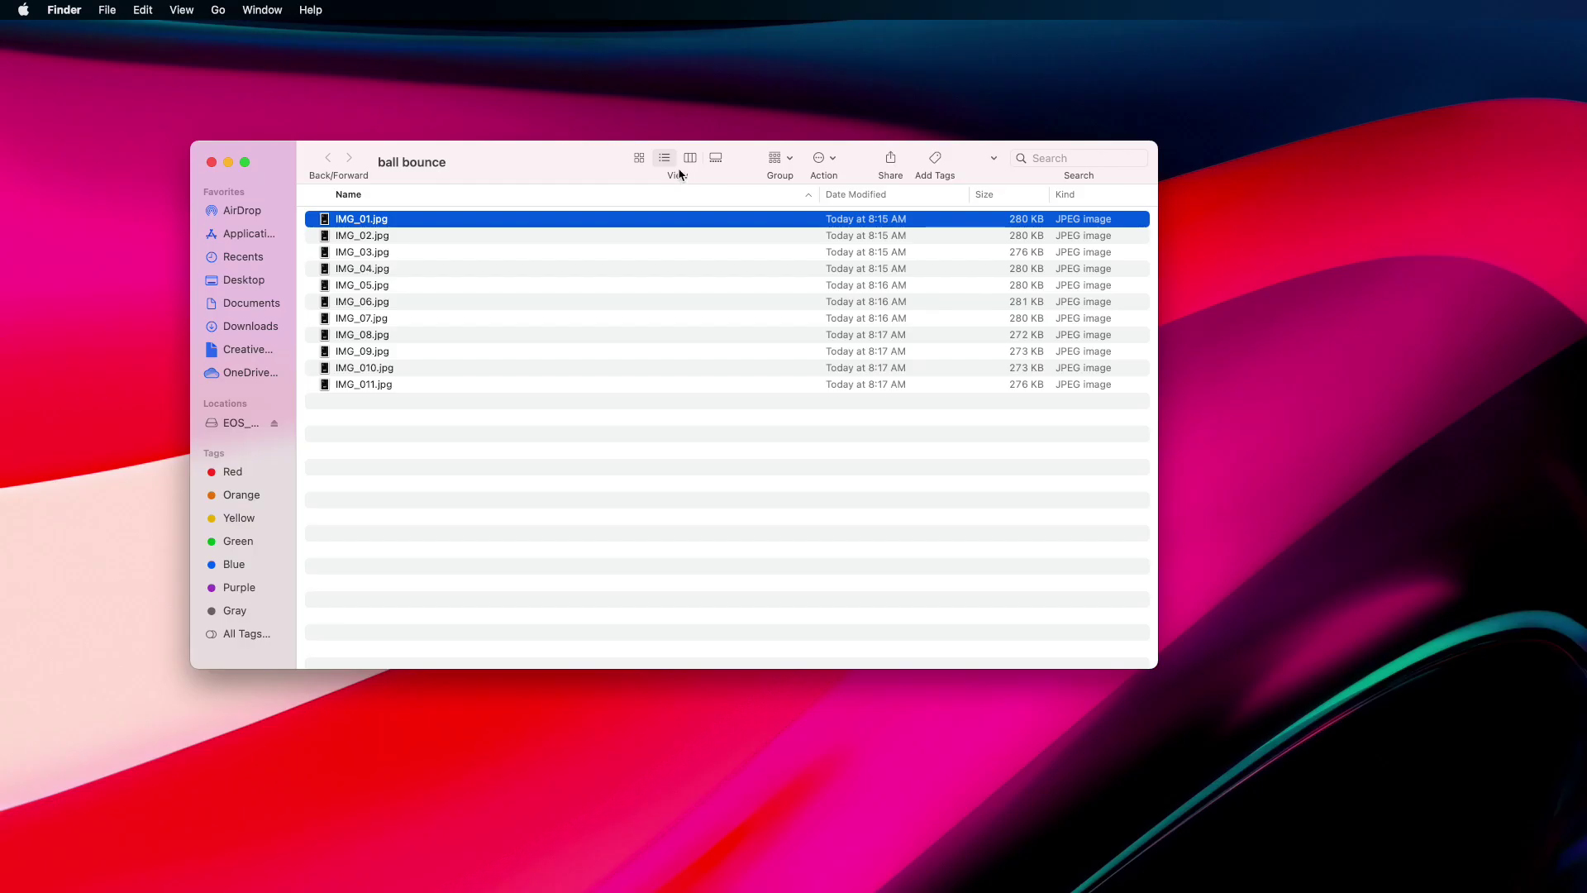
- Show the ball bounce folder as a gallery and step forward and back through the exported frames to check the motion
left_click(717, 158)
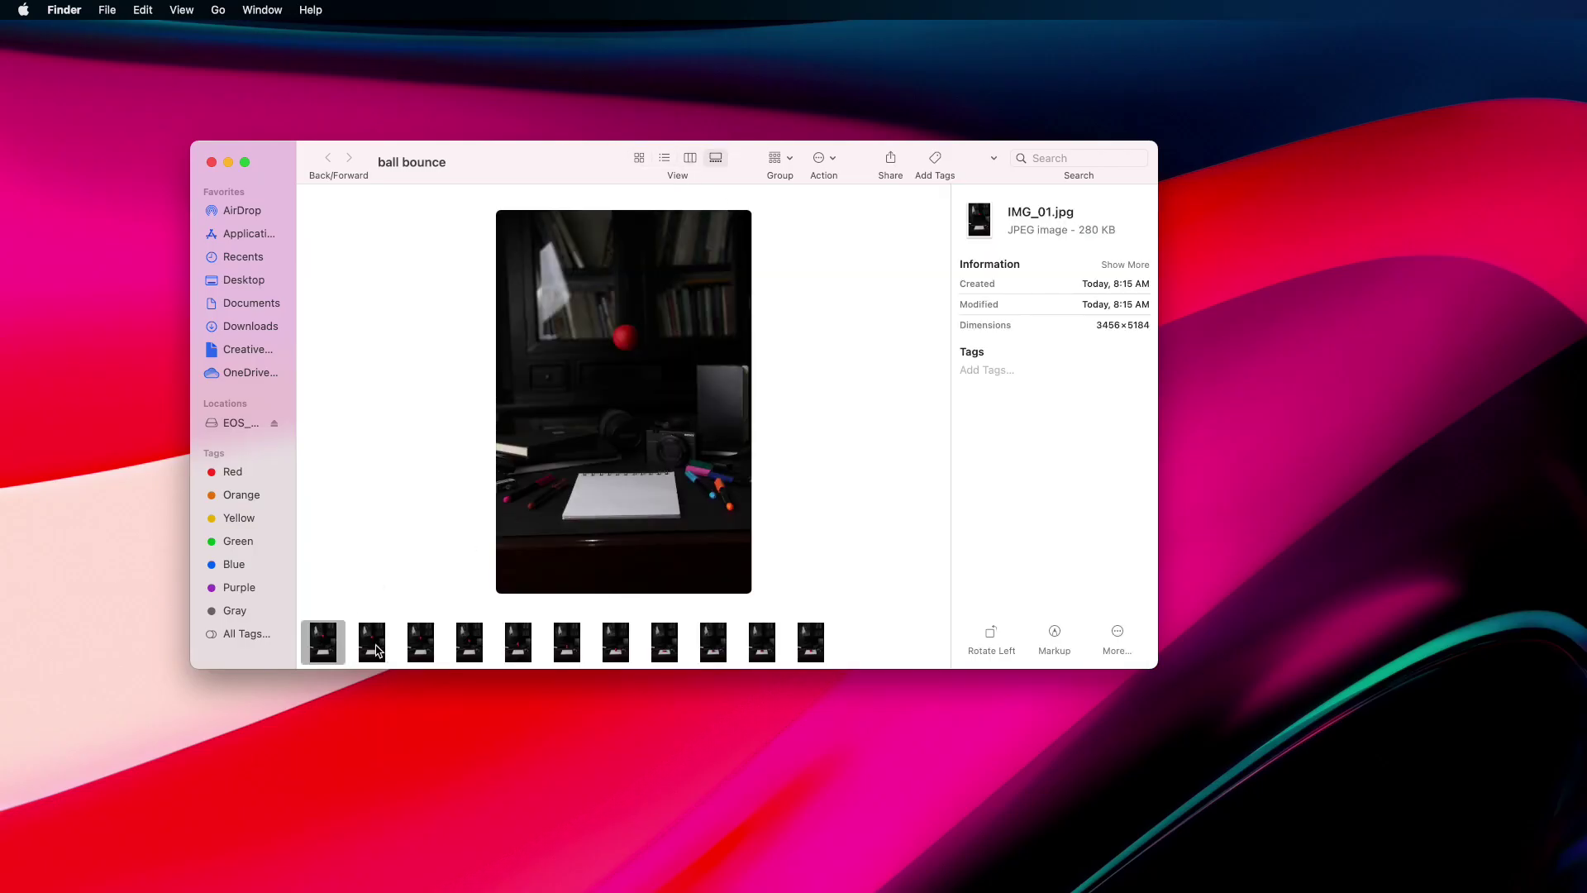
key("Right")
key("Right")
key("Right")
key("Right")
key("Right")
key("Right")
key("Right")
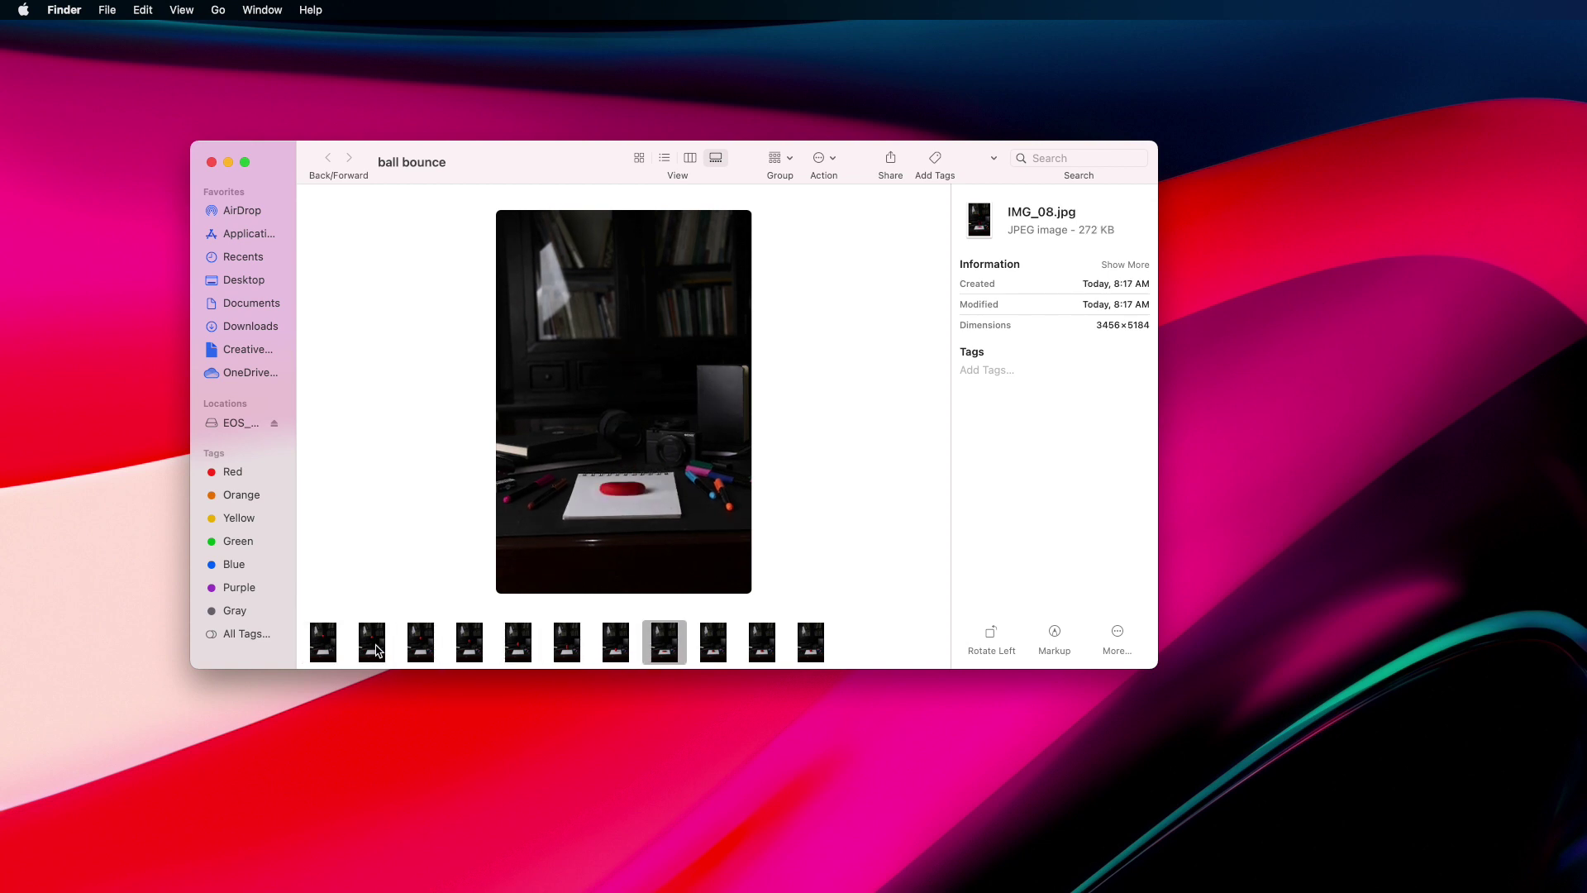
key("Right")
key("Right")
key("Right")
key("Left")
key("Left")
key("Left")
key("Left")
key("Left")
key("Left")
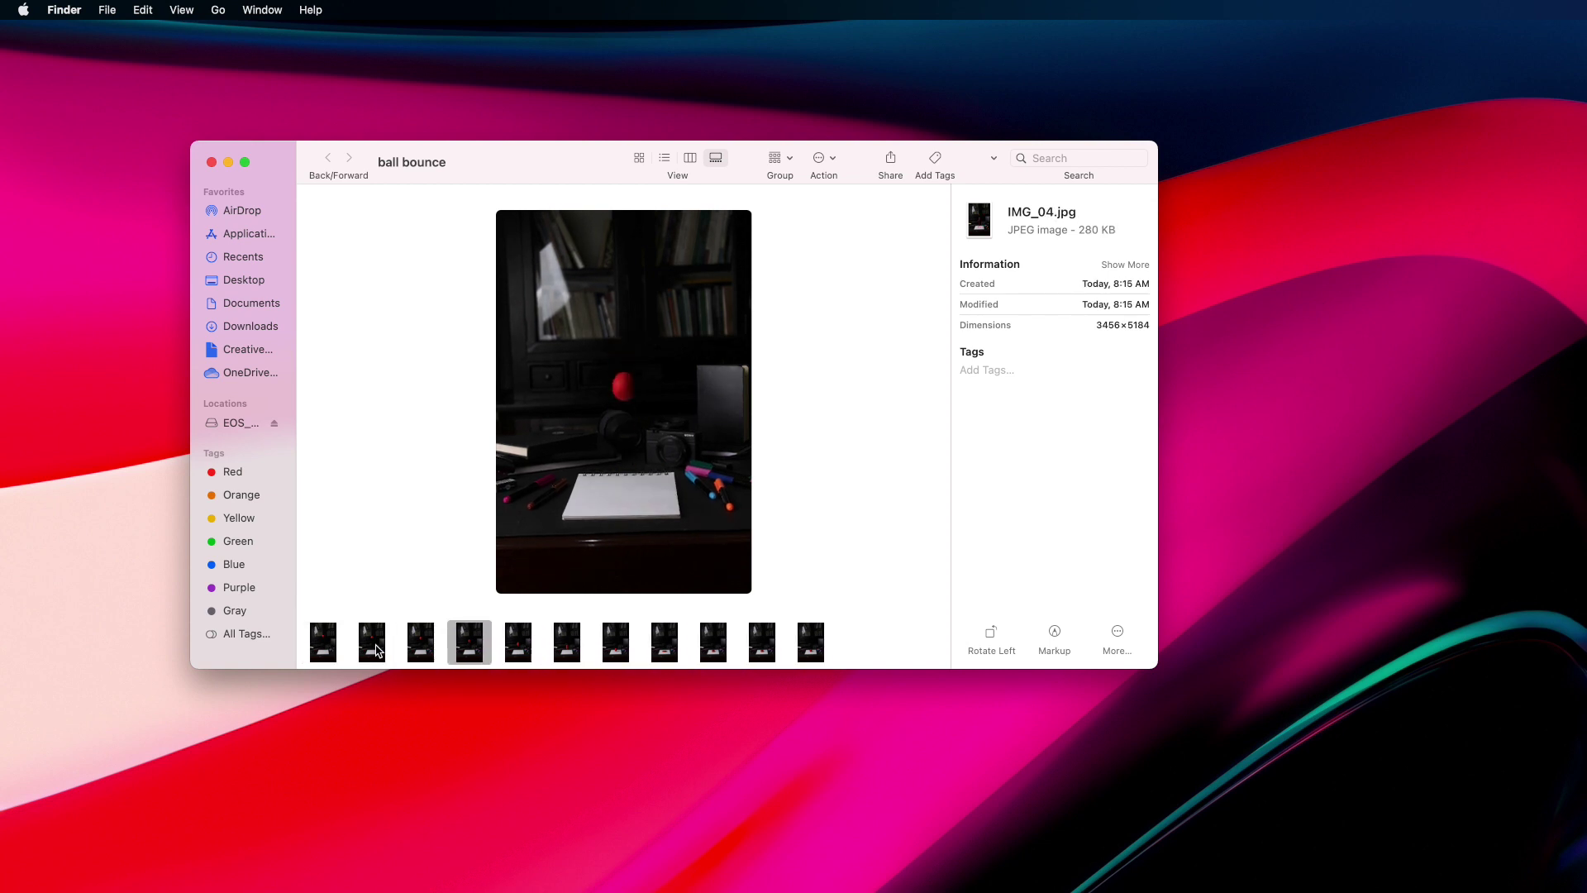
key("Left")
key("Left")
key("Left")
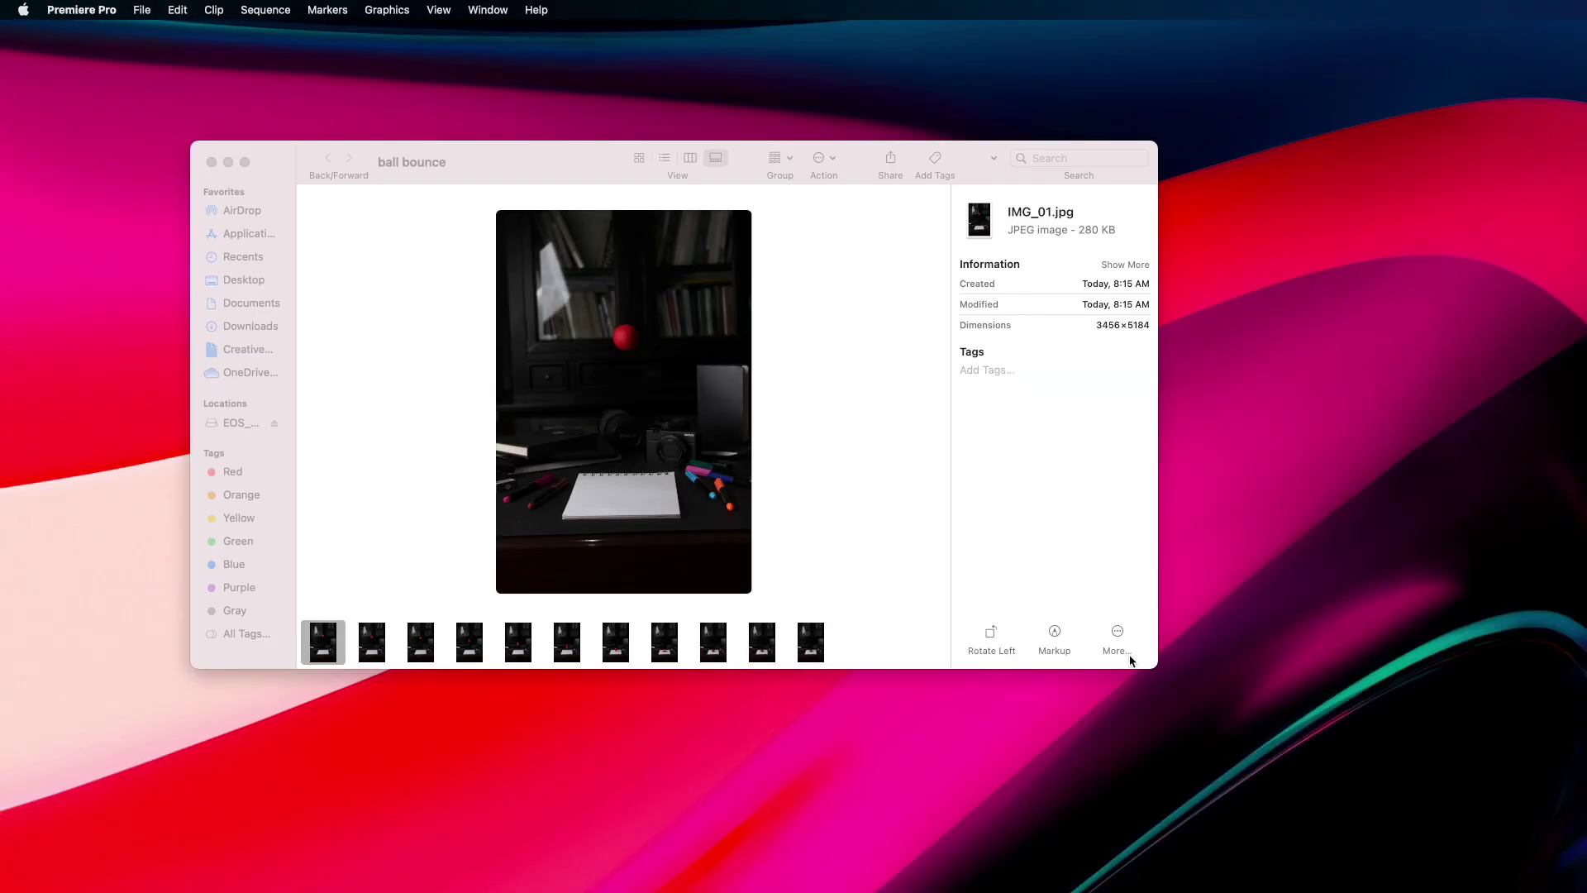
- Switch to Premiere Pro and create a project named ball_ in the Desktop's bouncing ball folder
left_click(63, 148)
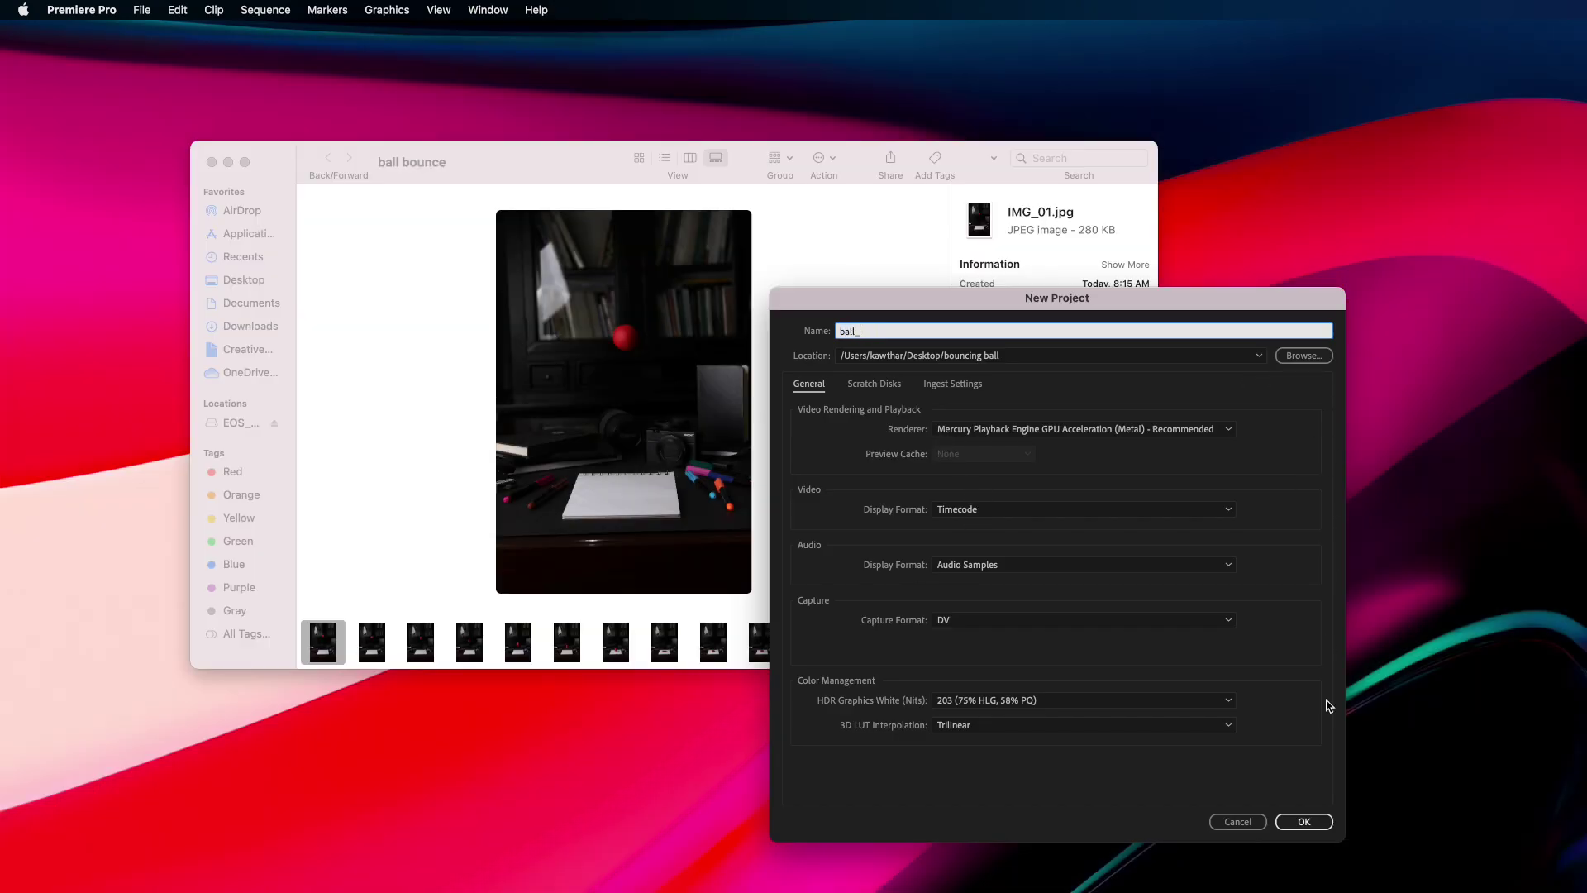
left_click(1304, 824)
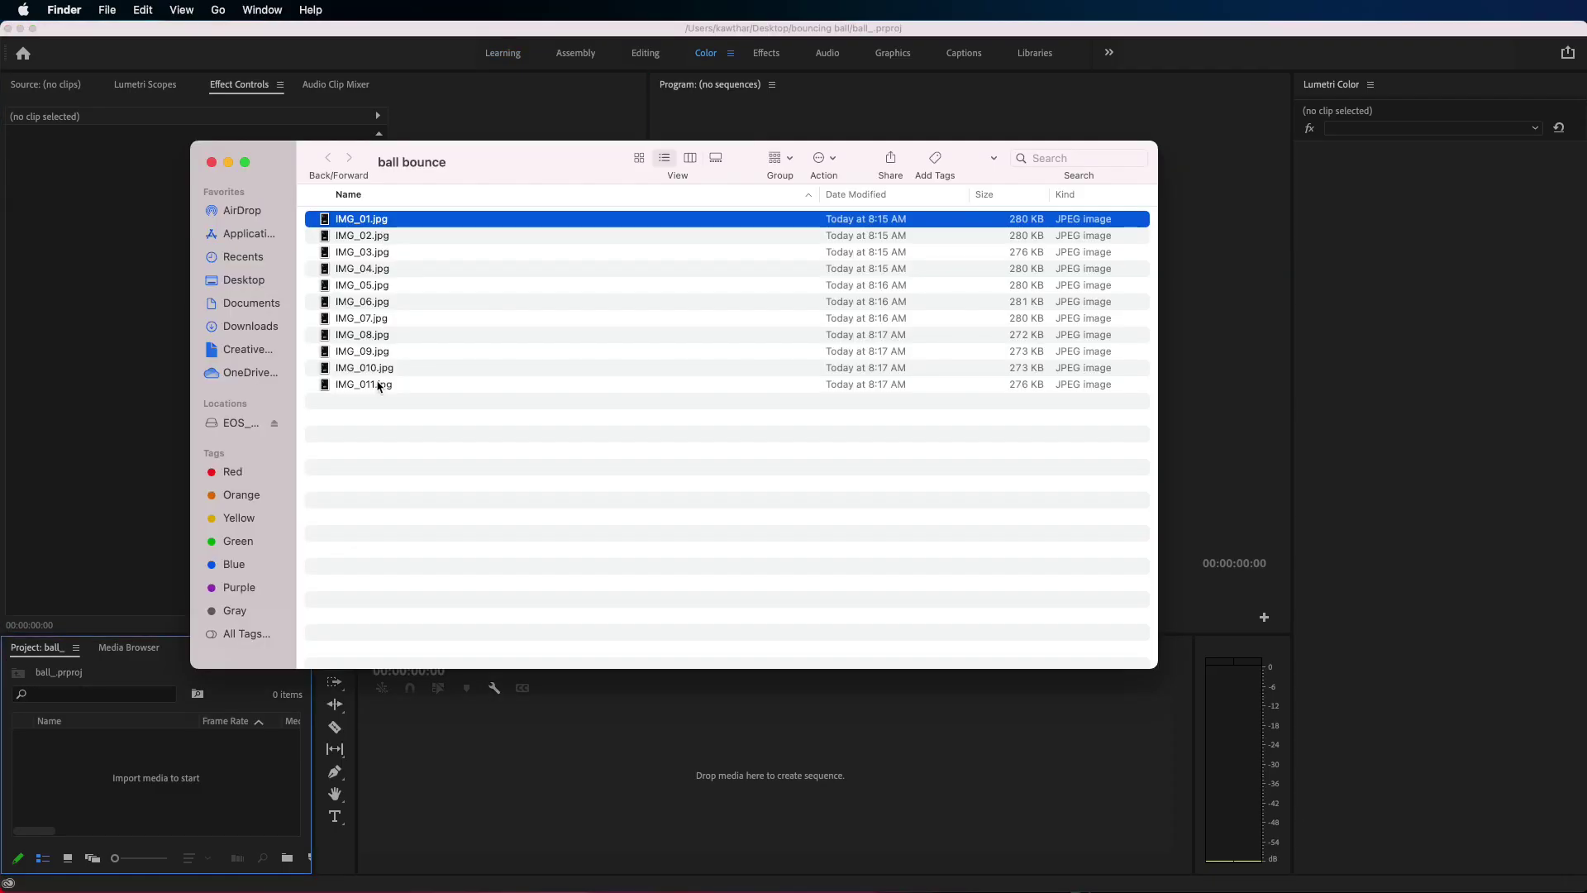
- Import all eleven exported frames, IMG_01.jpg to IMG_011.jpg, into the project
left_click(379, 386, "shift")
left_click_drag(379, 386, 145, 789)
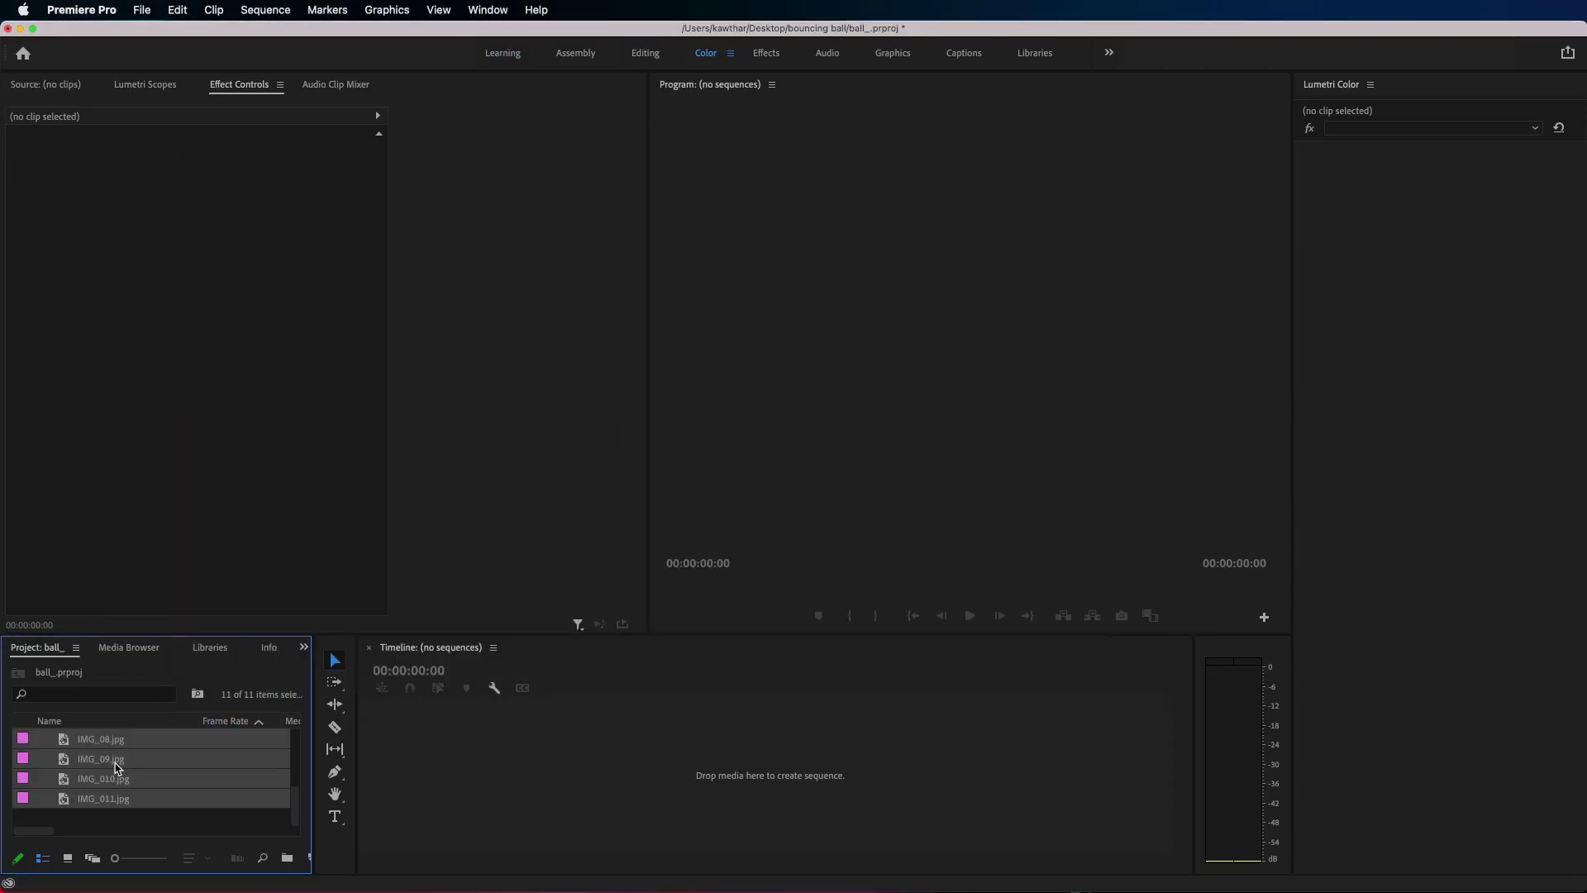
left_click(121, 759)
scroll(120, 748, "down", 3)
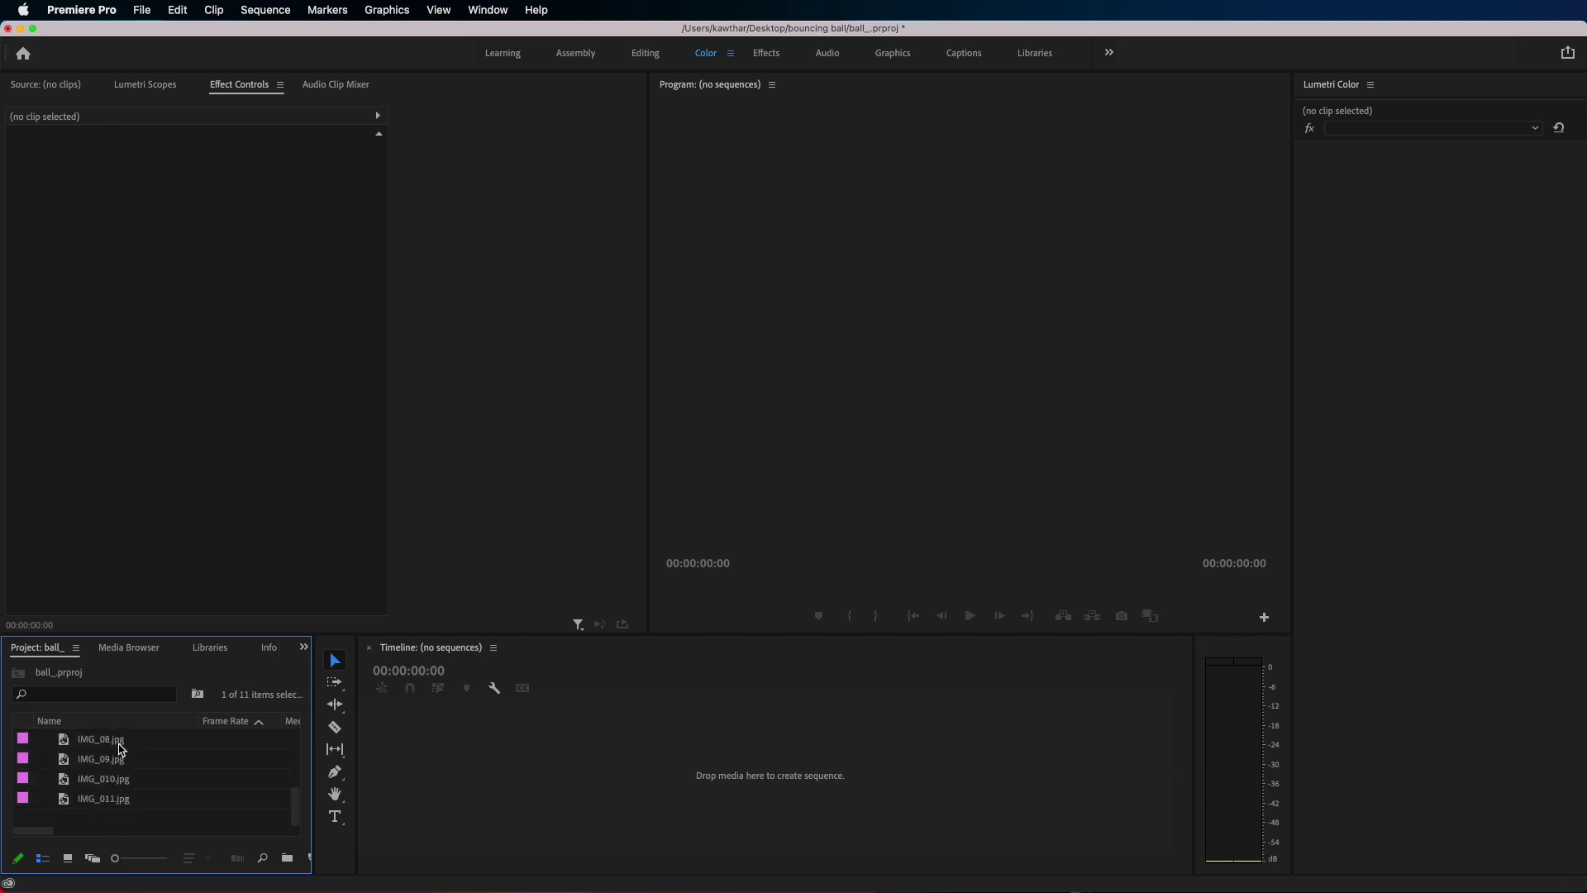
- Set the duration of all eleven imported frames to 00:00:00:03
key("super+a")
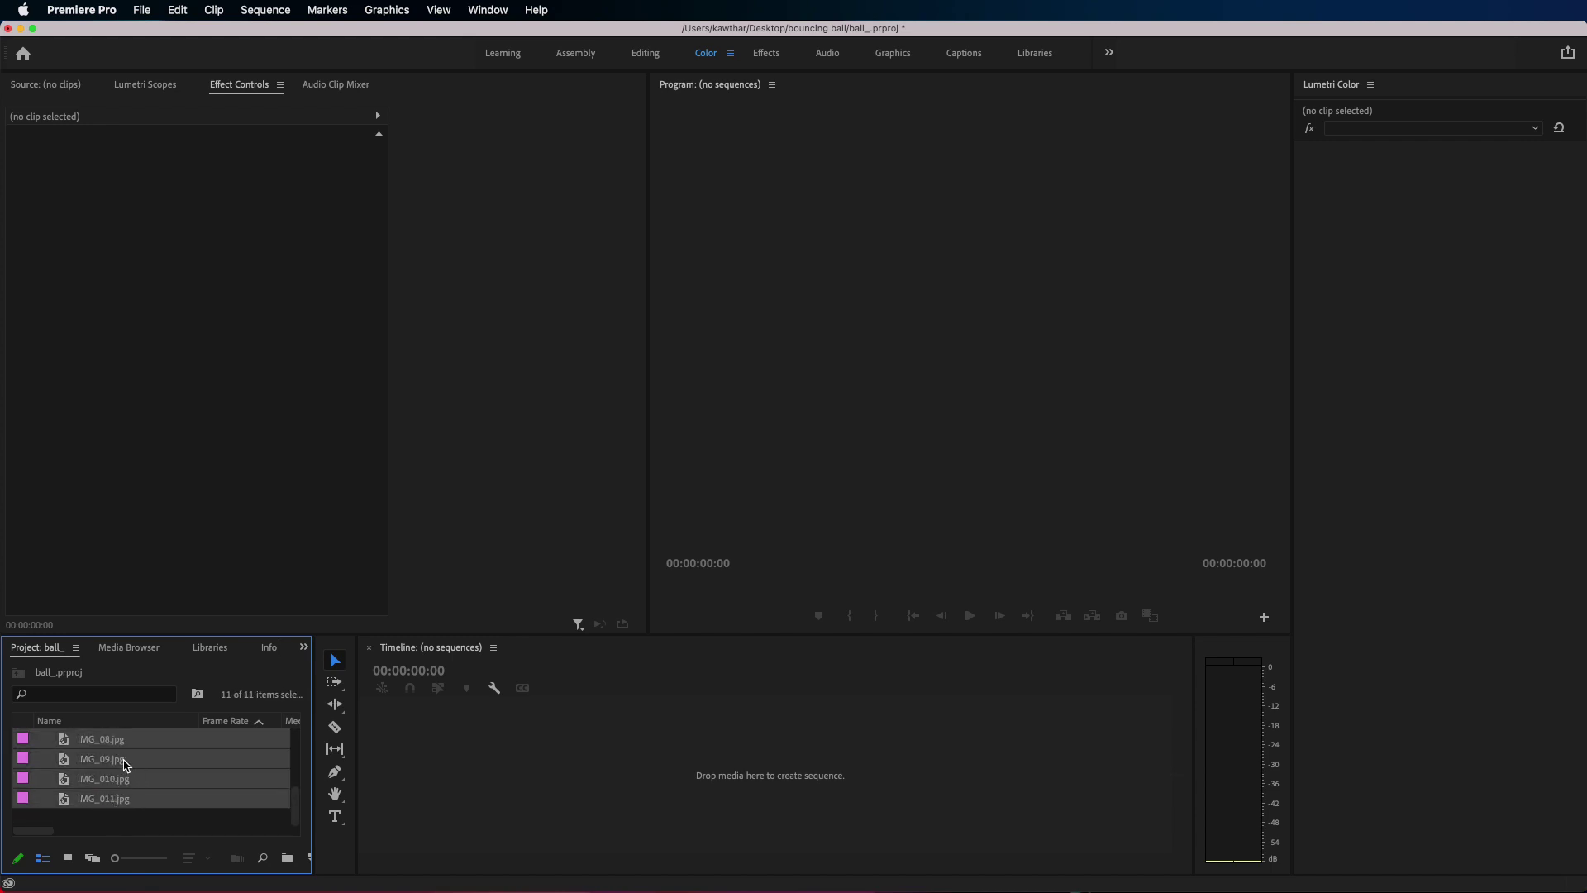
right_click(125, 765)
left_click(216, 752)
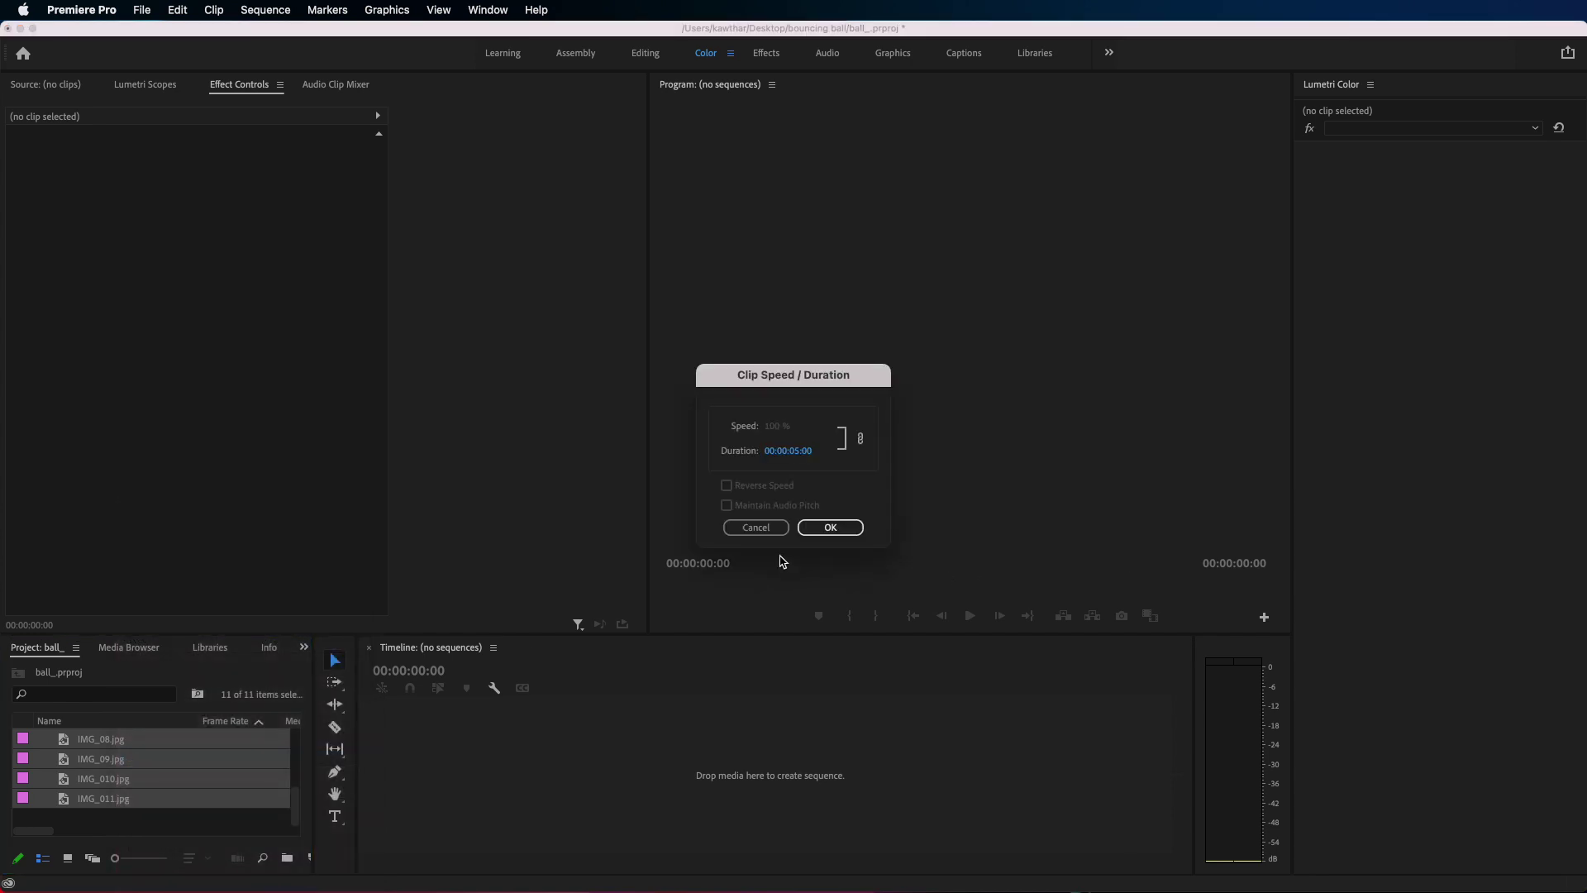
left_click(799, 454)
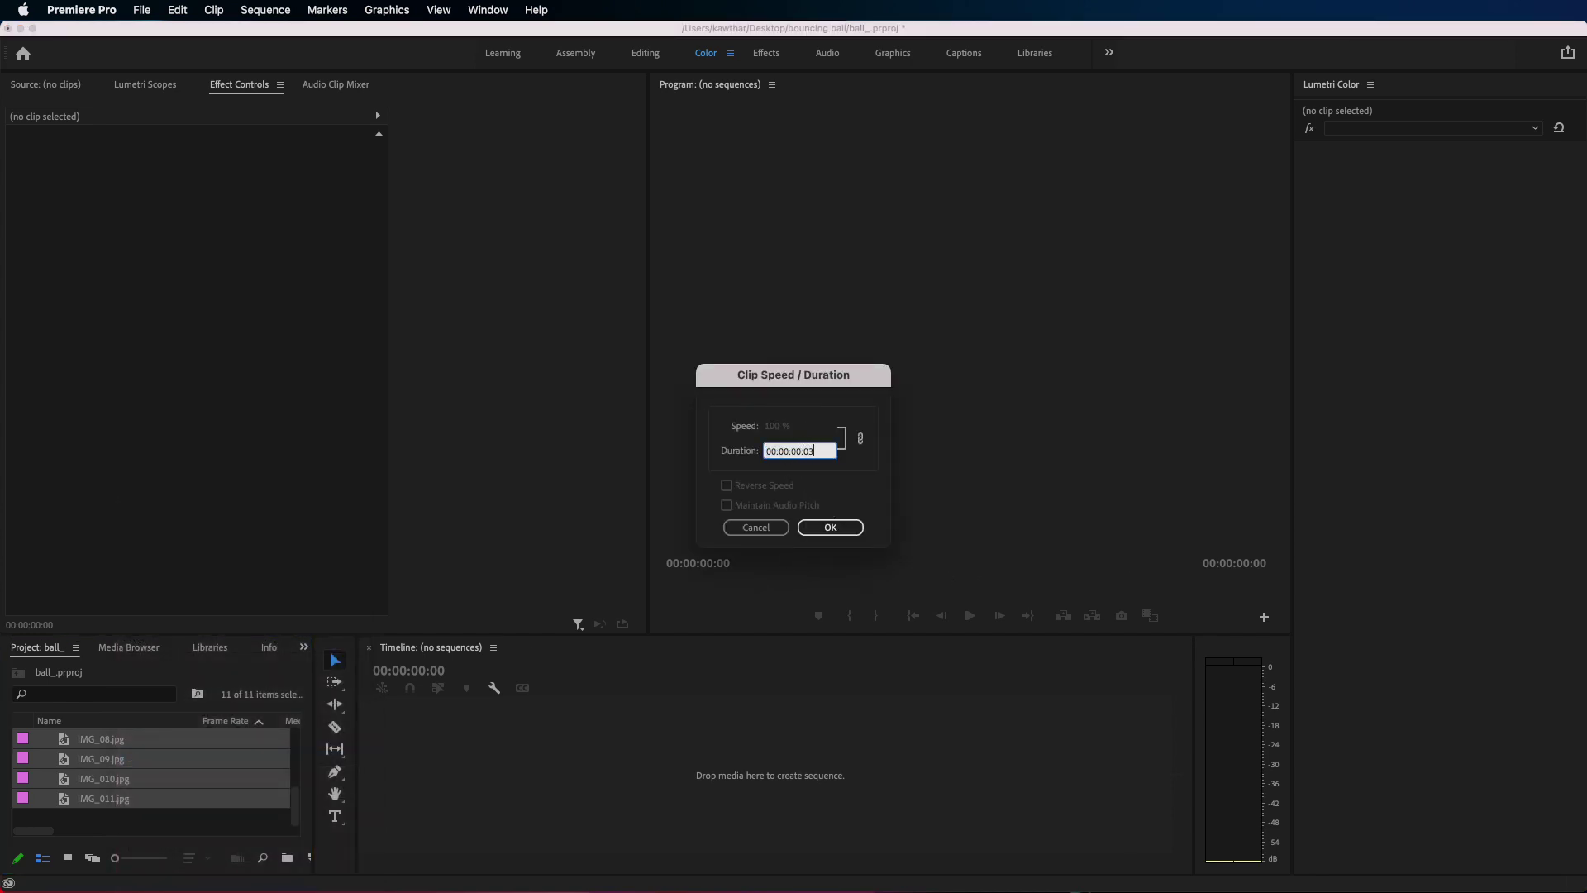
left_click(860, 533)
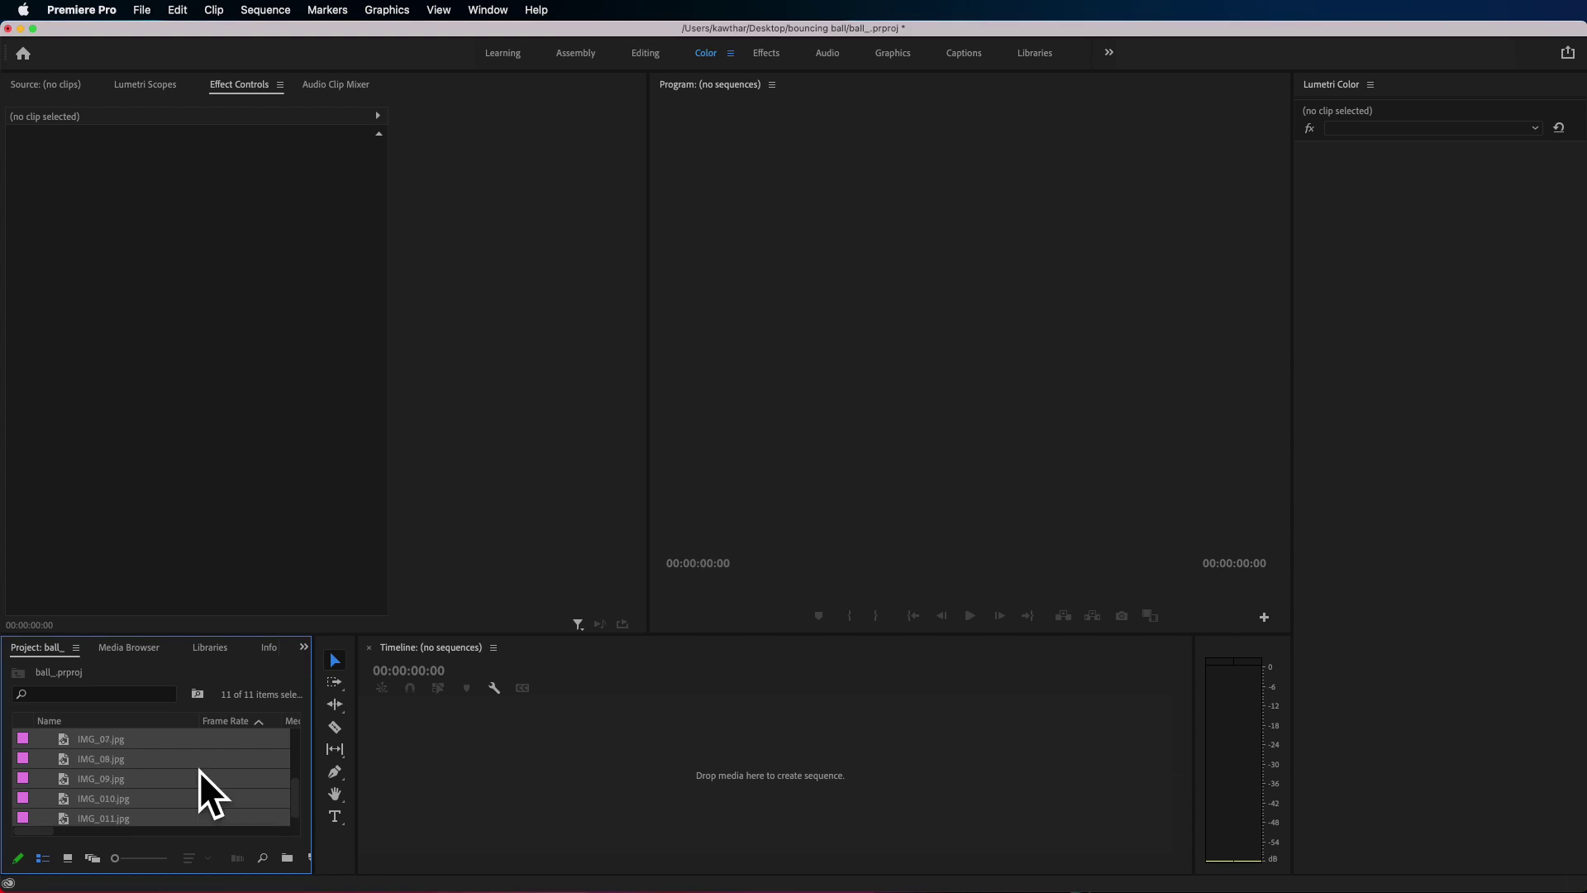
- Create a new sequence from IMG_01.jpg
scroll(132, 752, "up", 3)
left_click(76, 738)
right_click(76, 739)
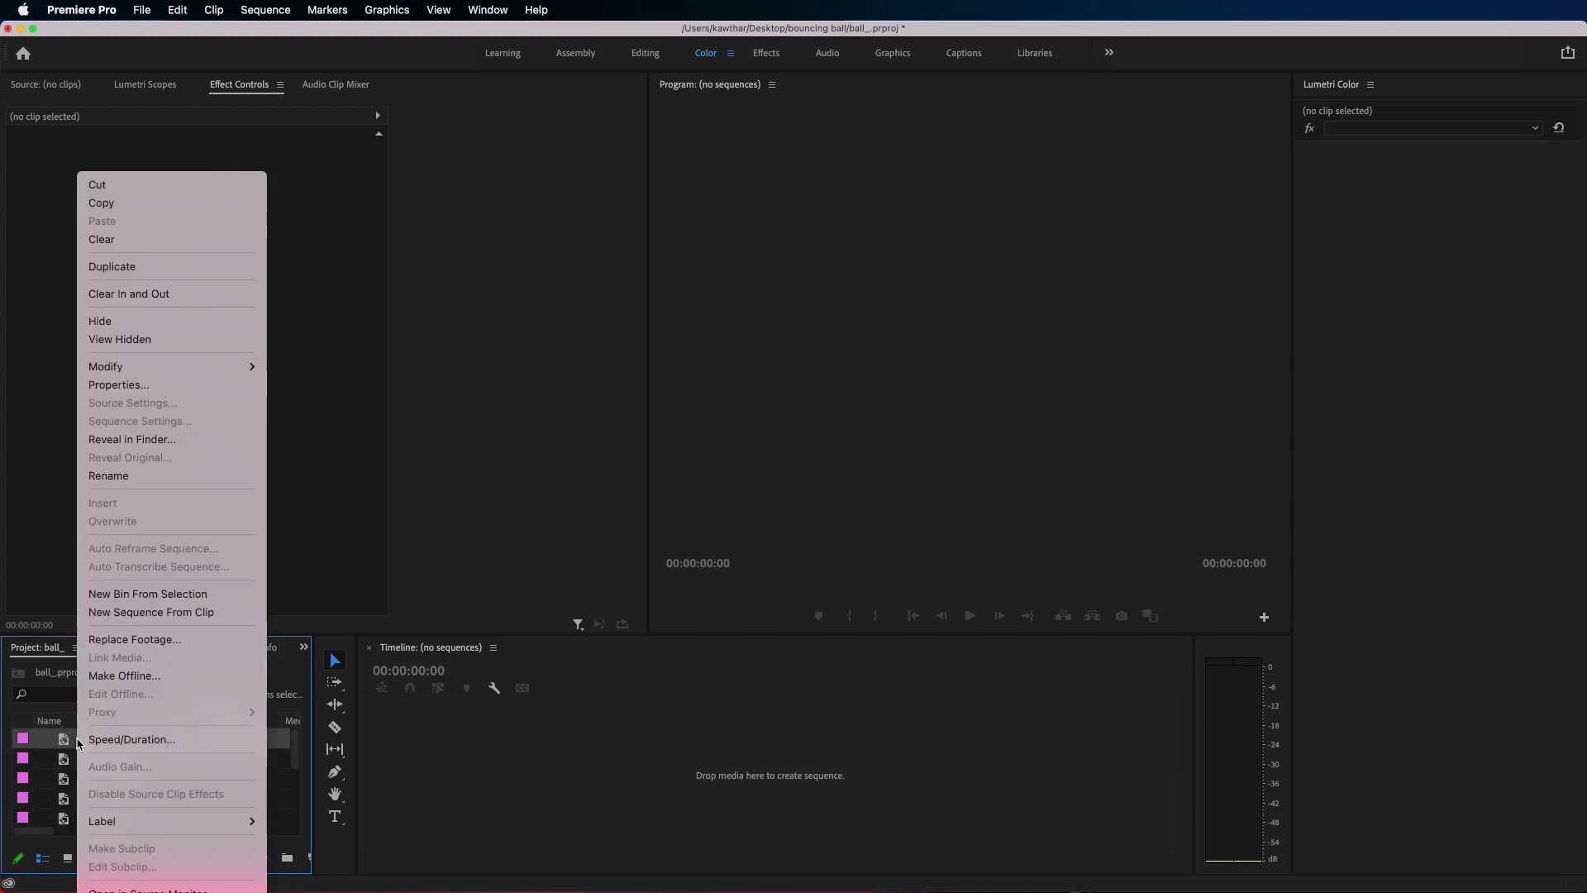
left_click(171, 613)
scroll(129, 764, "up", 5)
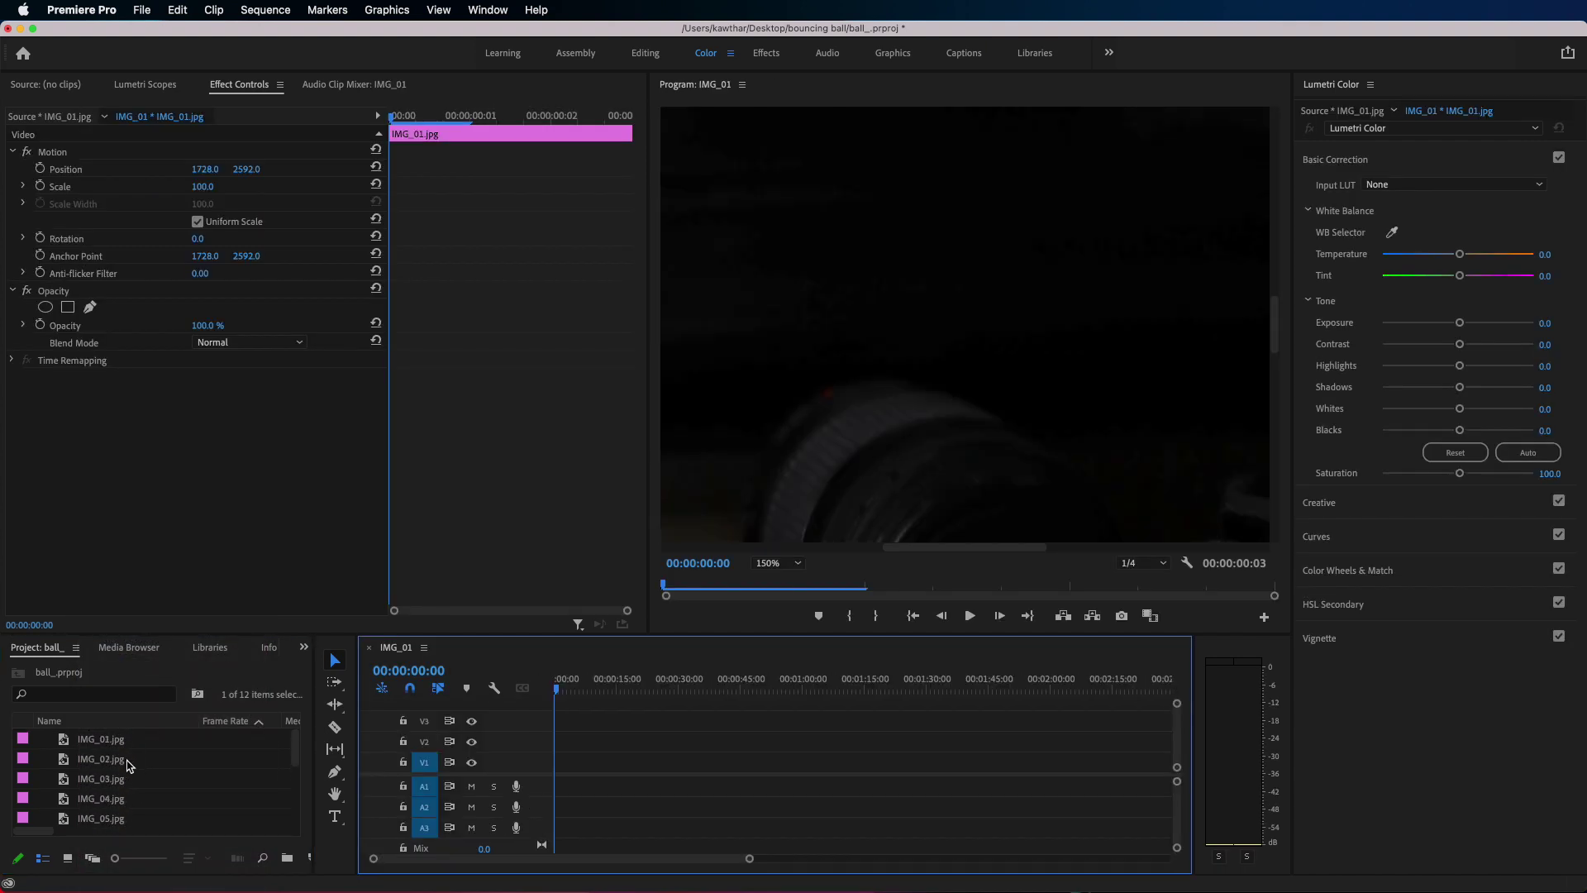
- Add the frames IMG_02.jpg to IMG_011.jpg to track V1 directly after the first frame
left_click_drag(750, 859, 407, 857)
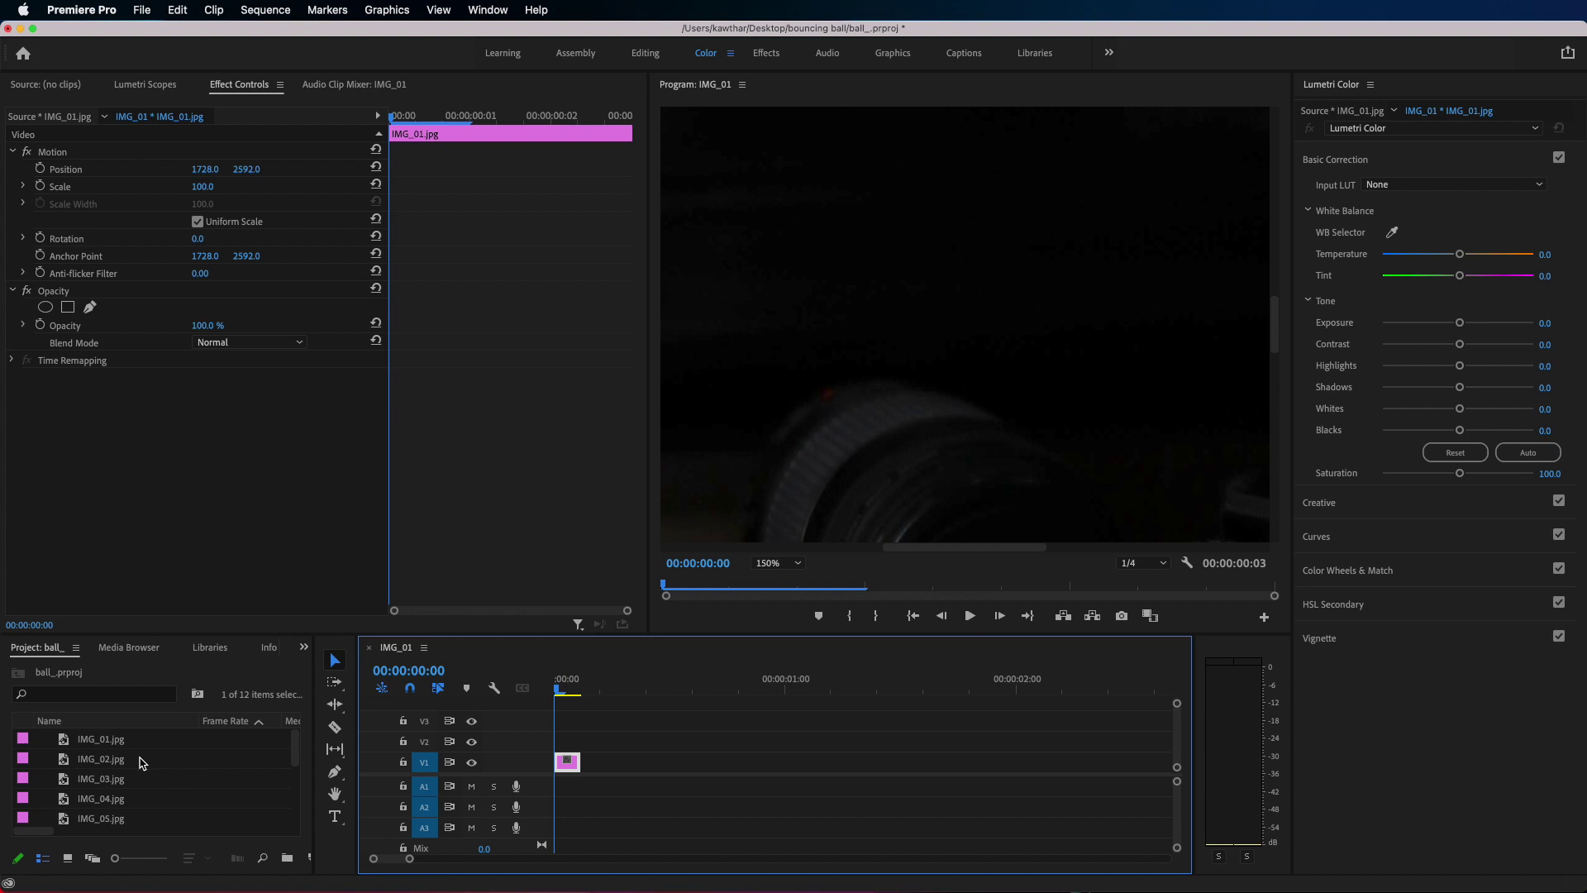
left_click(142, 762)
scroll(136, 756, "down", 4)
left_click(118, 785, "shift")
left_click_drag(118, 785, 671, 759)
left_click_drag(924, 726, 501, 777)
- Set the program preview zoom to Fit and play back the frame sequence
left_click(773, 565)
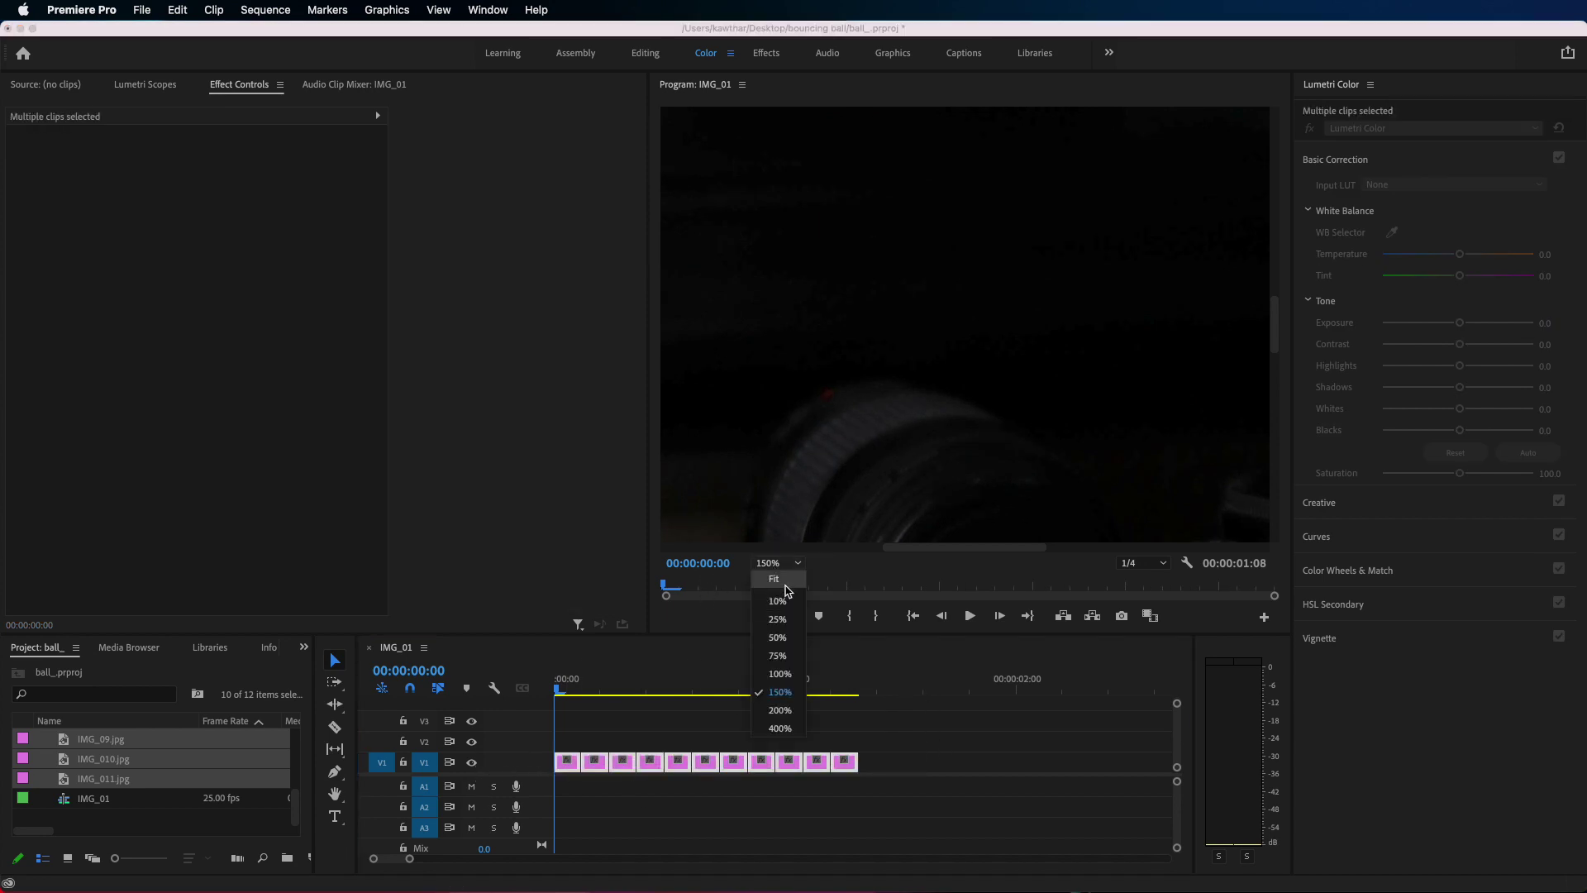
left_click(775, 579)
key("space")
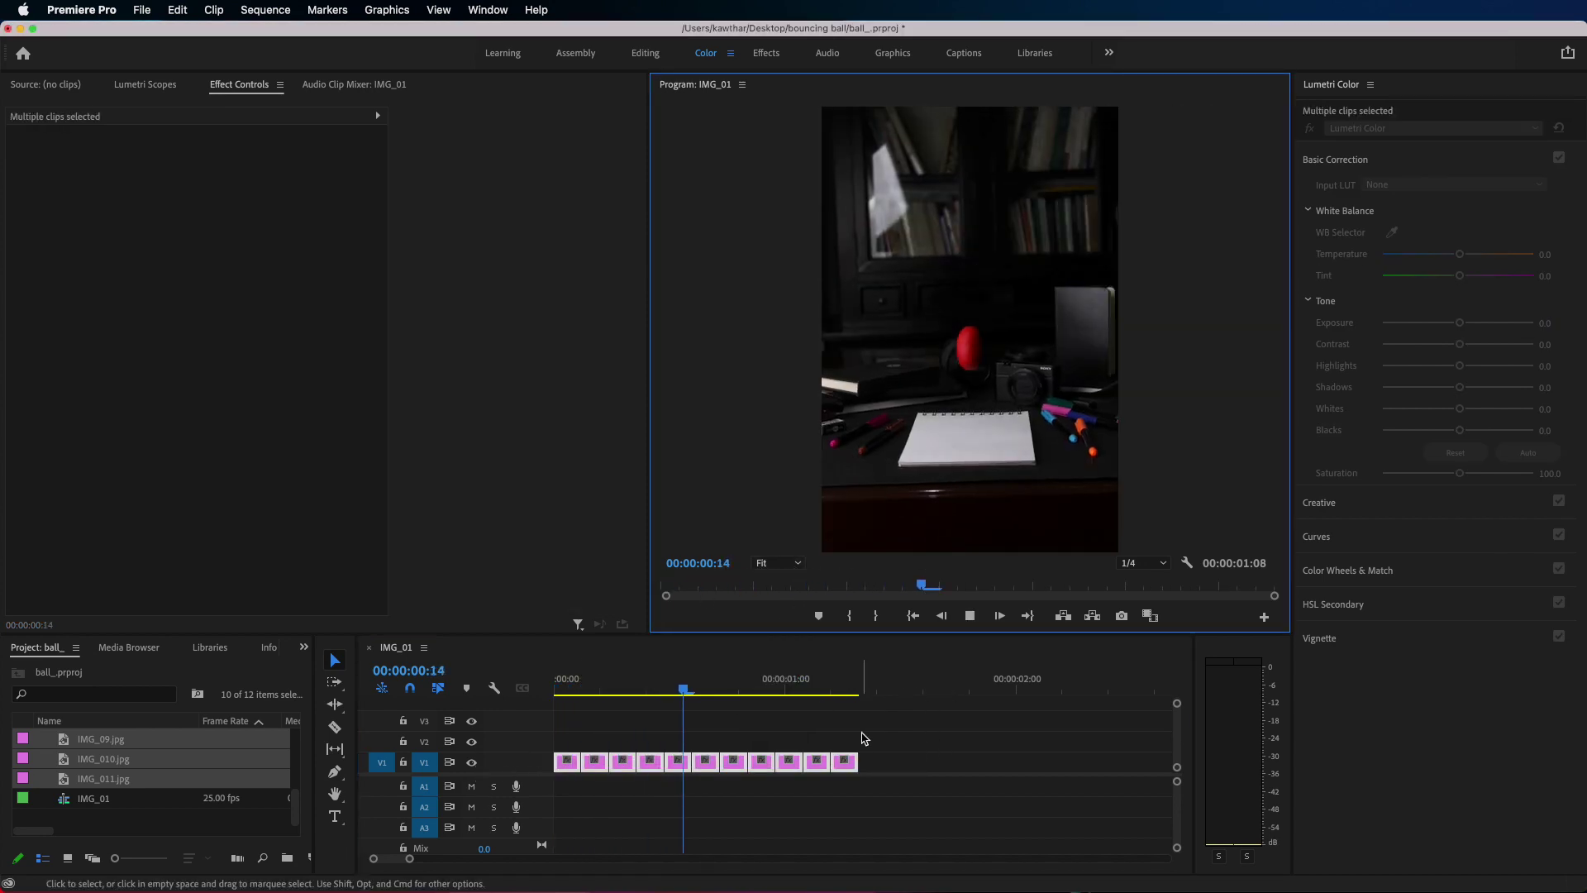
- Nest all the frame clips on V1 into a sequence named ball
left_click_drag(865, 739, 558, 767)
right_click(578, 764)
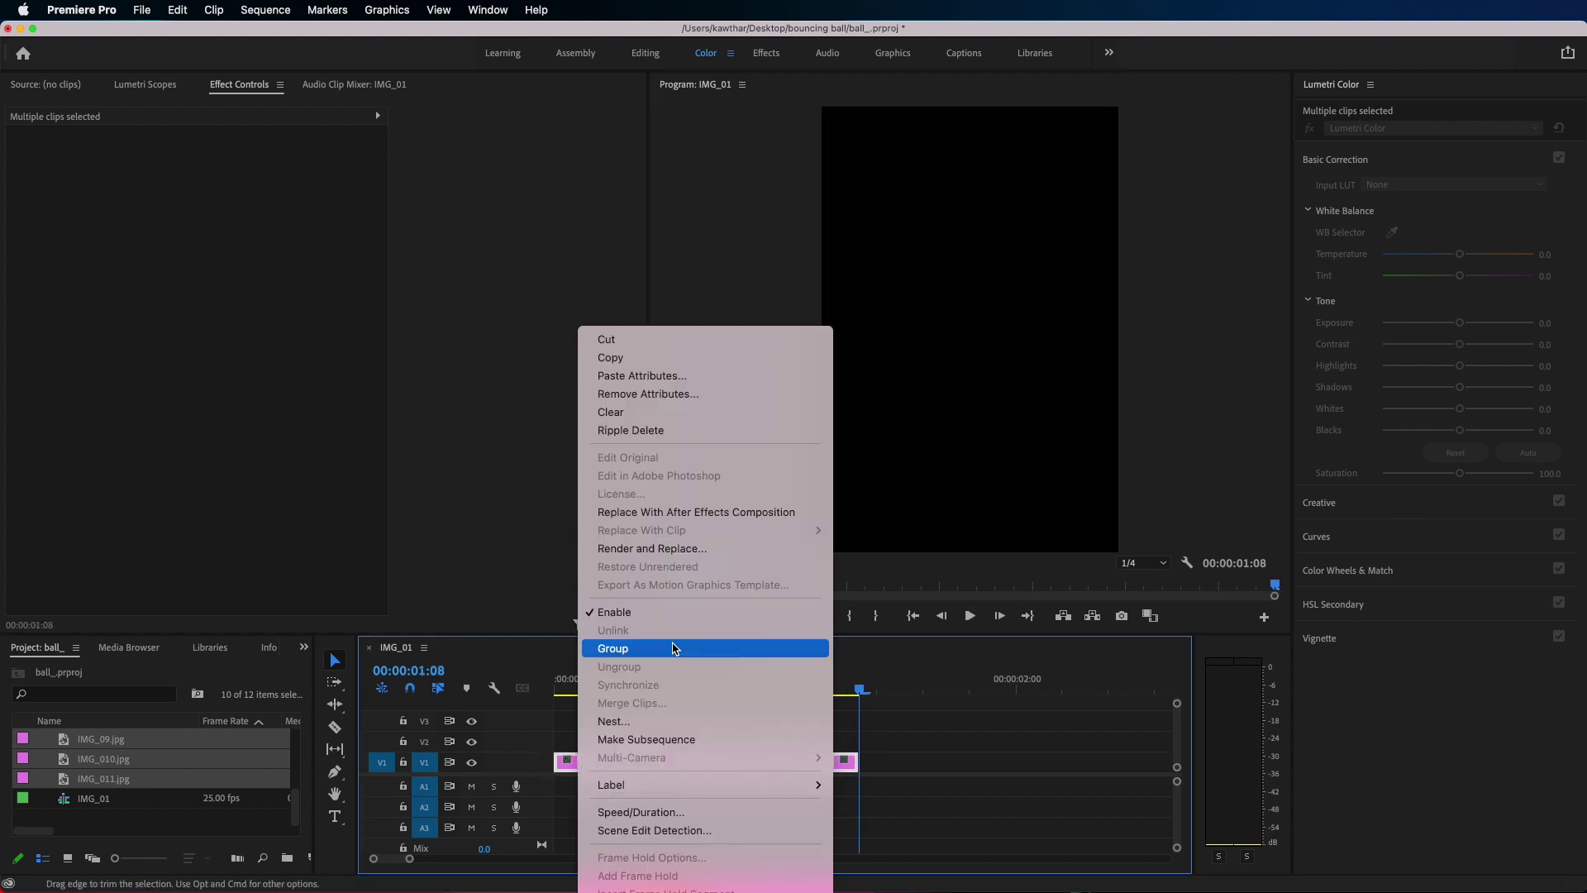
left_click(676, 719)
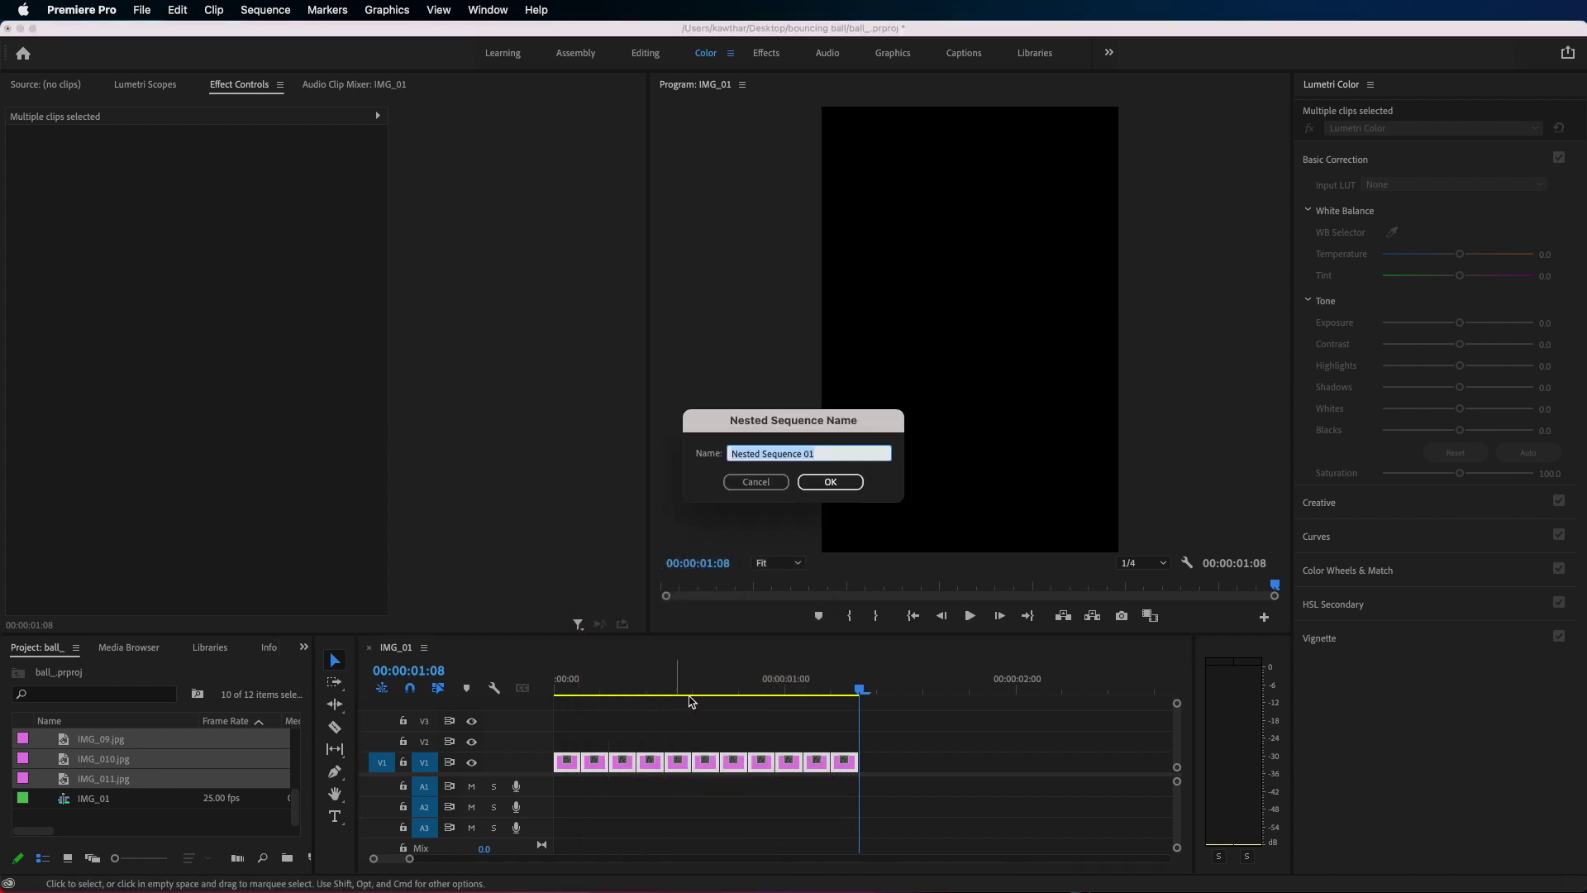
type("ball")
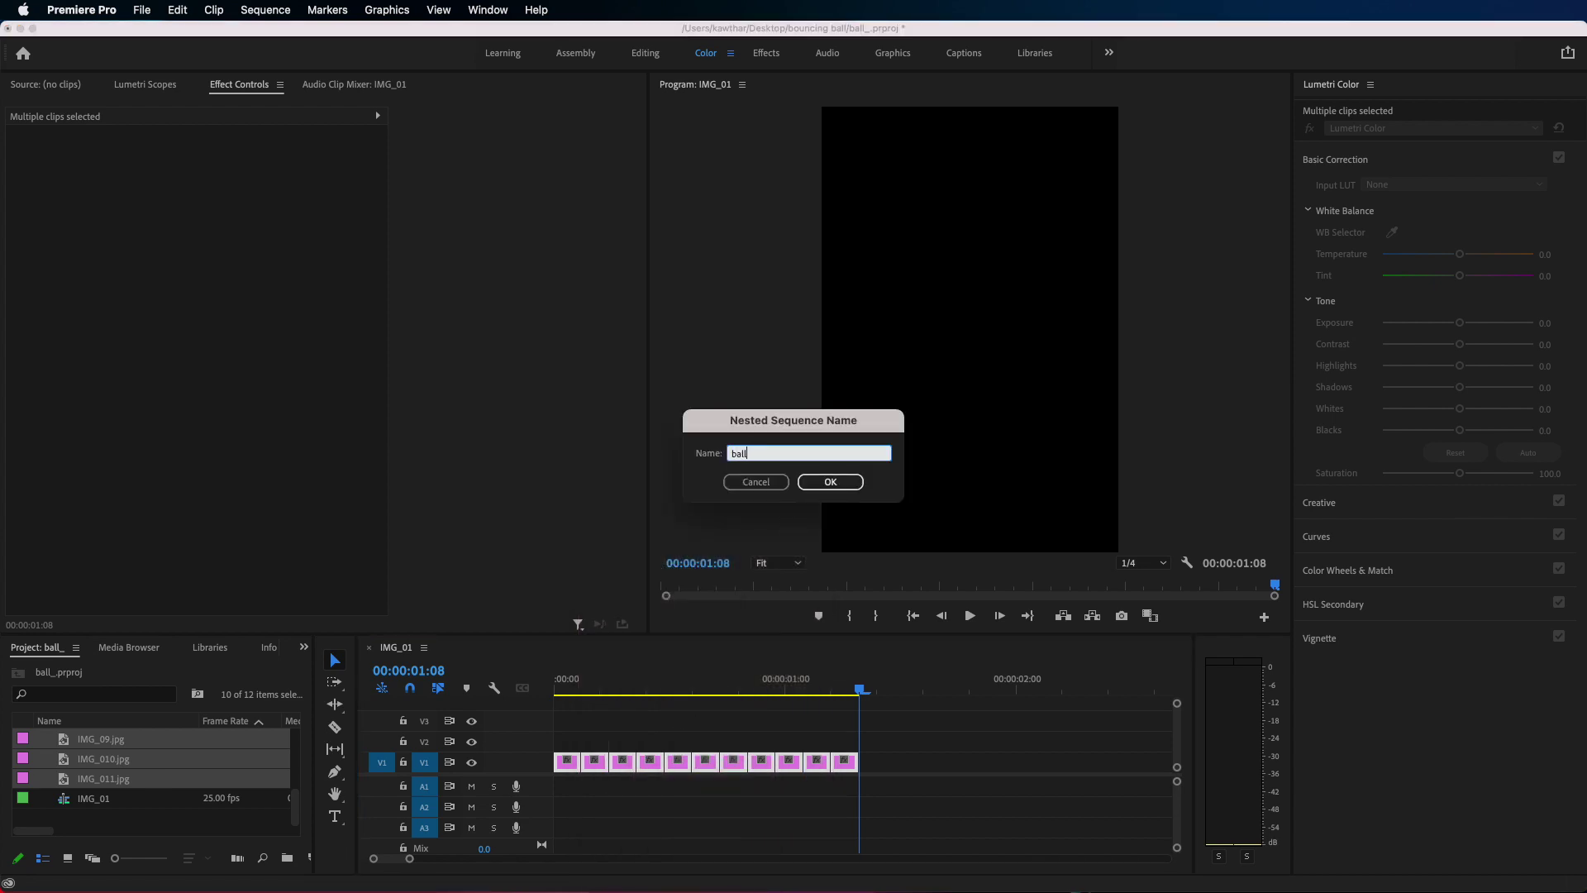
left_click(830, 482)
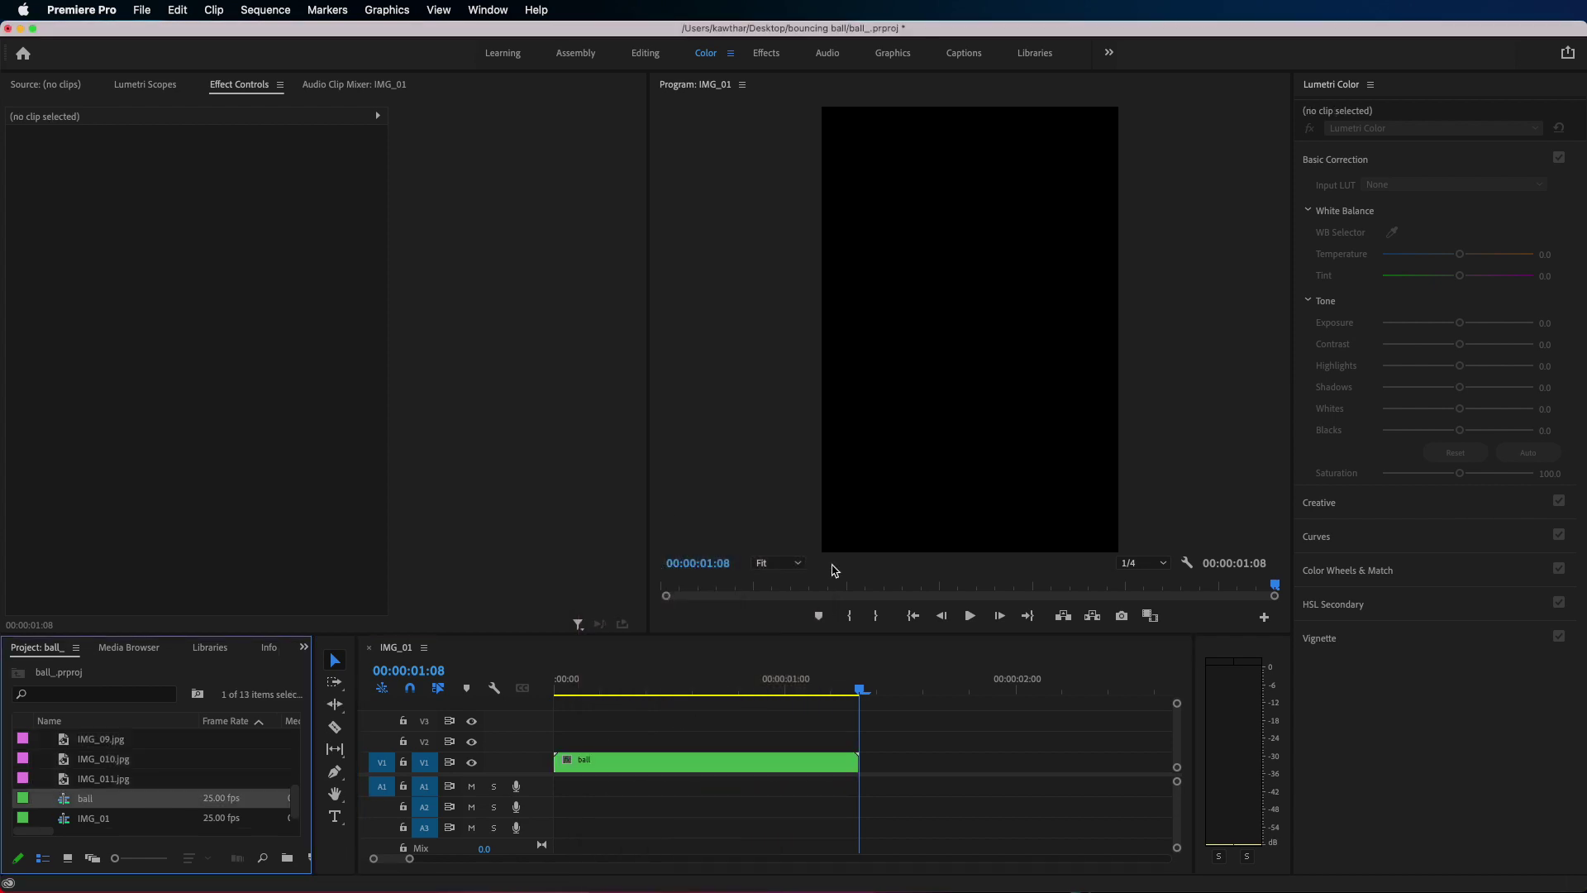
- Place a copy of the ball clip right after the original and reverse the copy's speed
left_click(812, 761)
key("super+v")
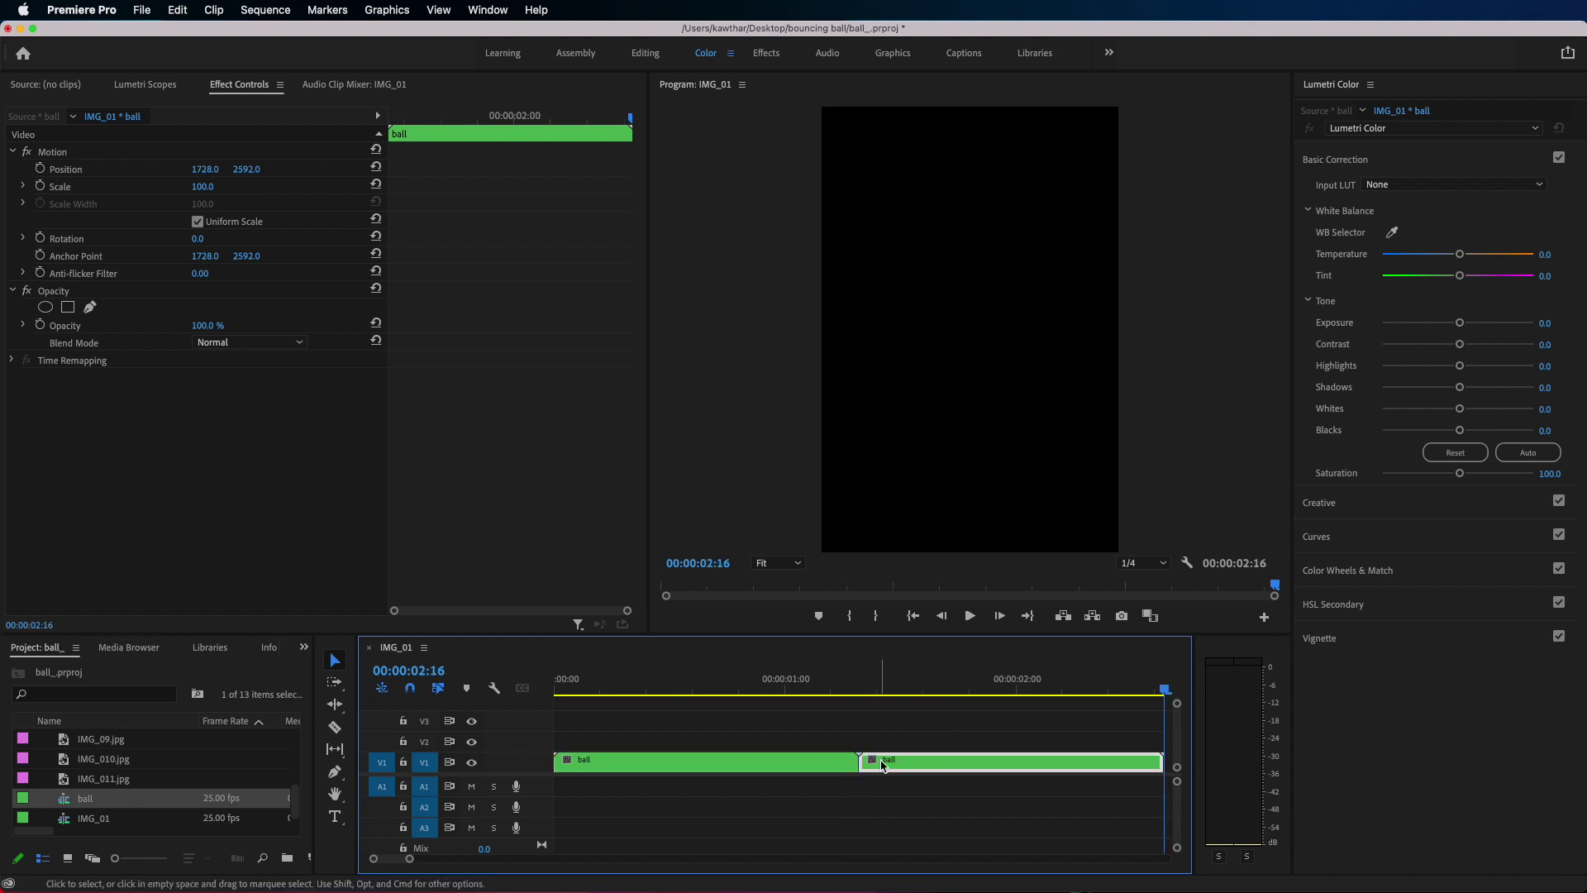
right_click(893, 765)
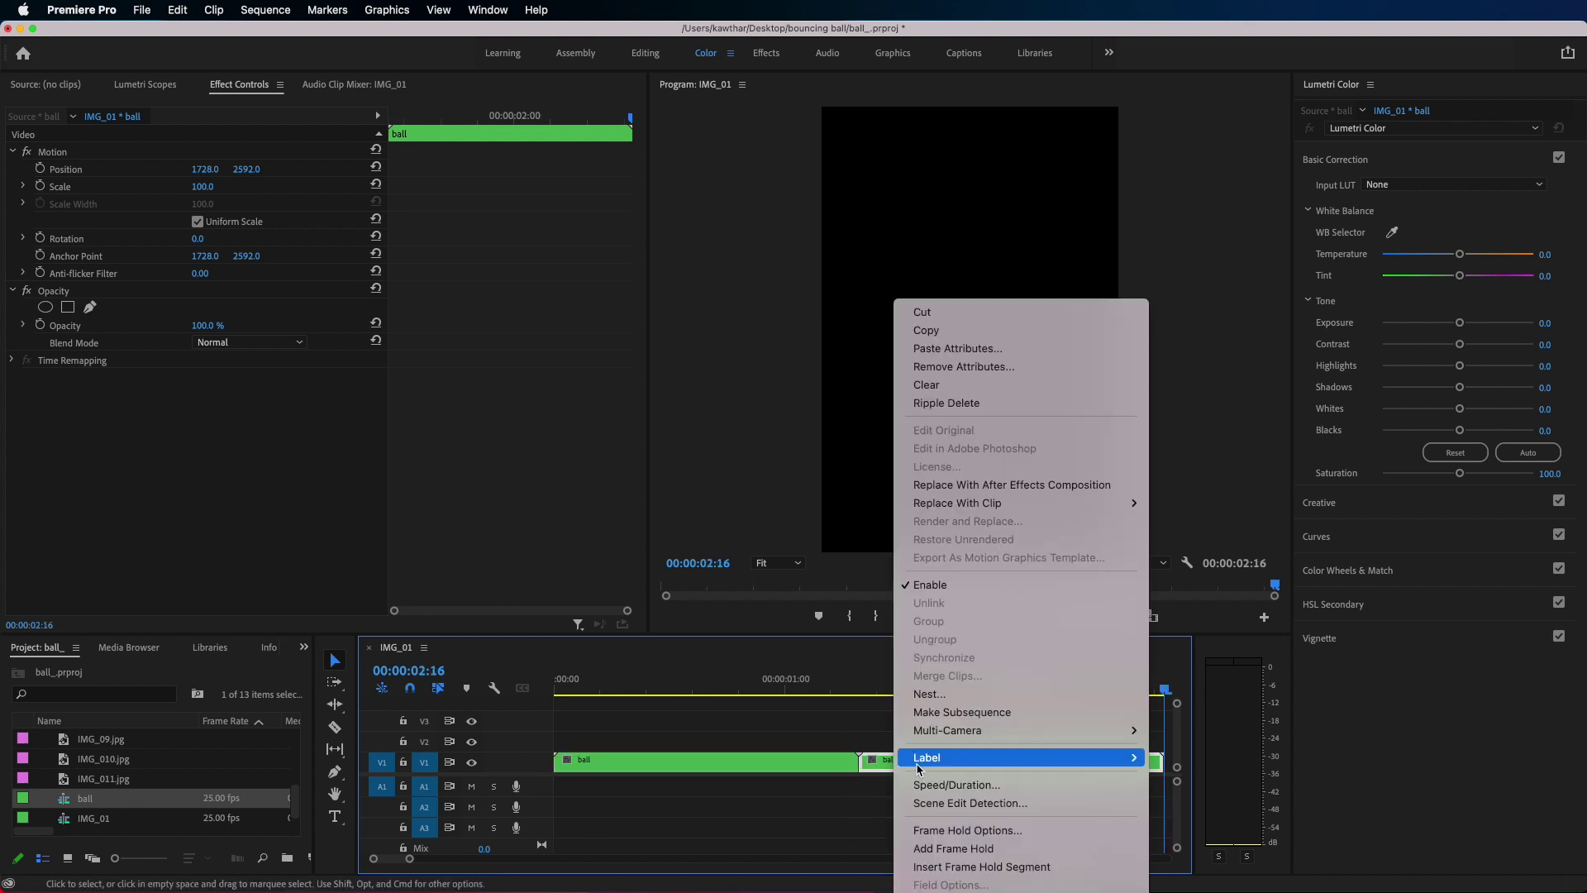
left_click(992, 785)
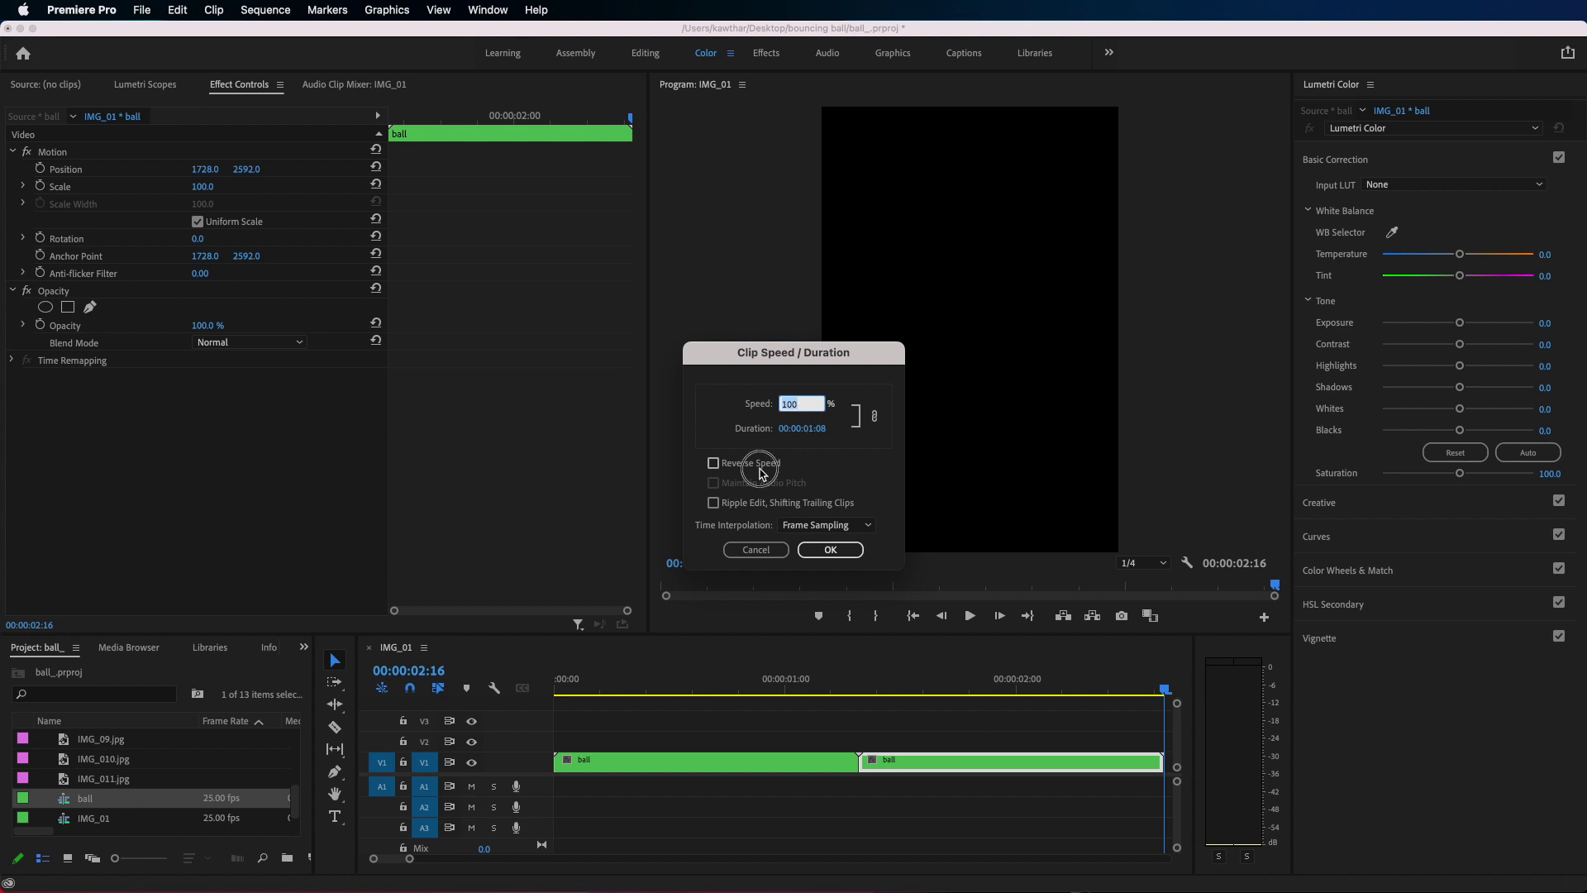
left_click(830, 549)
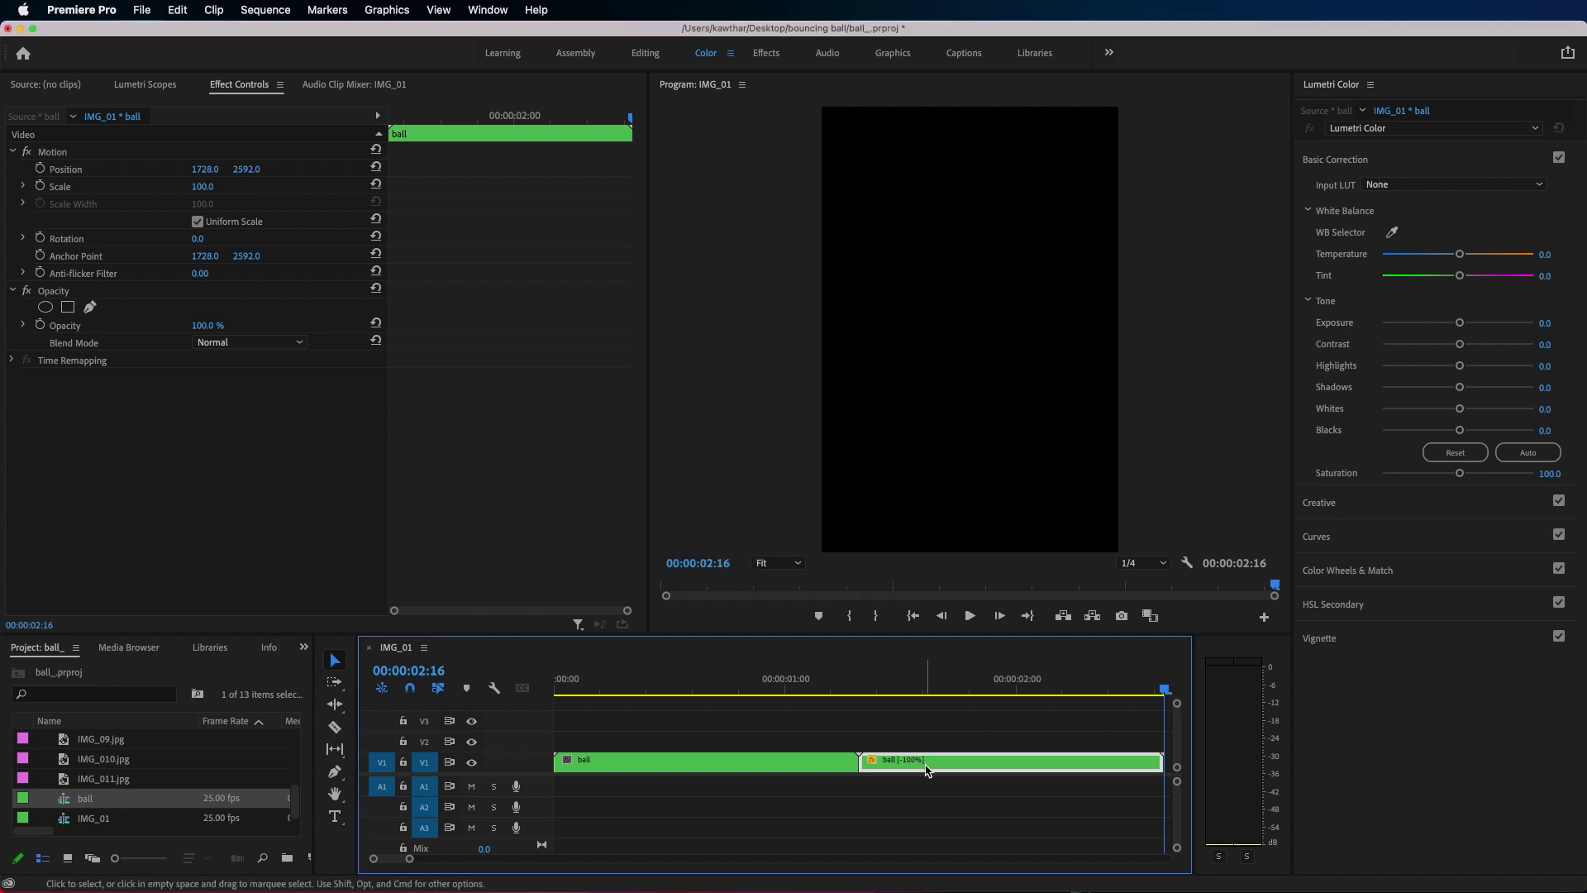
- Play the sequence from the start to check the transition between the forward and reversed ball clips
left_click(860, 685)
left_click_drag(859, 681, 390, 666)
key("space")
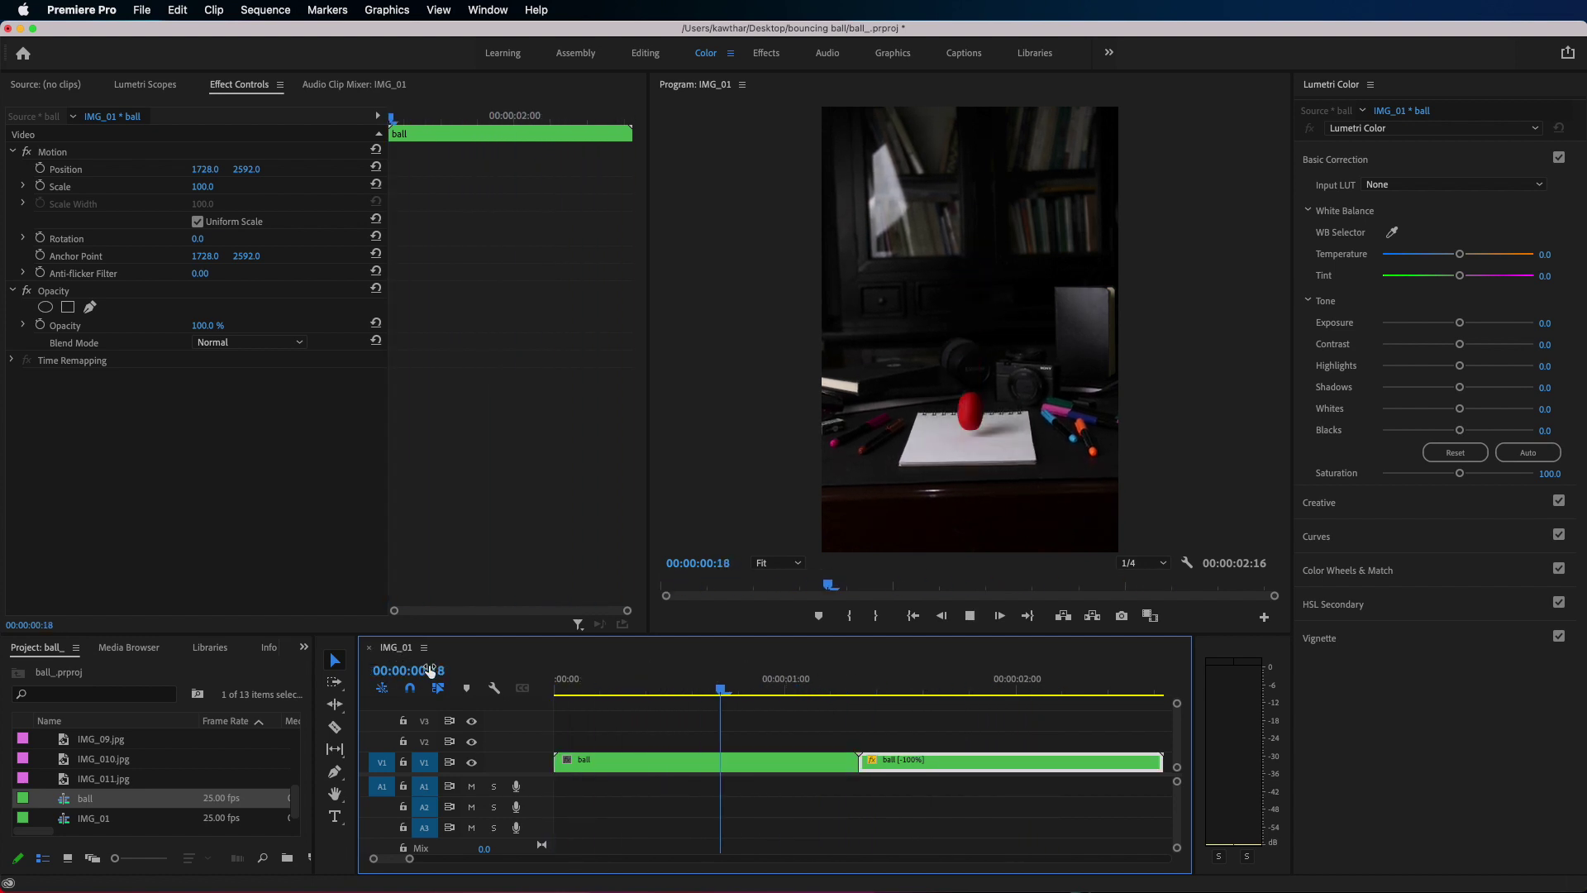
key("space")
- Trim the reversed clip's start to 00:00:01:20, close the gap to the first clip and play back the result
left_click_drag(860, 683, 974, 680)
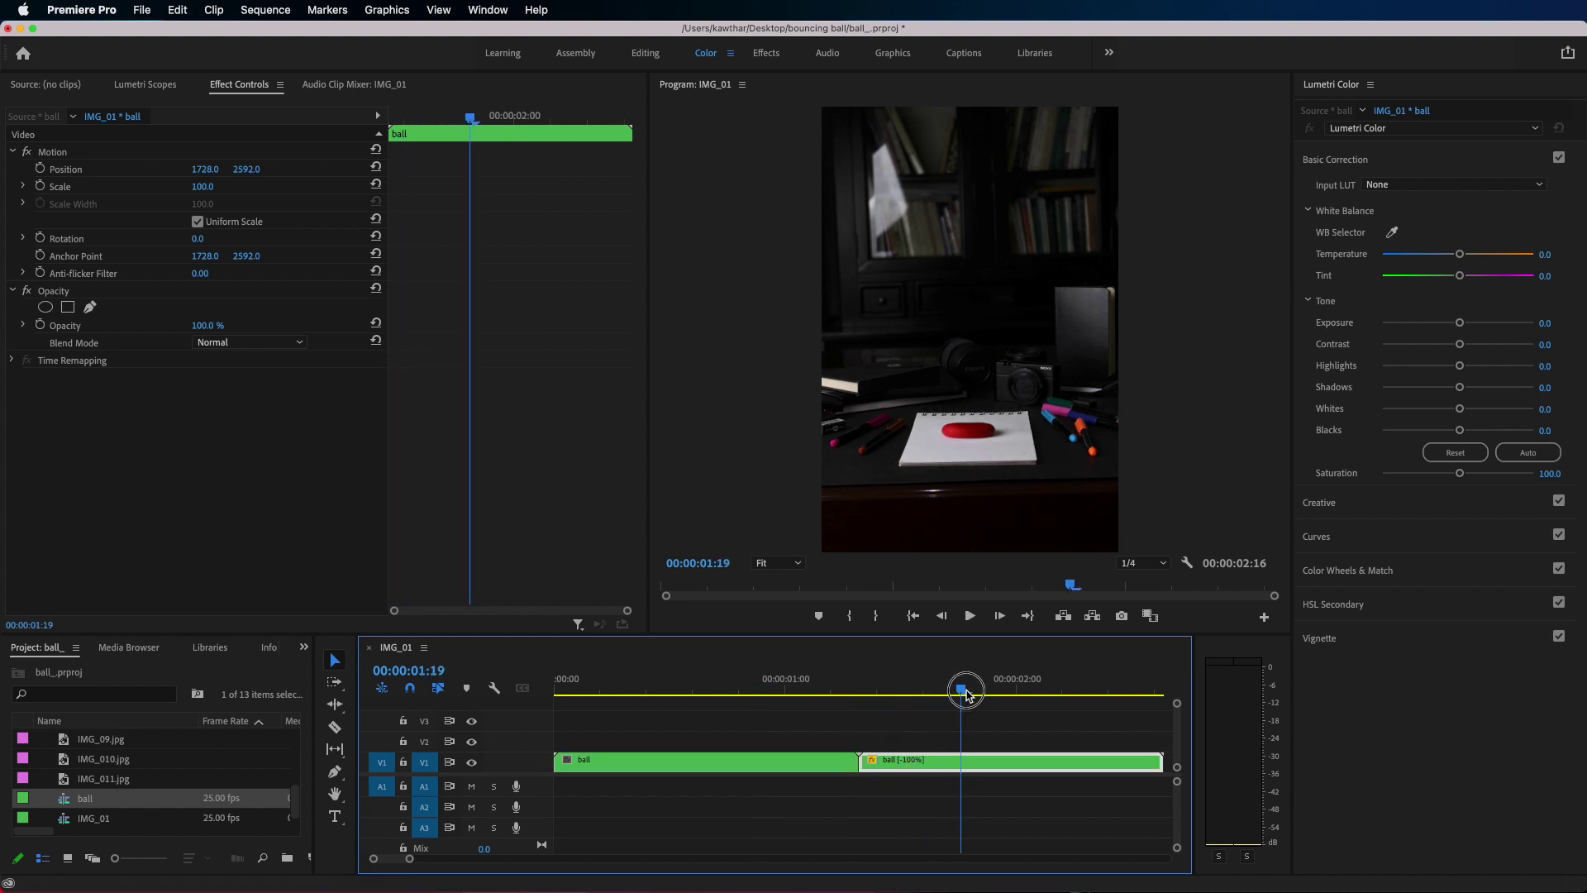
mouse_move(864, 759)
left_mouse_down()
mouse_move(976, 749)
mouse_move(885, 769)
left_mouse_up()
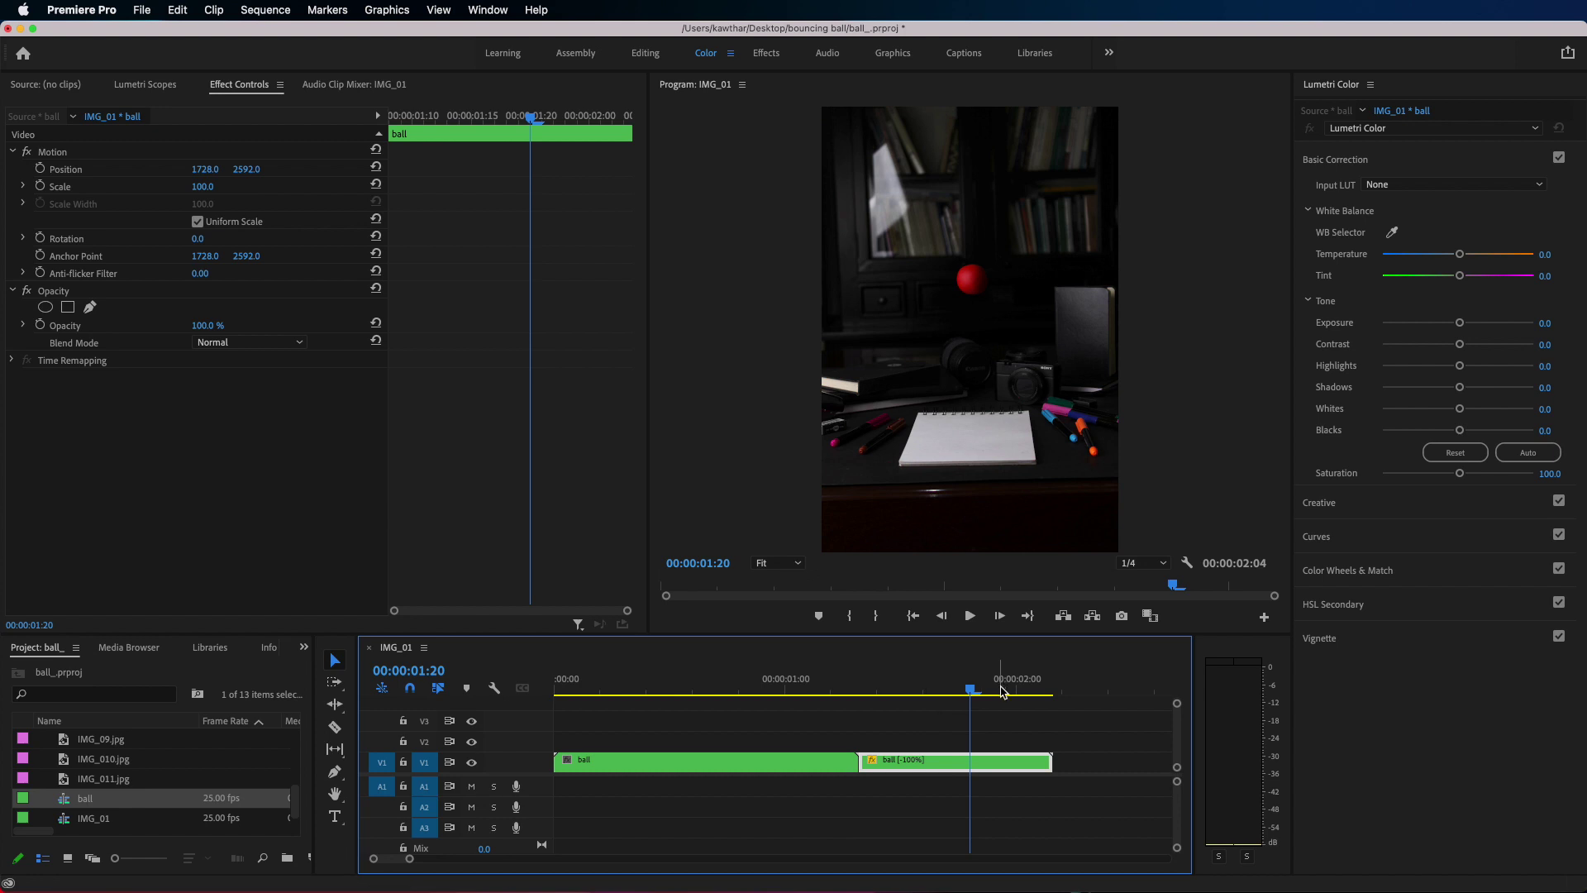
left_click(1038, 689)
key("space")
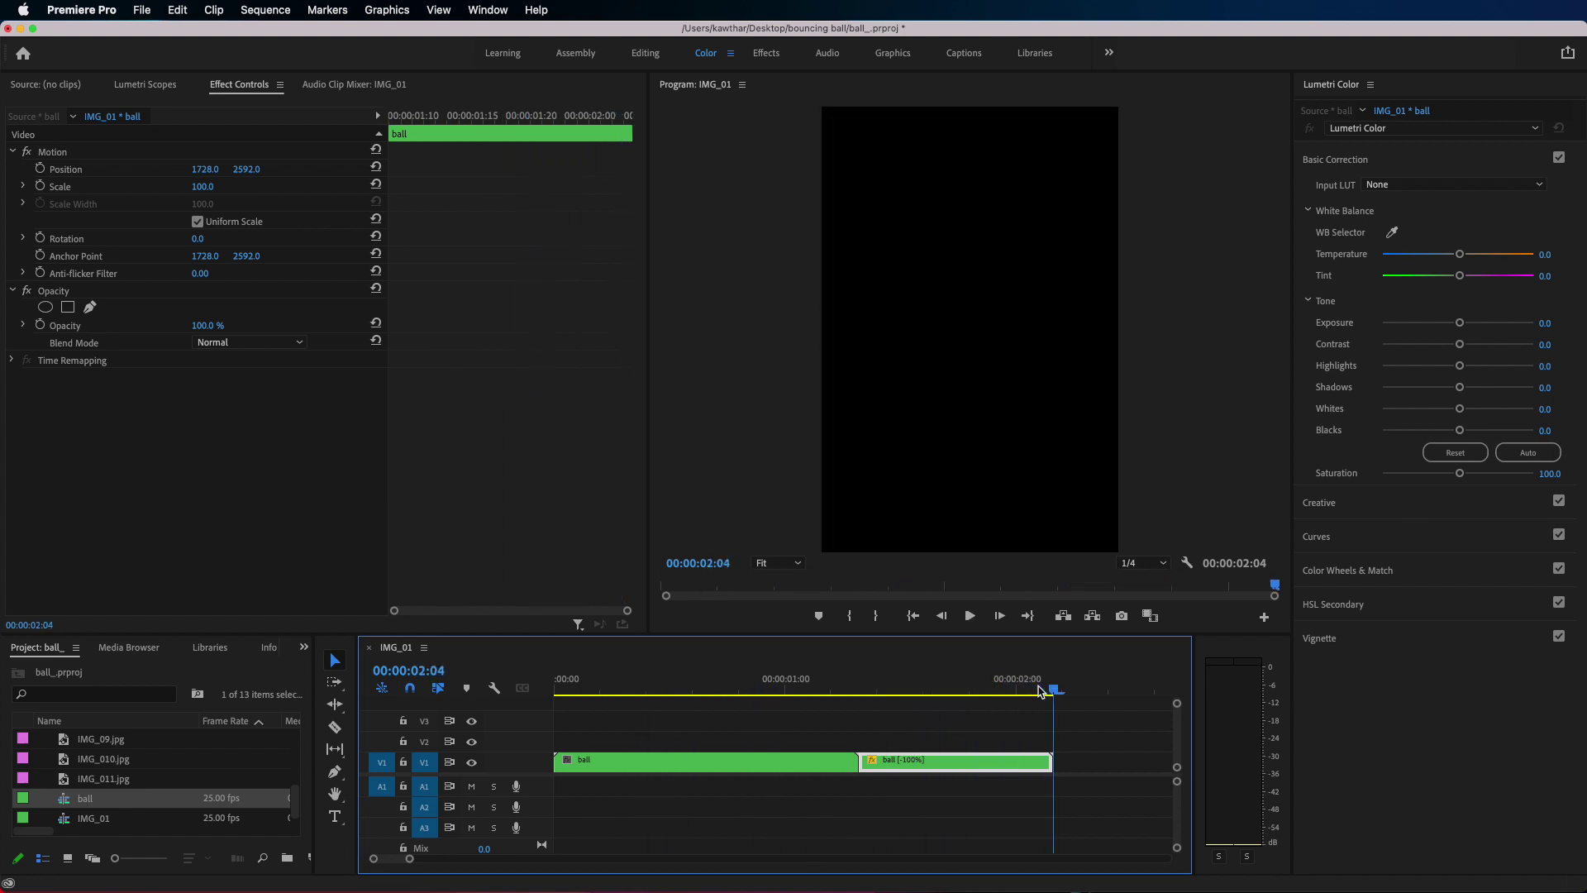
key("space")
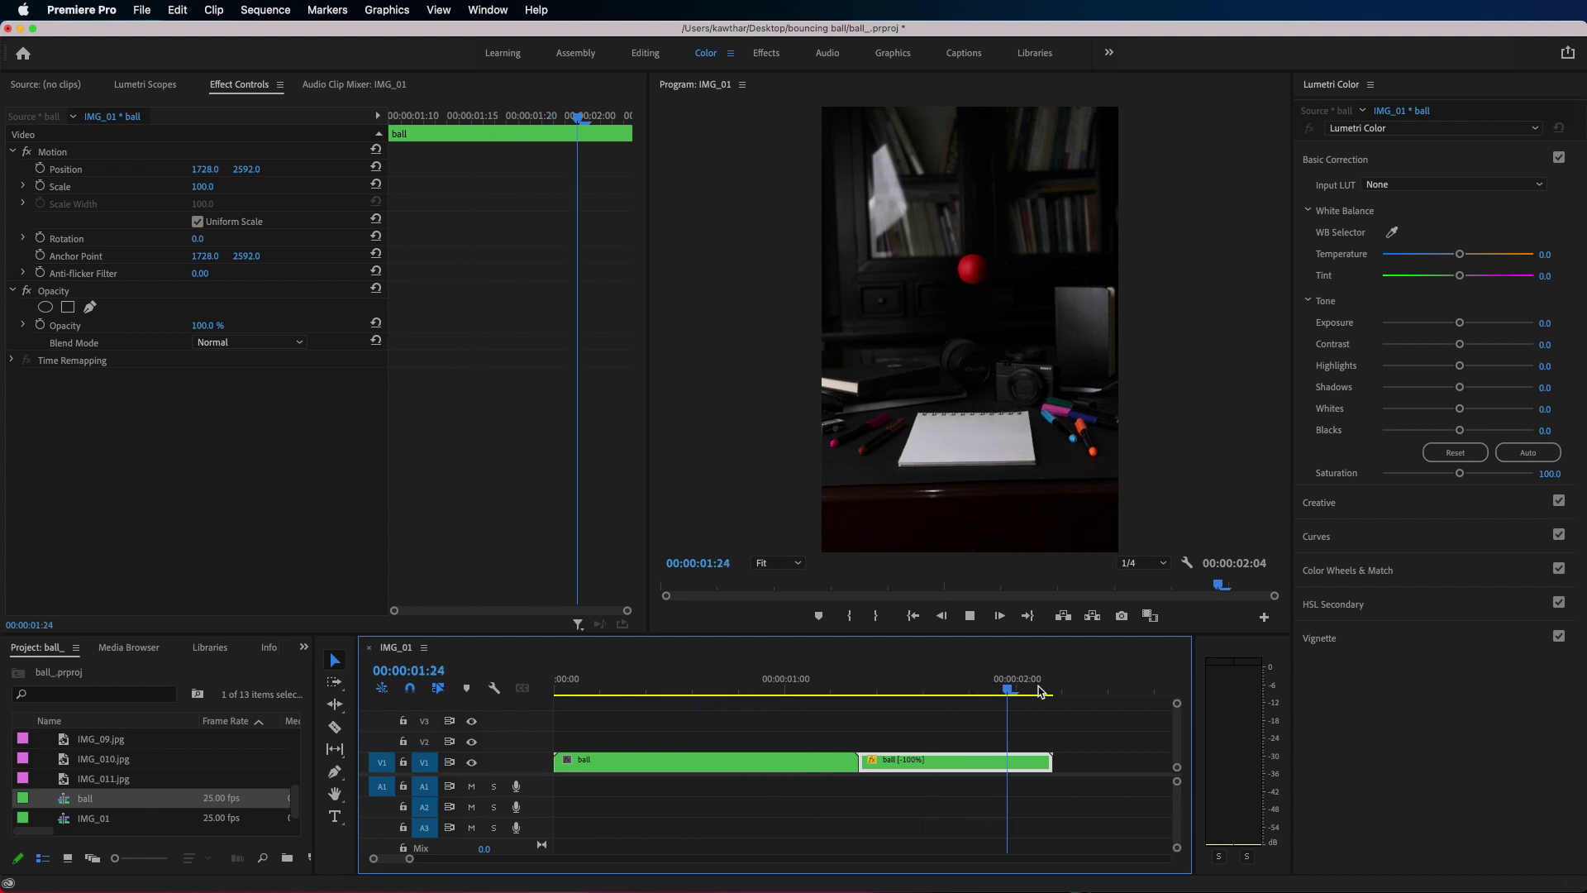
- Trim the end of the reversed clip to 00:00:02:01 and play back the ending
mouse_move(1041, 691)
left_mouse_down()
mouse_move(1003, 690)
mouse_move(1025, 691)
left_mouse_up()
left_click_drag(1049, 762, 1024, 762)
left_click(1032, 696)
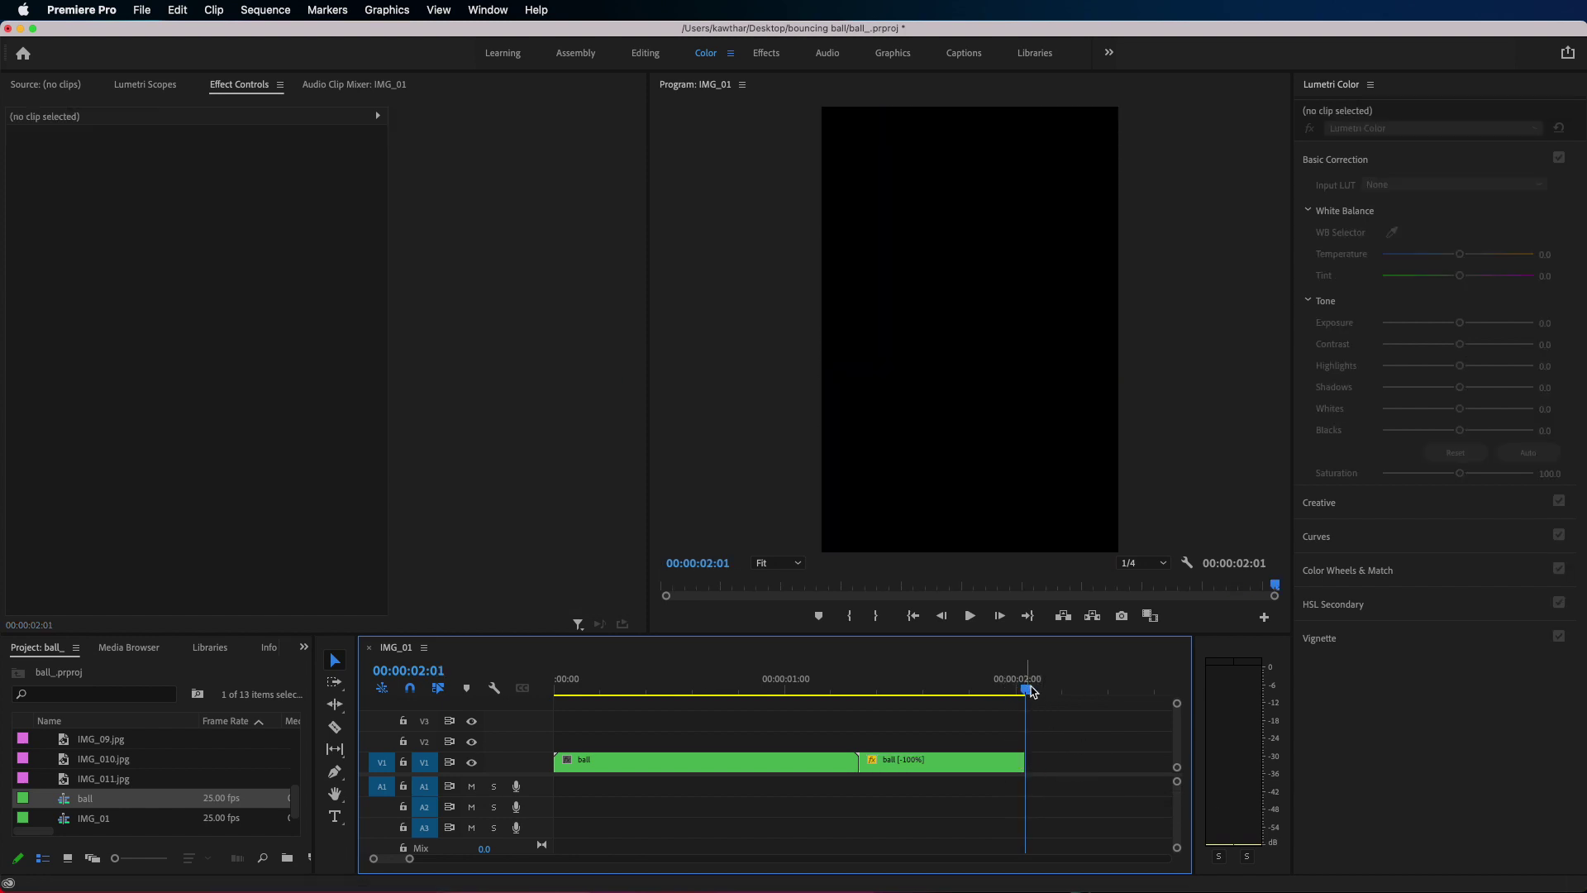
key("space")
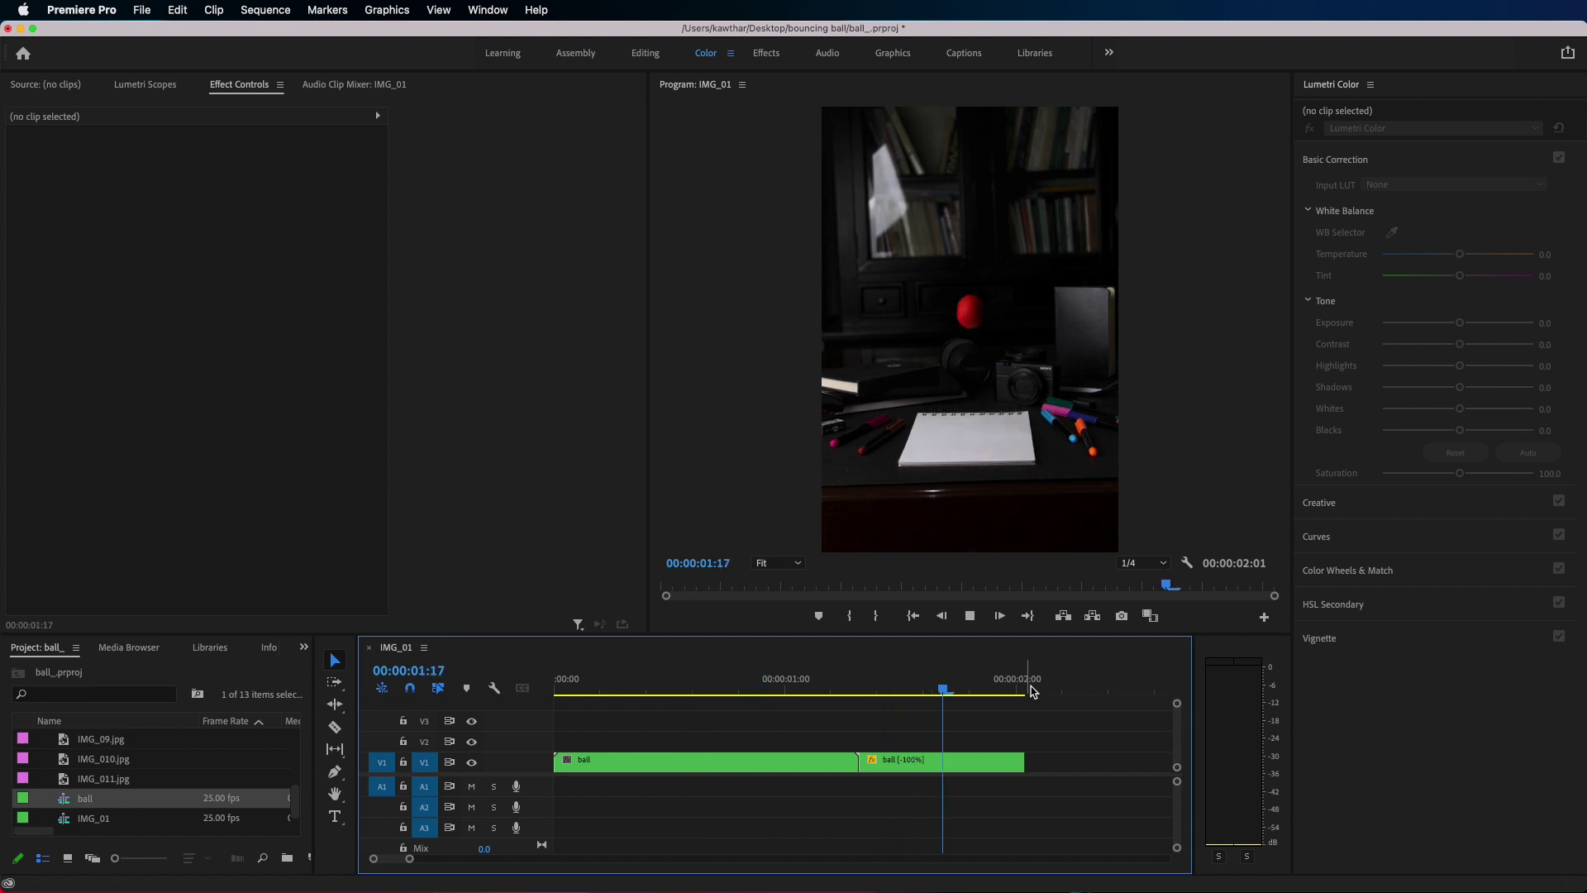
key("space")
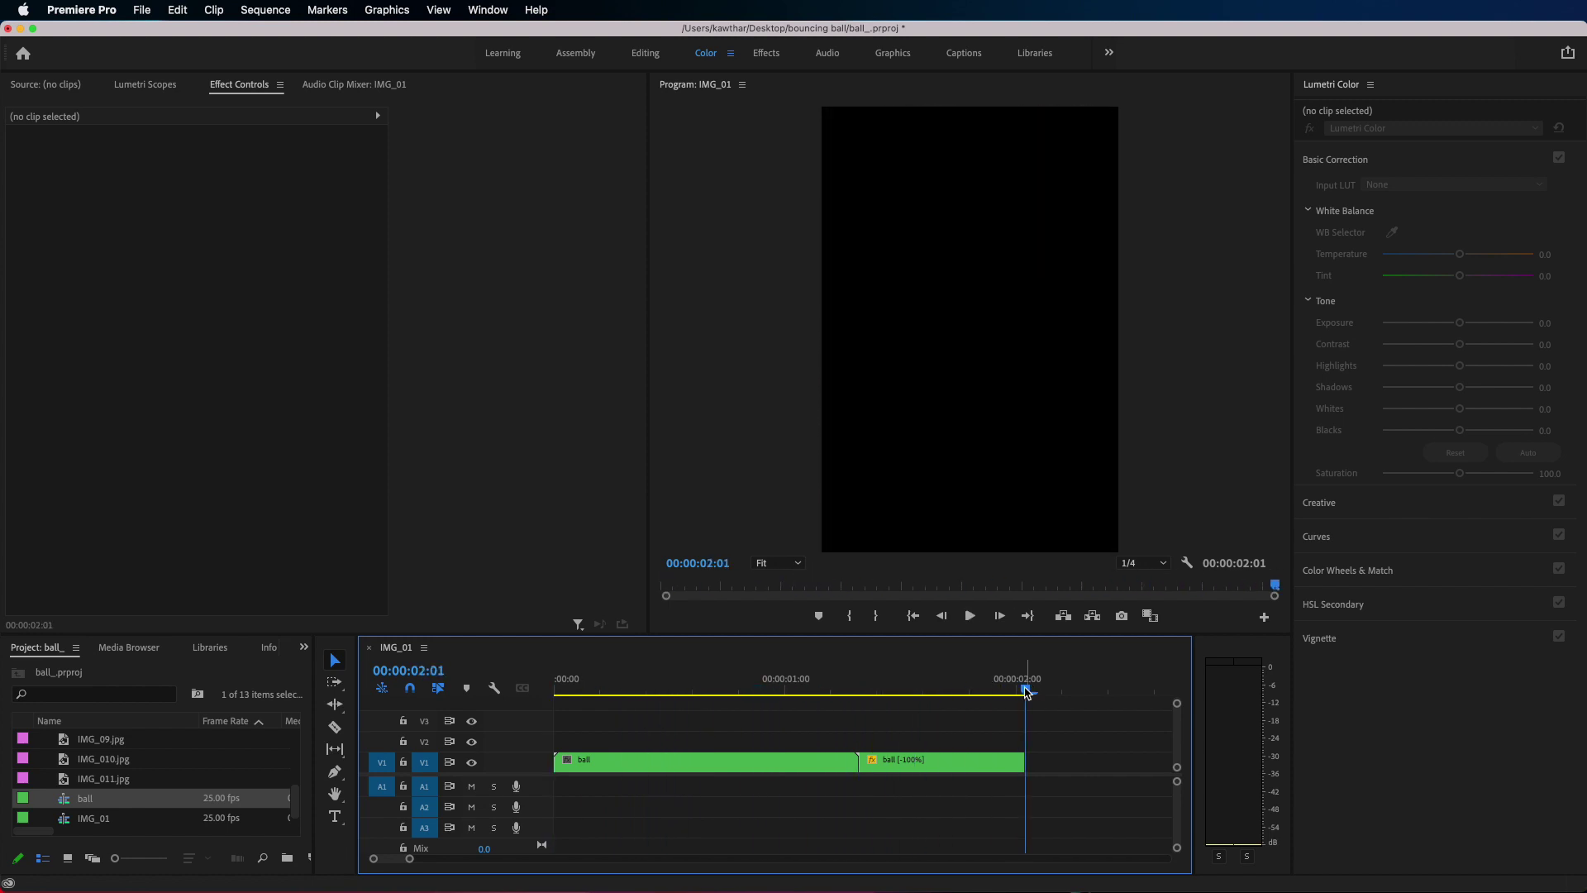
- Nest the forward and reversed ball clips into a sequence named ball_all
key("Home")
left_click_drag(1071, 745, 775, 771)
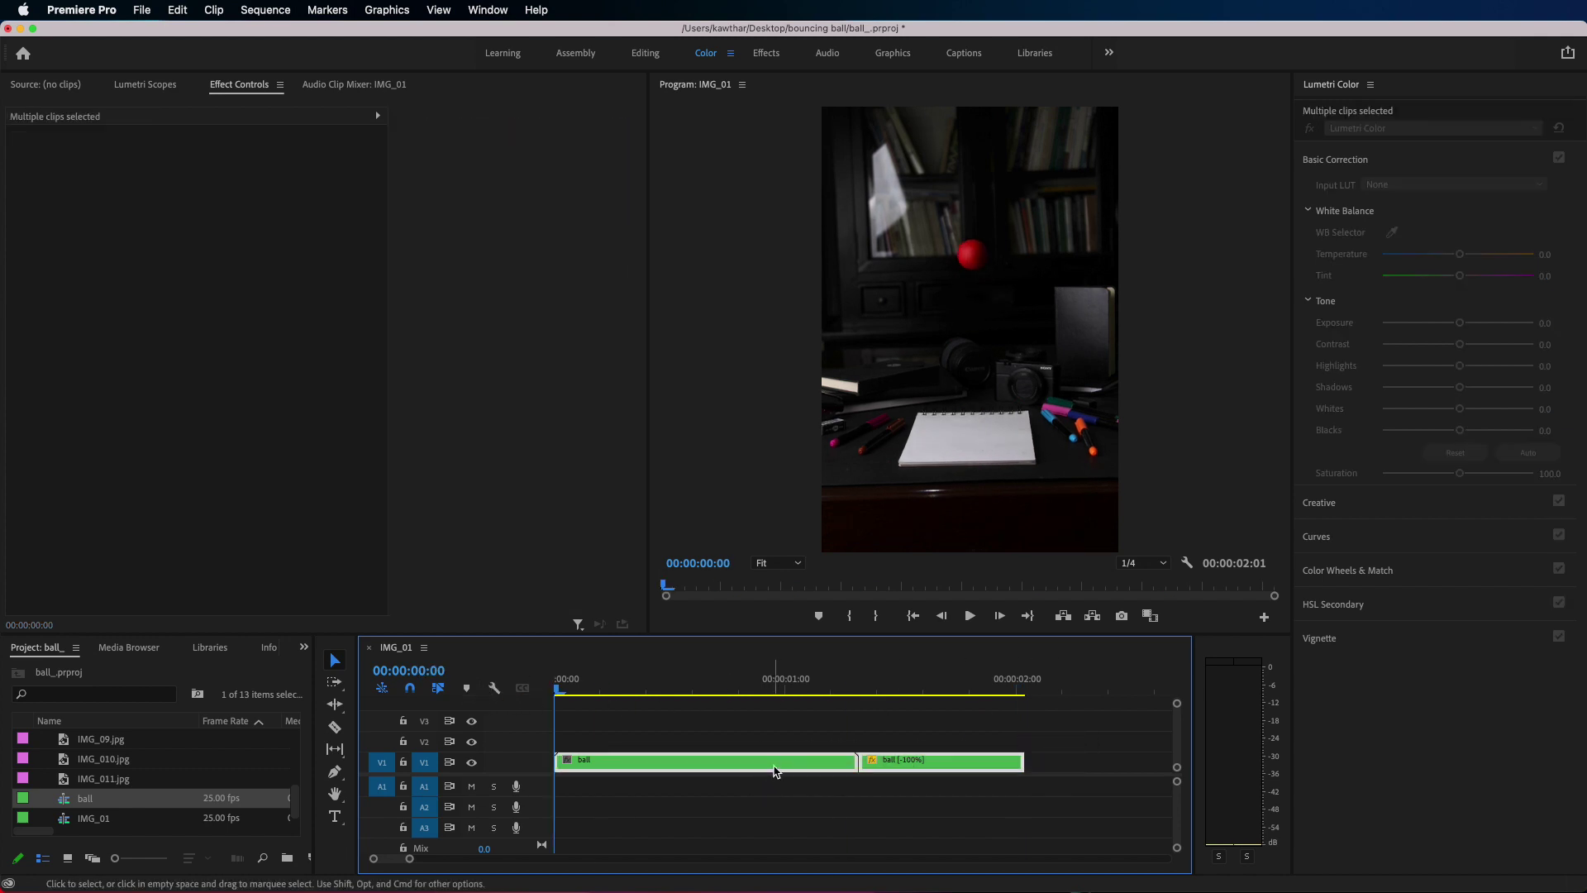
right_click(777, 768)
left_click(849, 721)
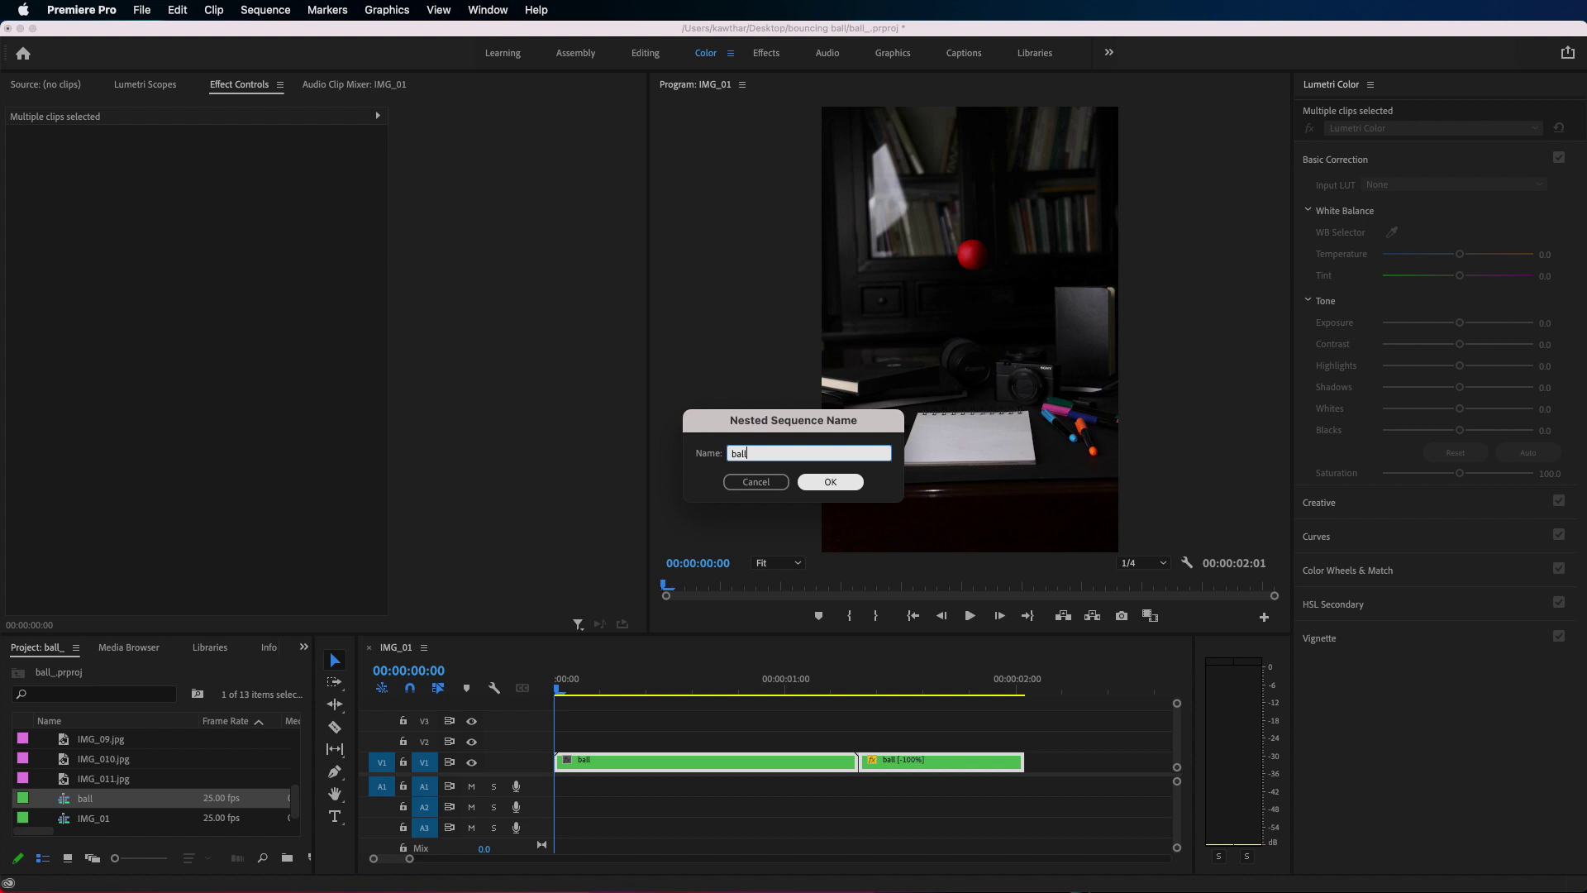
type("ball_all")
key("Return")
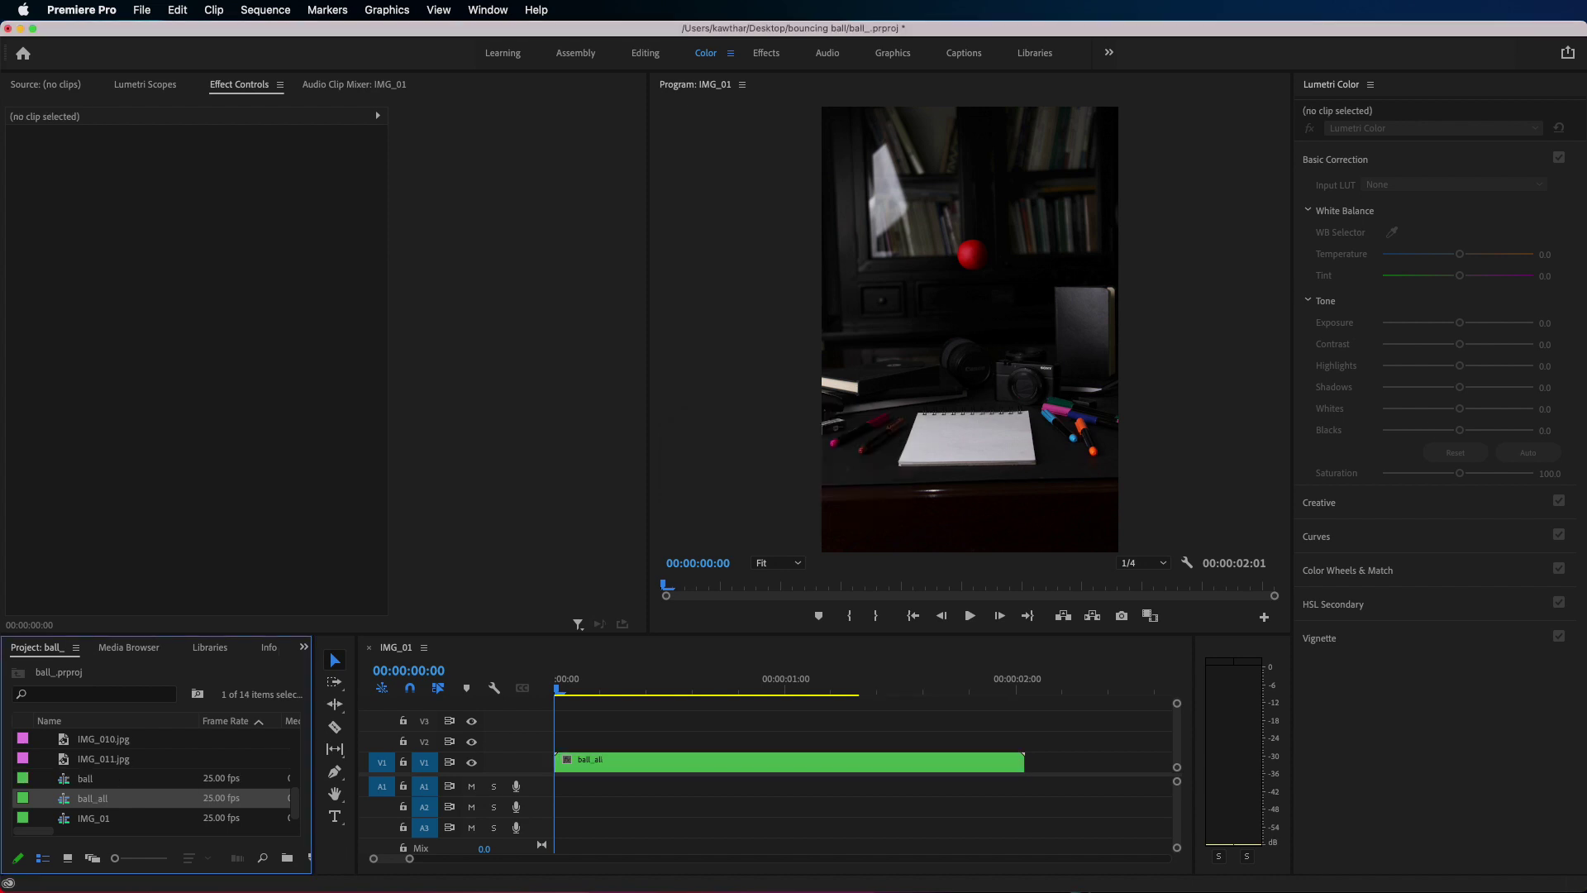
- Find the Warp Stabilizer effect and apply it to the ball_all clip
left_click(797, 761)
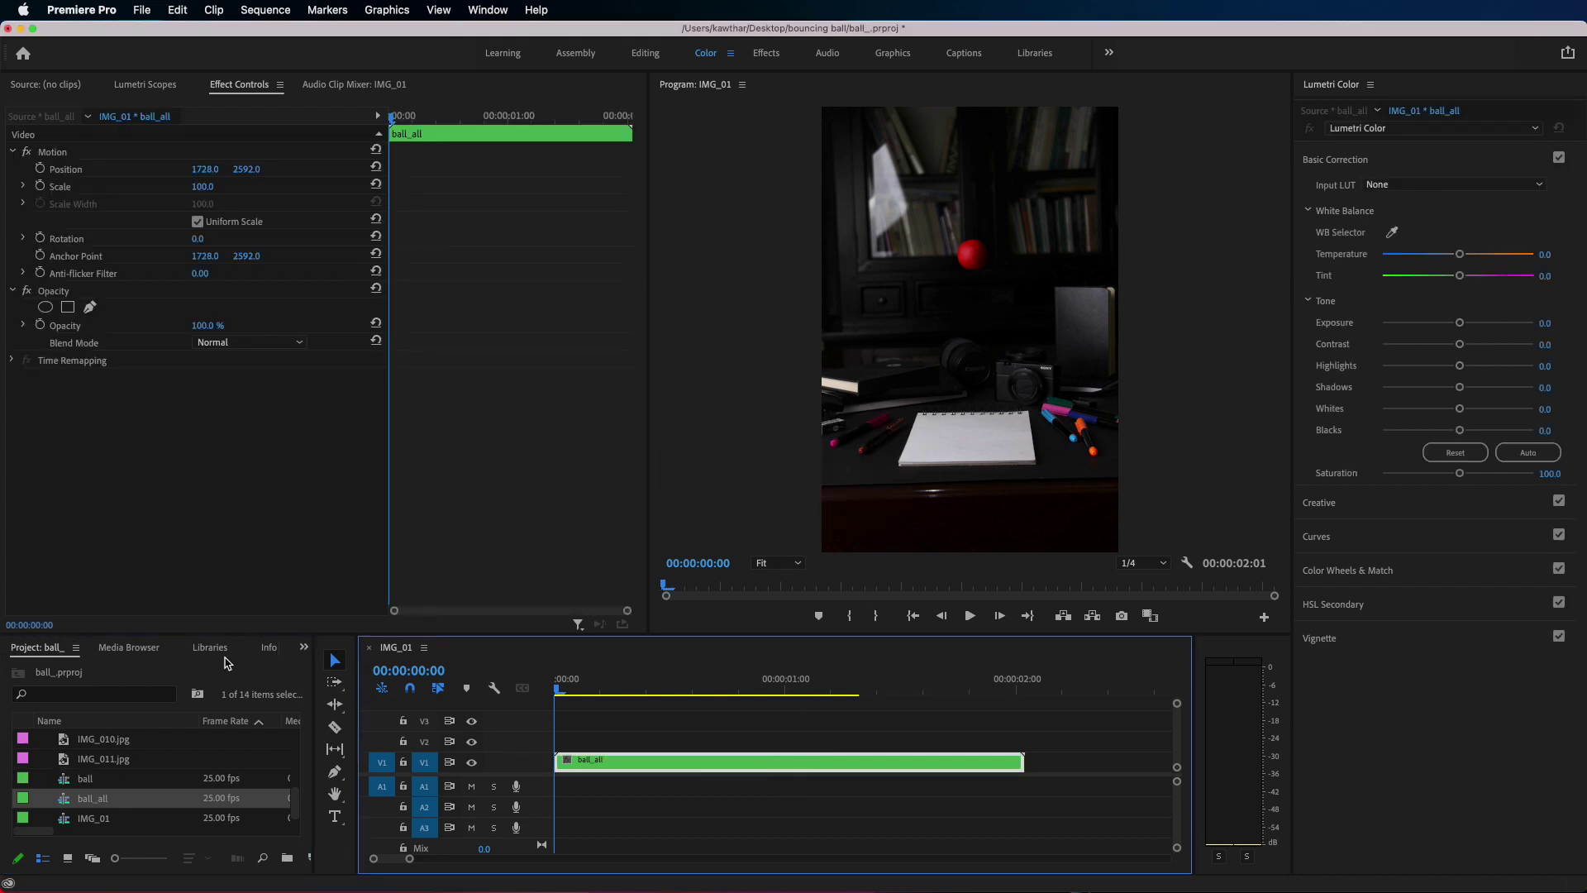
left_click_drag(558, 691, 925, 693)
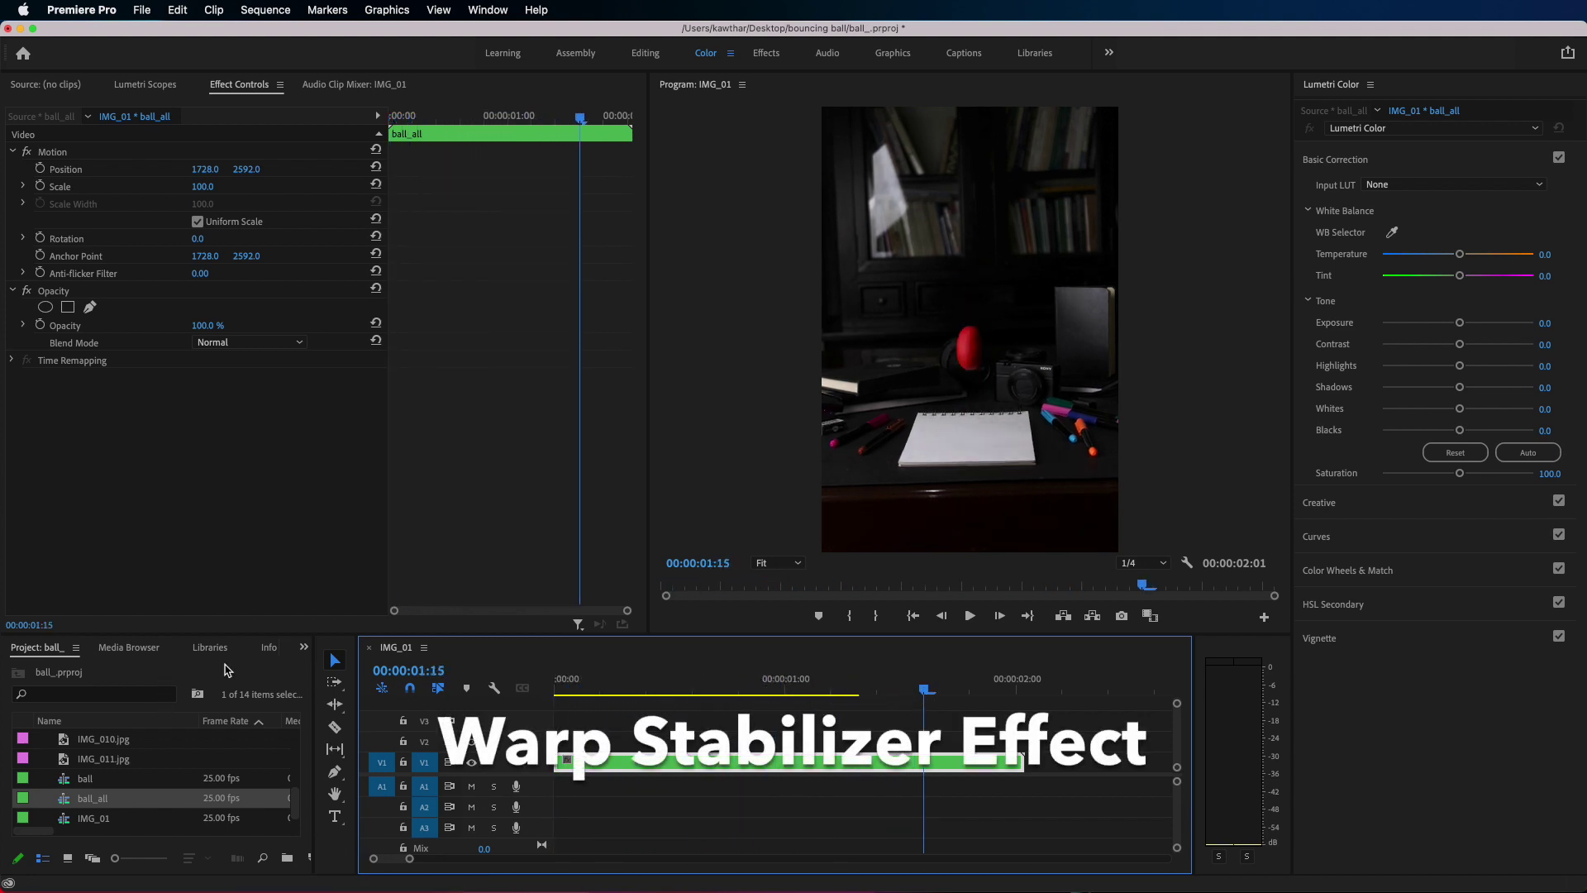
scroll(149, 652, "right", 3)
left_click(118, 649)
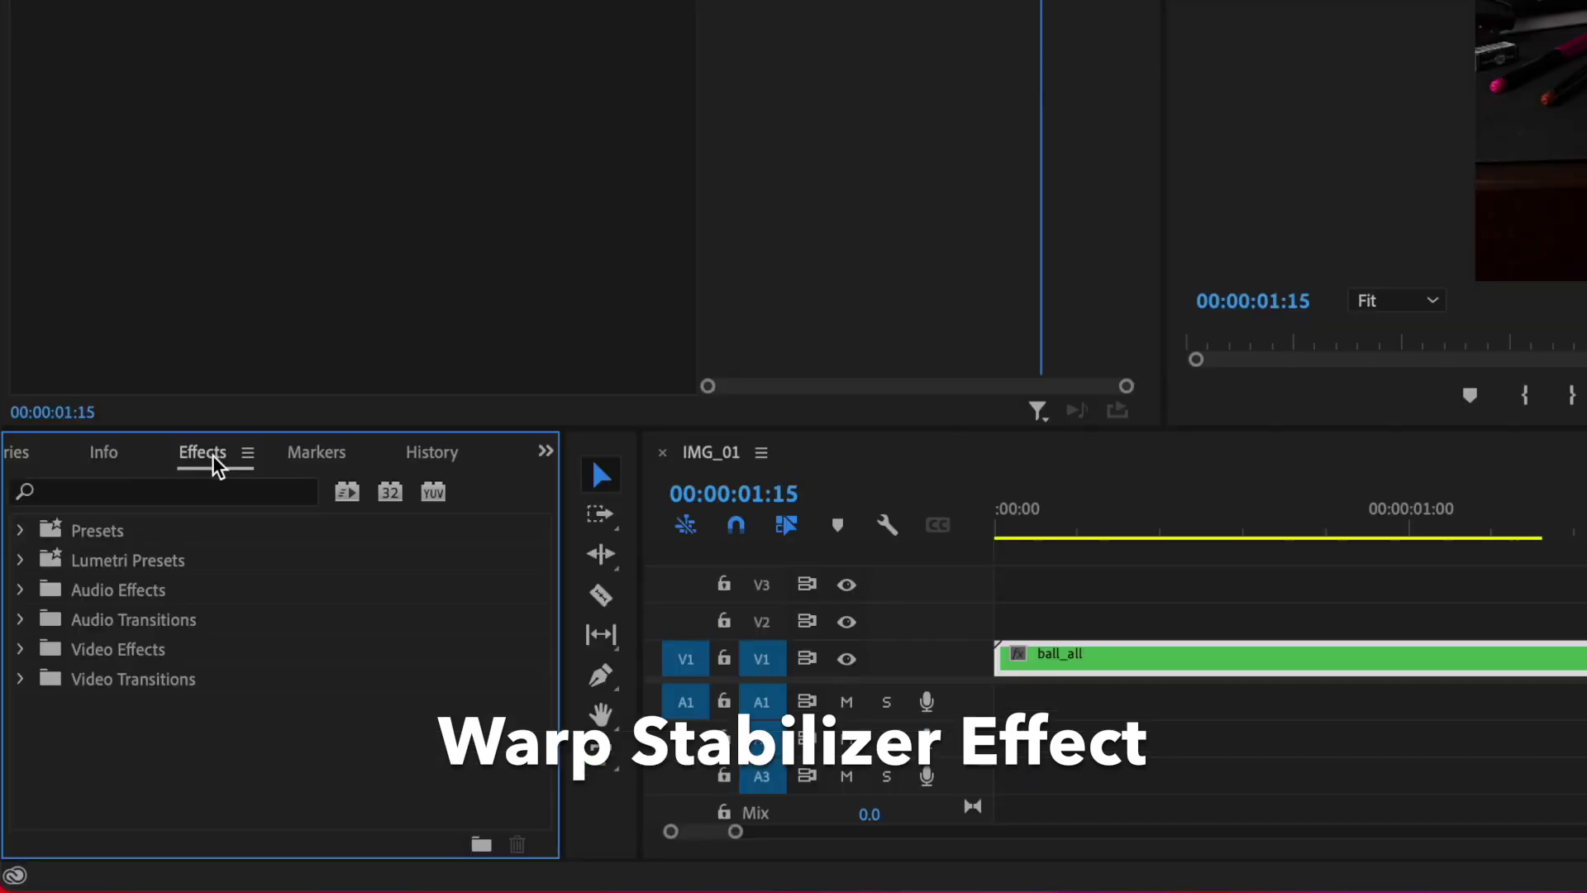
left_click(86, 673)
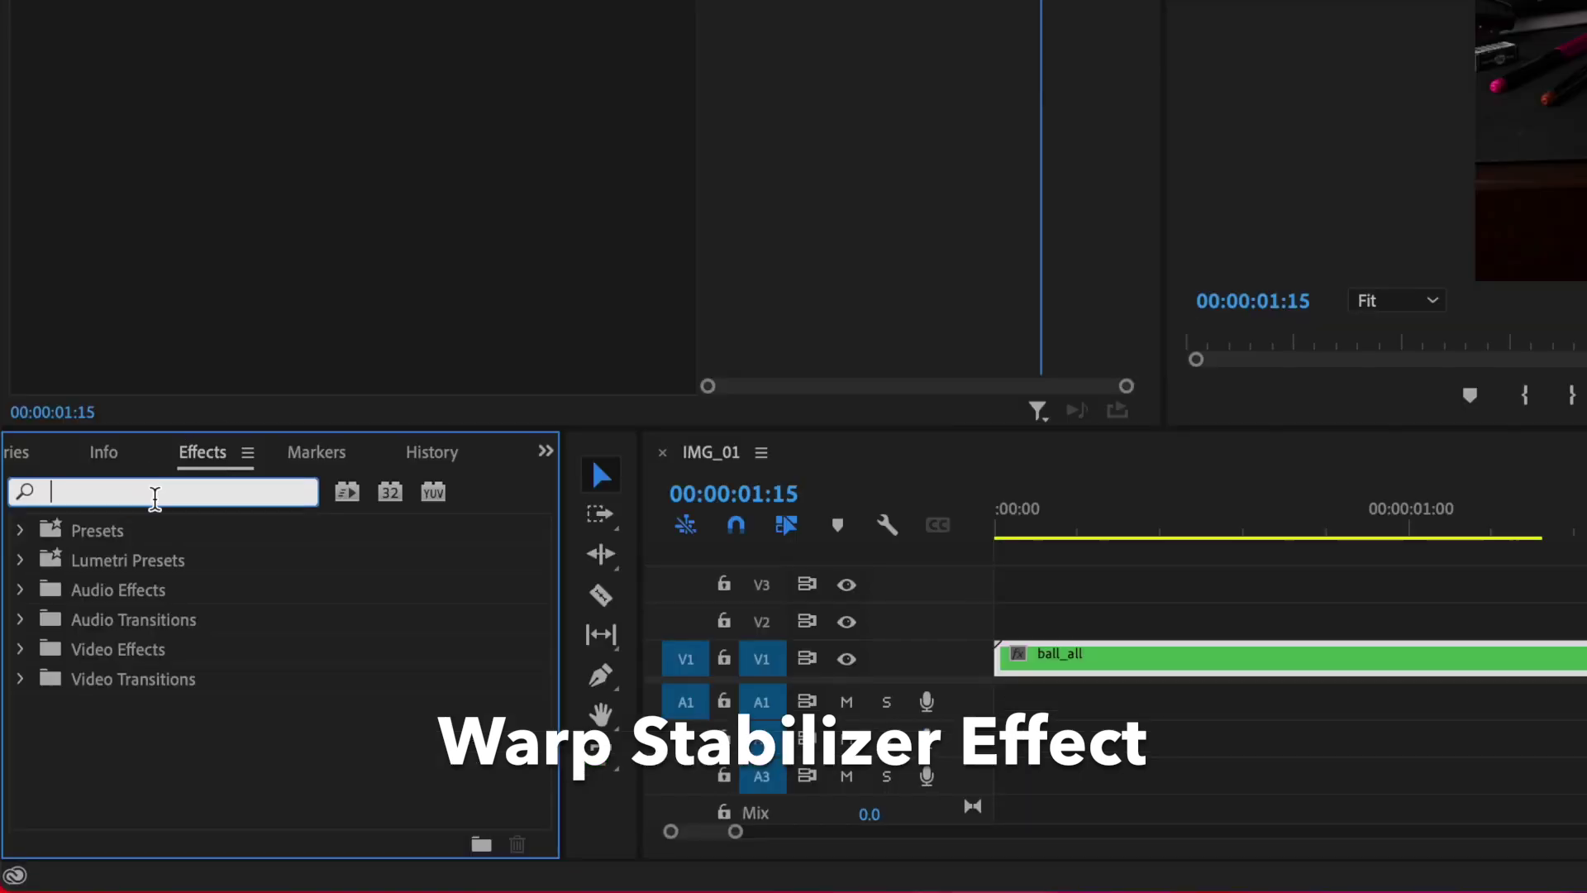
type("war")
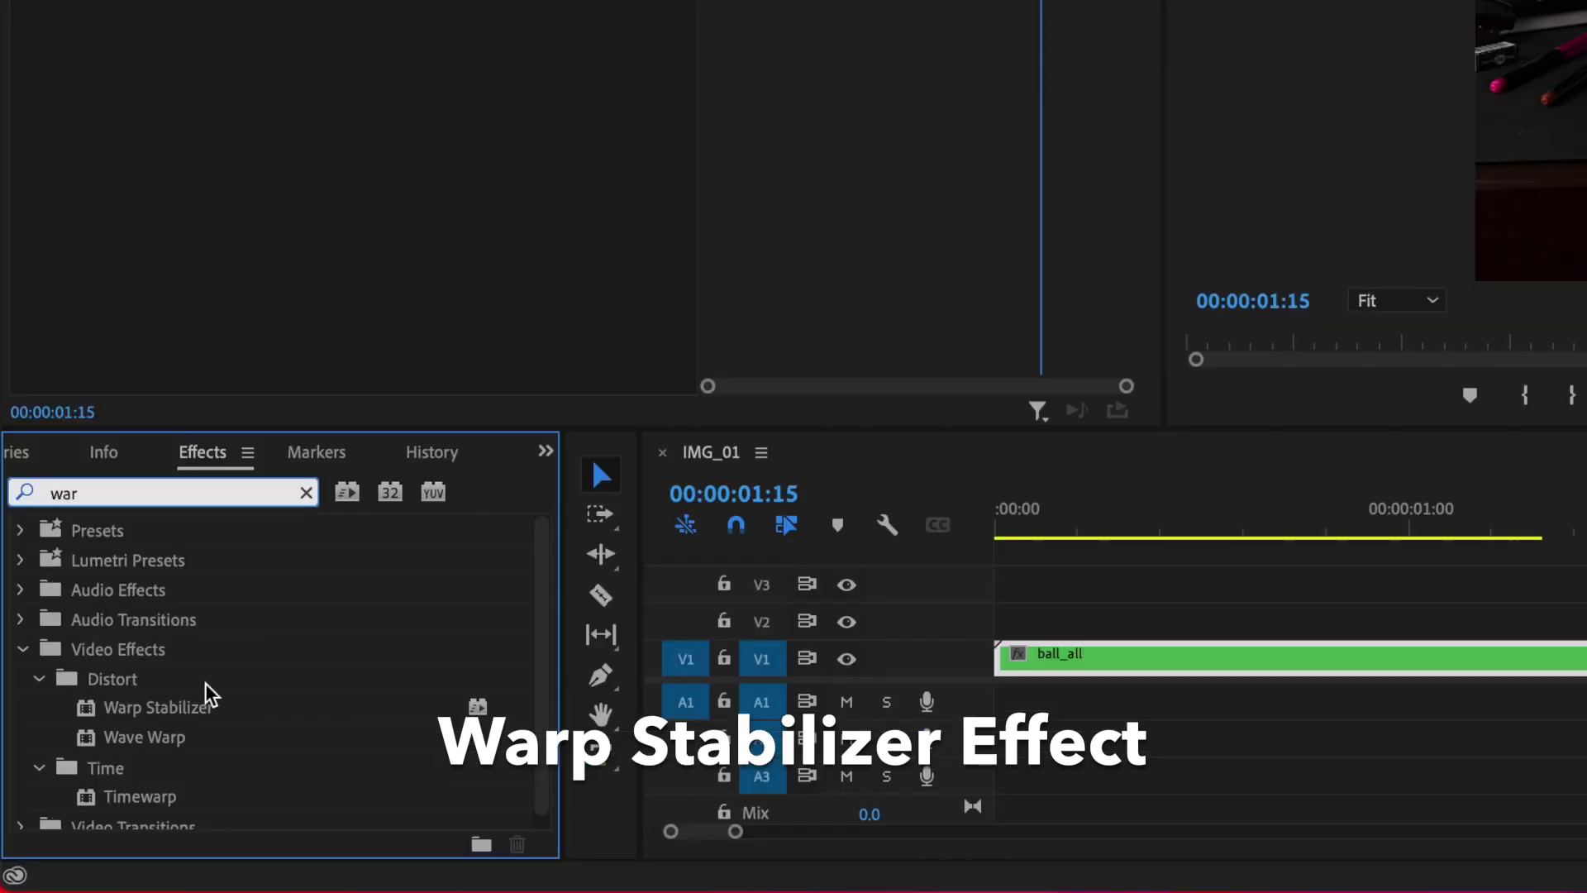
left_click_drag(170, 713, 1099, 653)
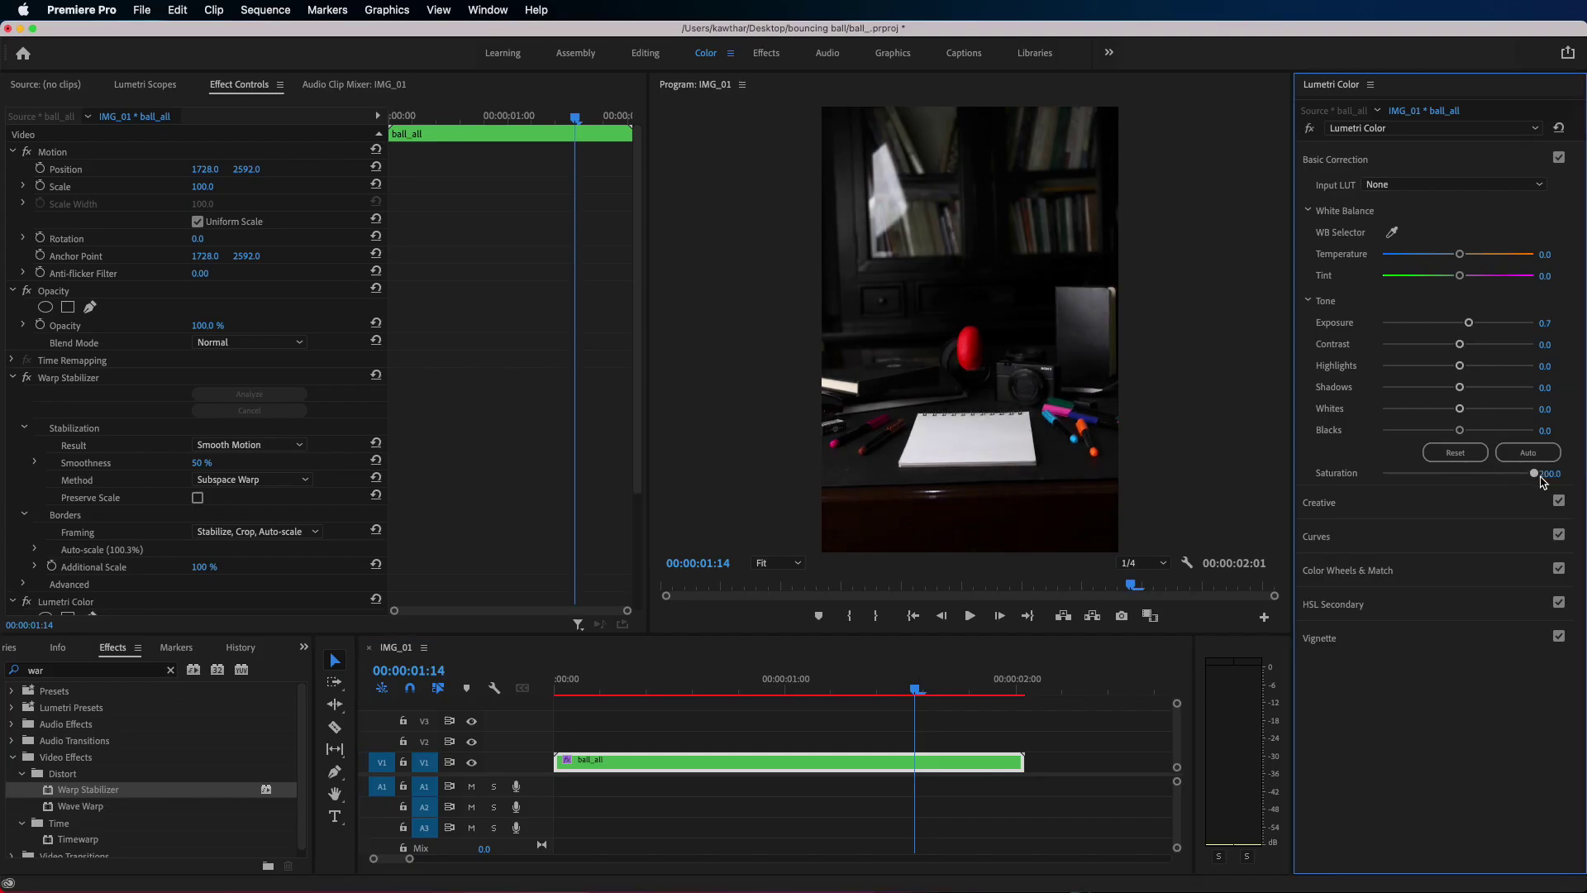
- Grade ball_all in Lumetri Color with exposure 1.1, contrast 10.9, highlights 16.3, blacks 1.1 and vignette amount 0.9
left_click(1460, 429)
left_click_drag(1460, 344, 1472, 347)
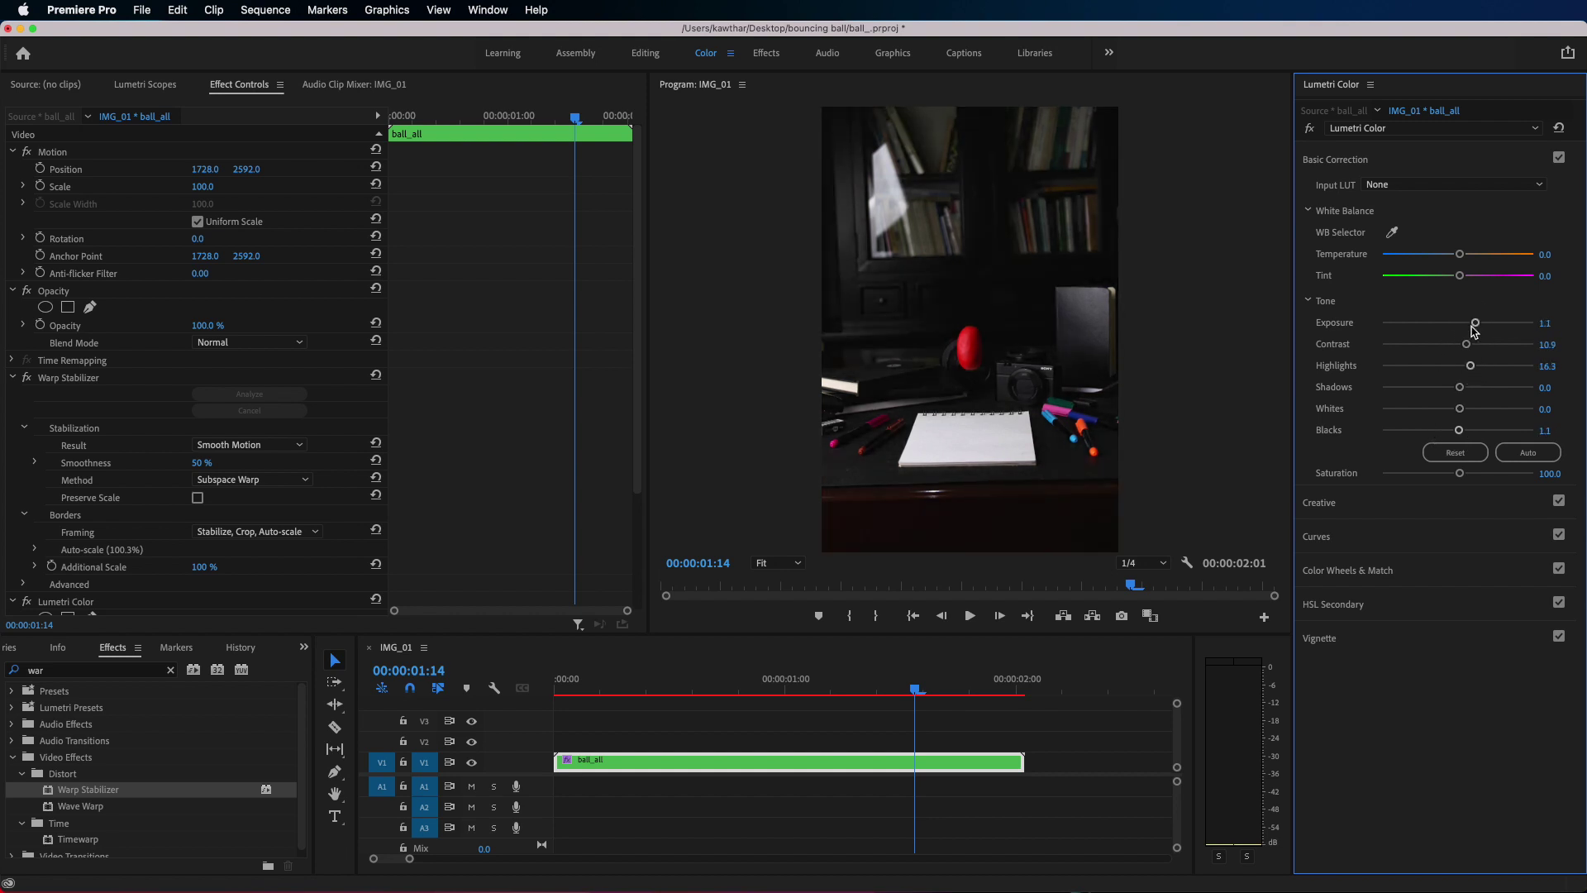
left_click(1331, 639)
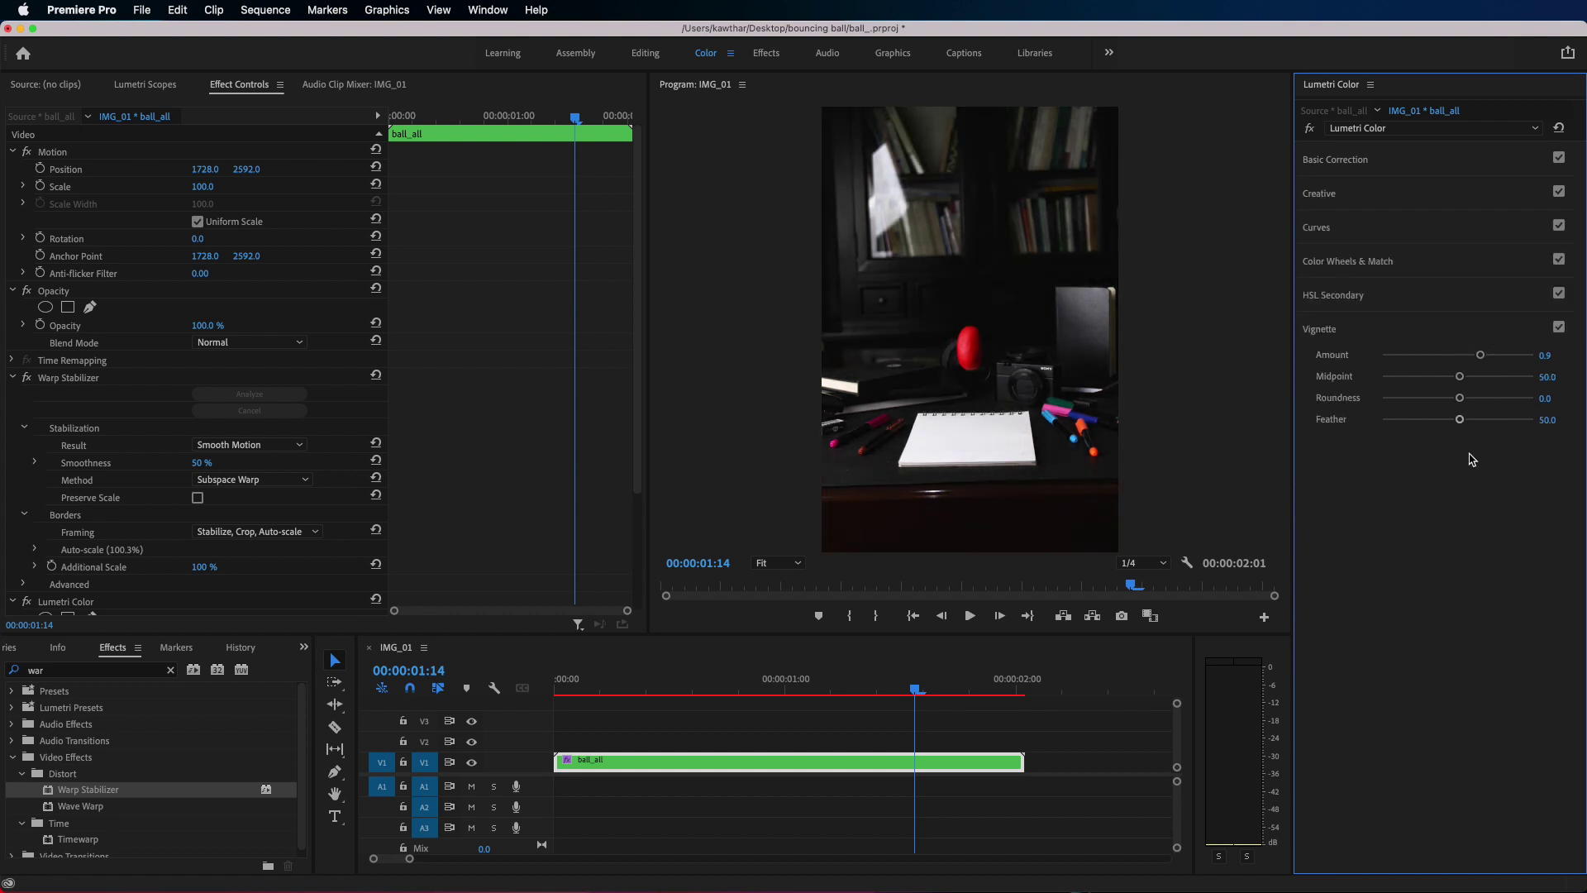
- Adjust the vignette on ball_all and set its amount to -1.9
left_click(1331, 329)
left_click(1063, 734)
left_click(929, 761)
left_click(1331, 329)
left_click_drag(1481, 355, 1497, 355)
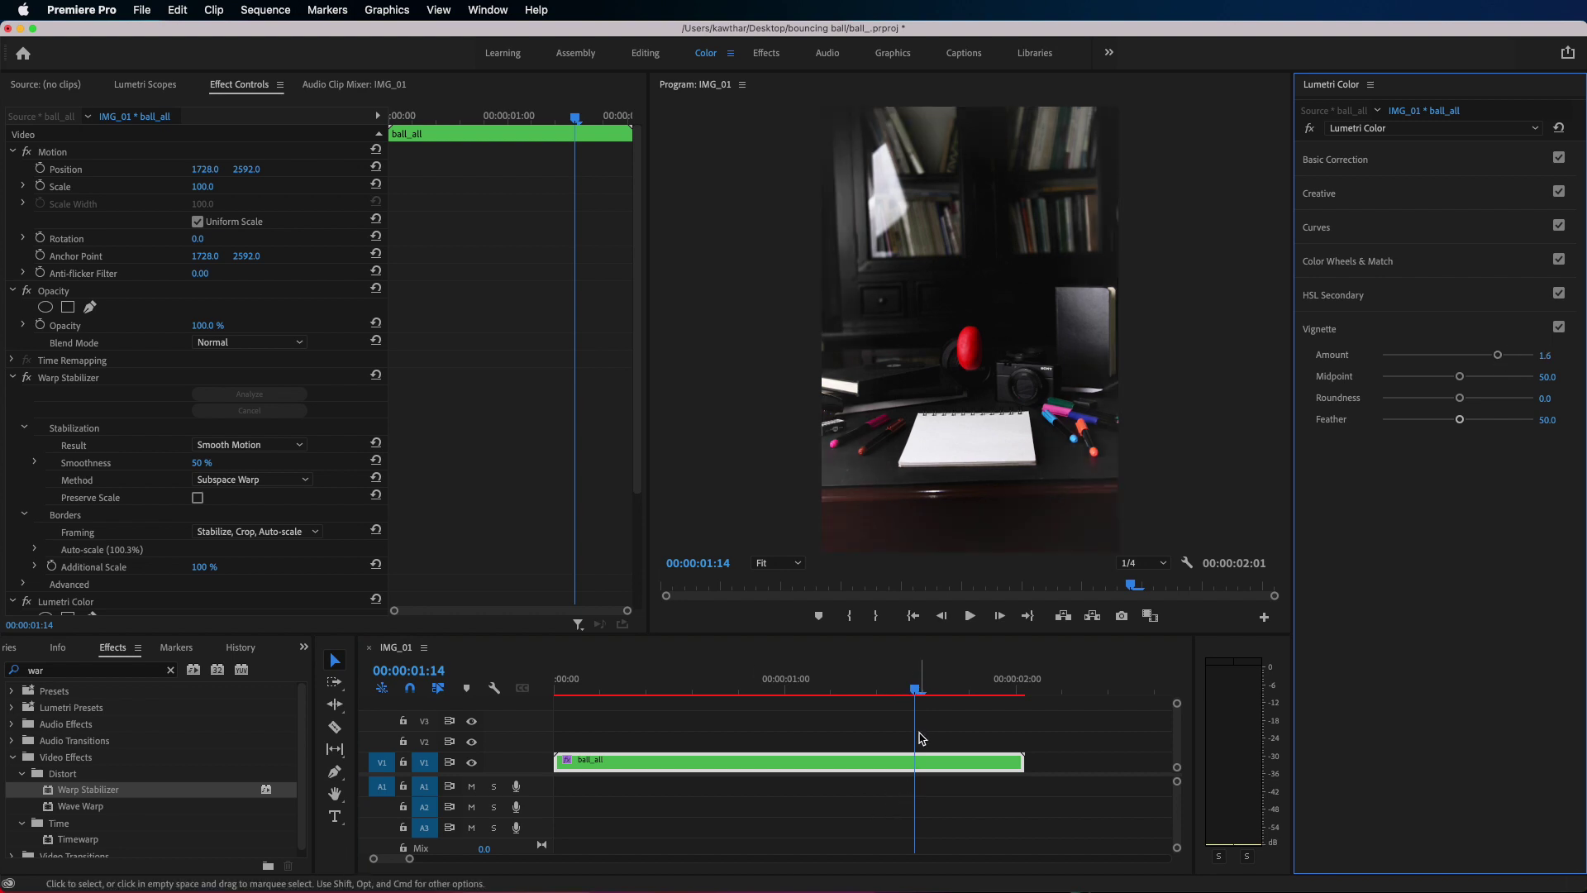
left_click_drag(1497, 355, 1436, 354)
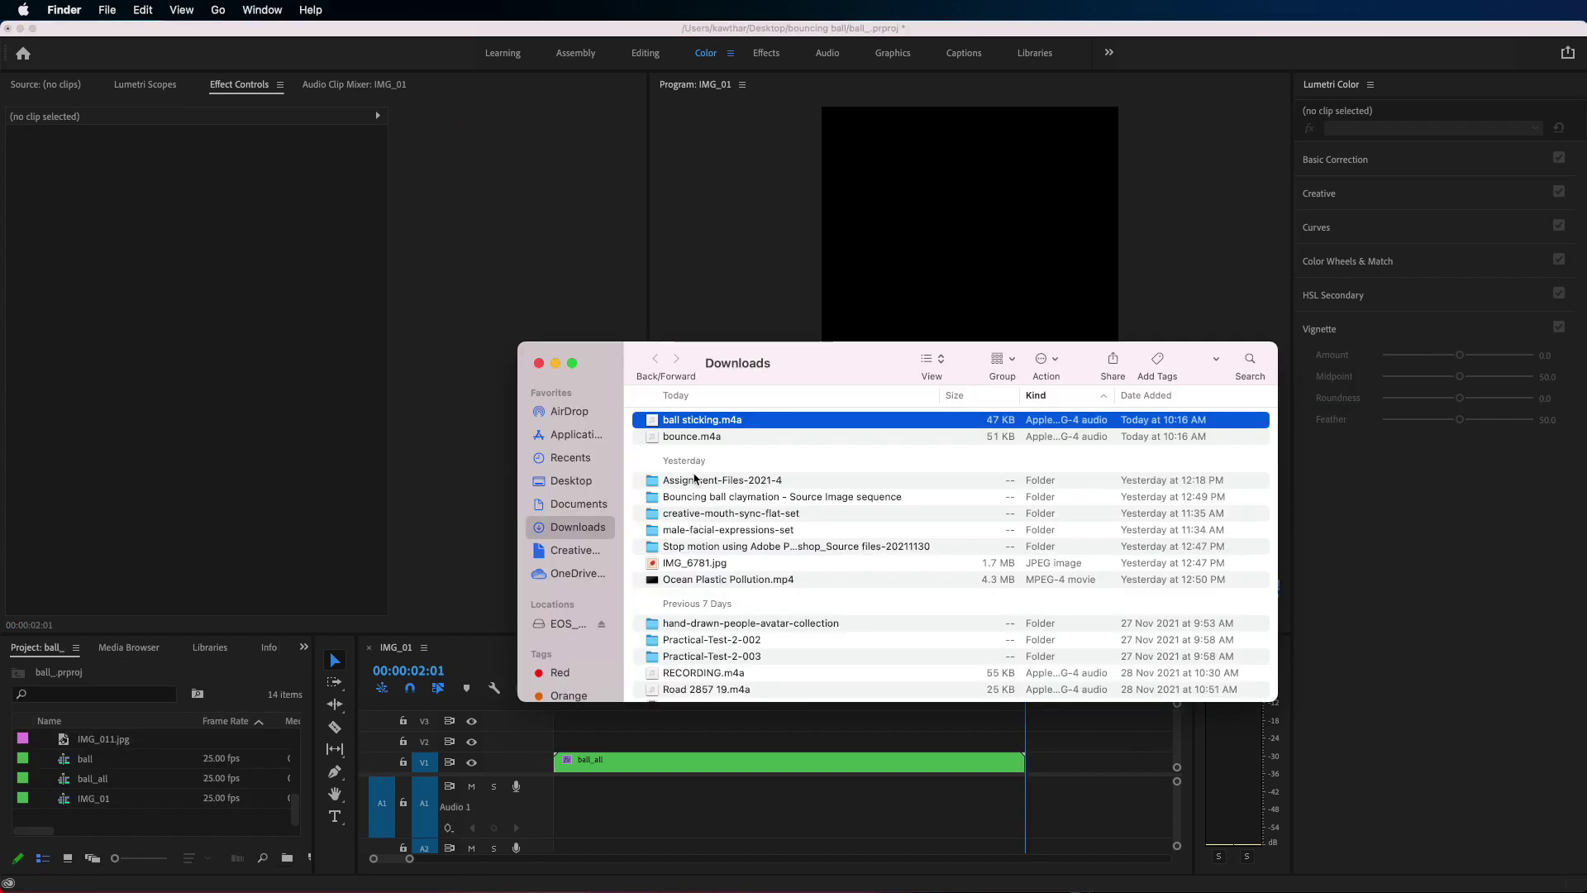
- Preview ball sticking.m4a in Finder and import it together with bounce.m4a into the Premiere Pro project
key("space")
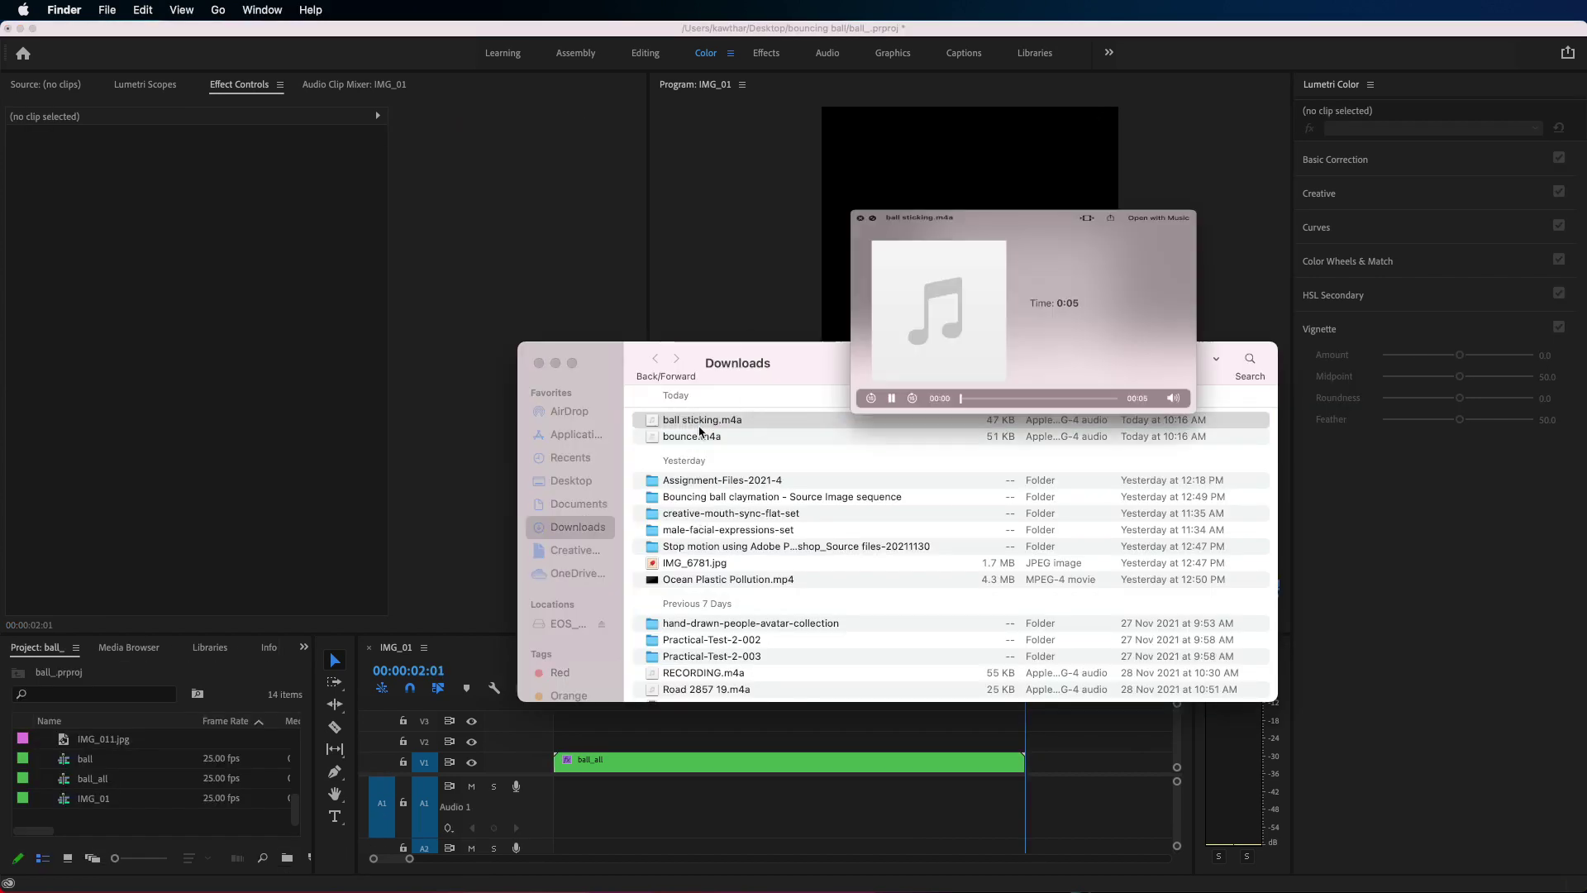
key("space")
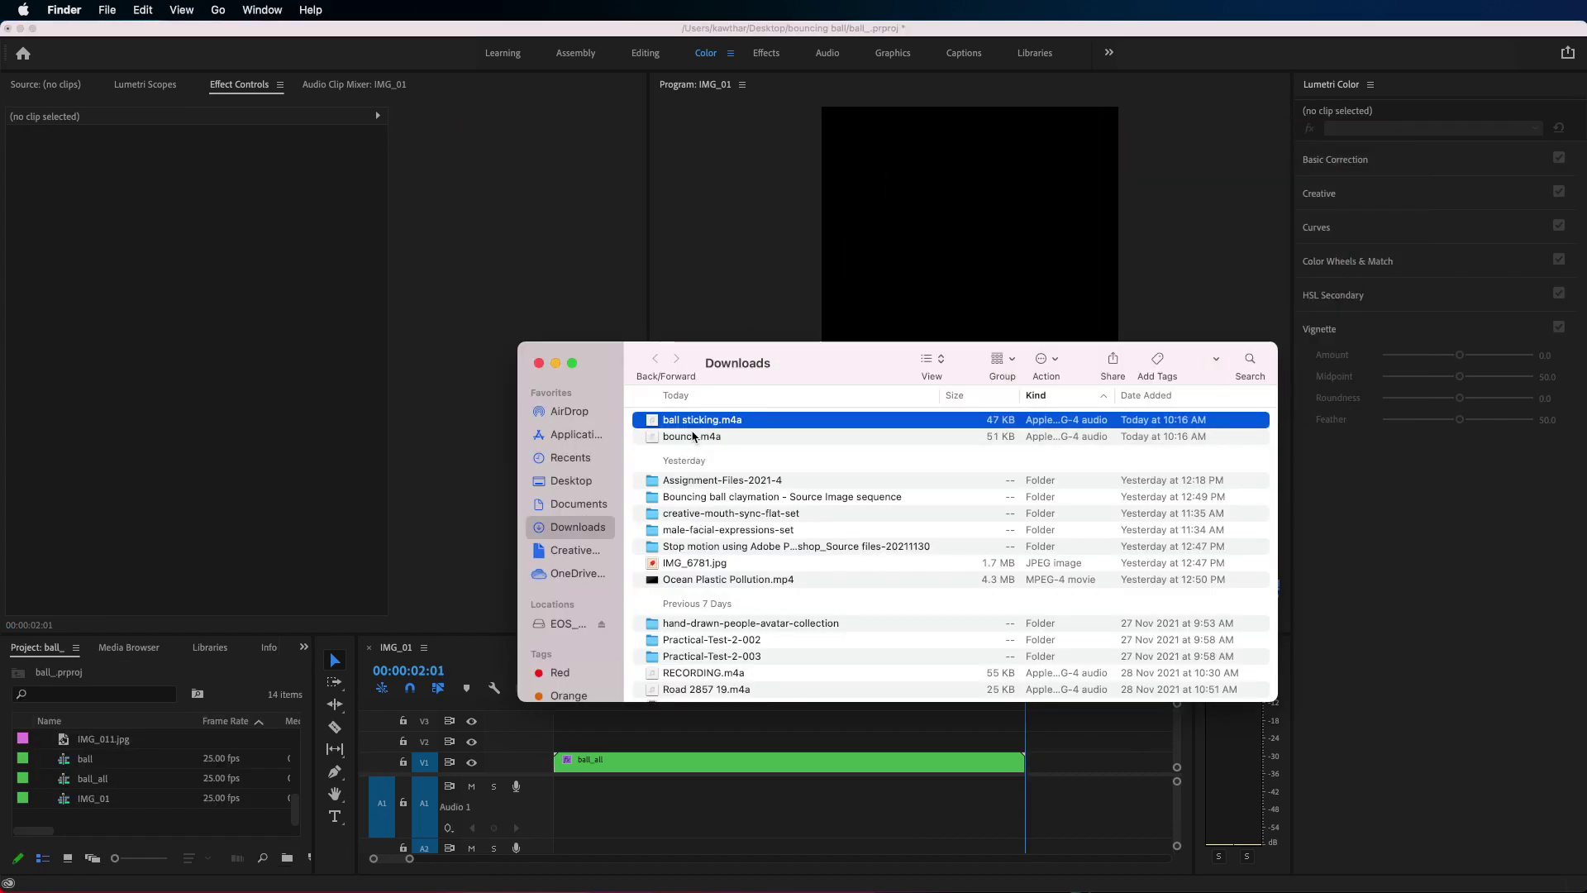
left_click(693, 437)
left_click(703, 420, "shift")
left_click_drag(704, 421, 89, 820)
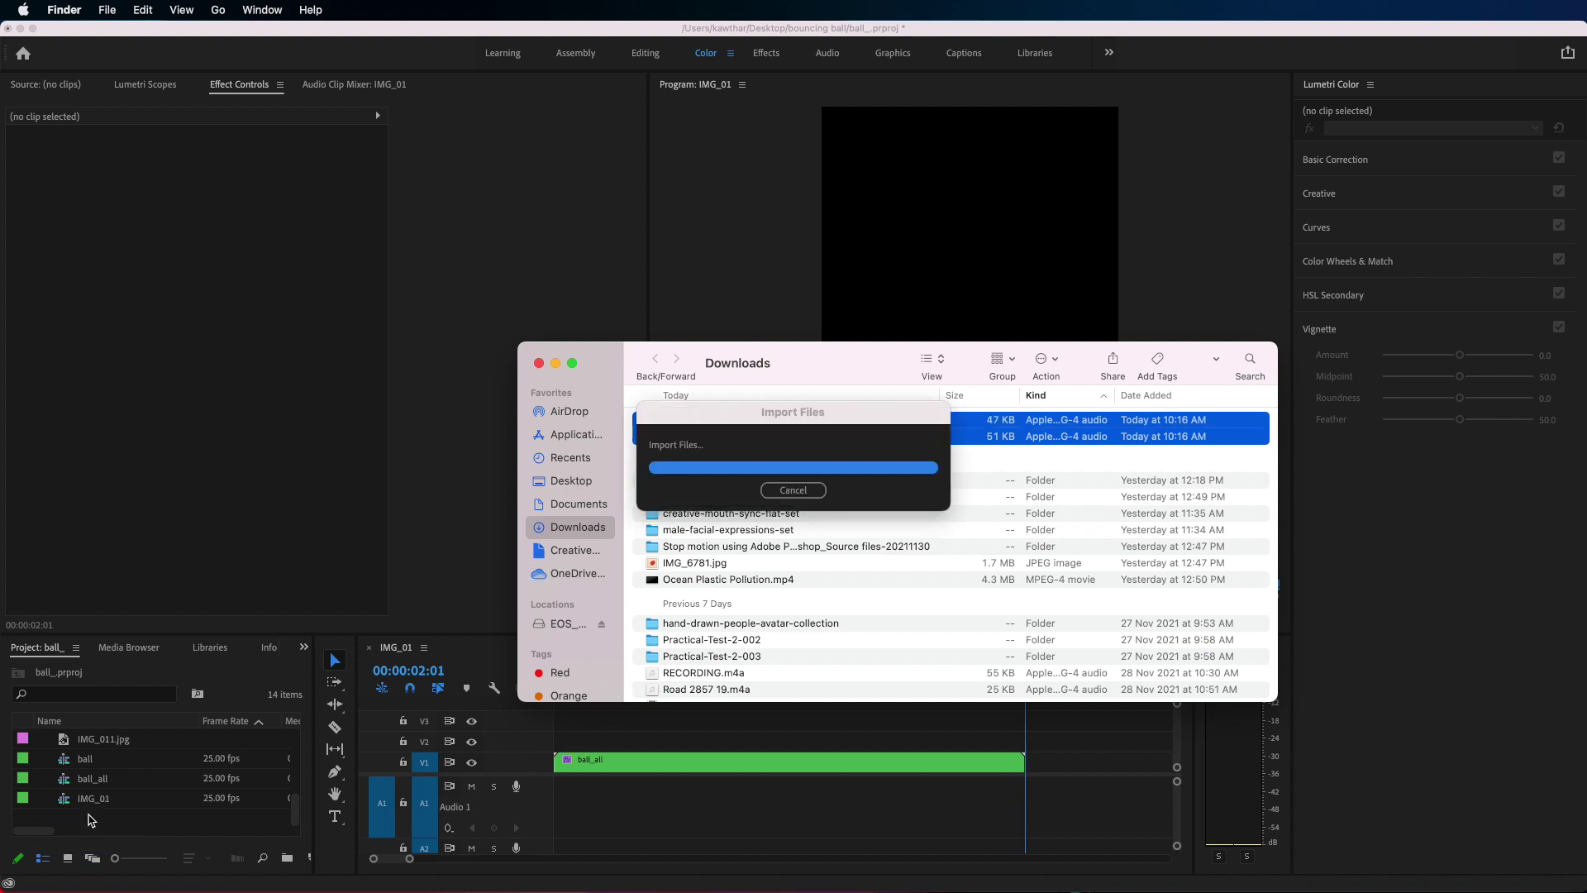
- Place bounce.m4a on audio track A1 beneath the ball_all clip
left_click(90, 818)
left_click(102, 782)
left_click(94, 816)
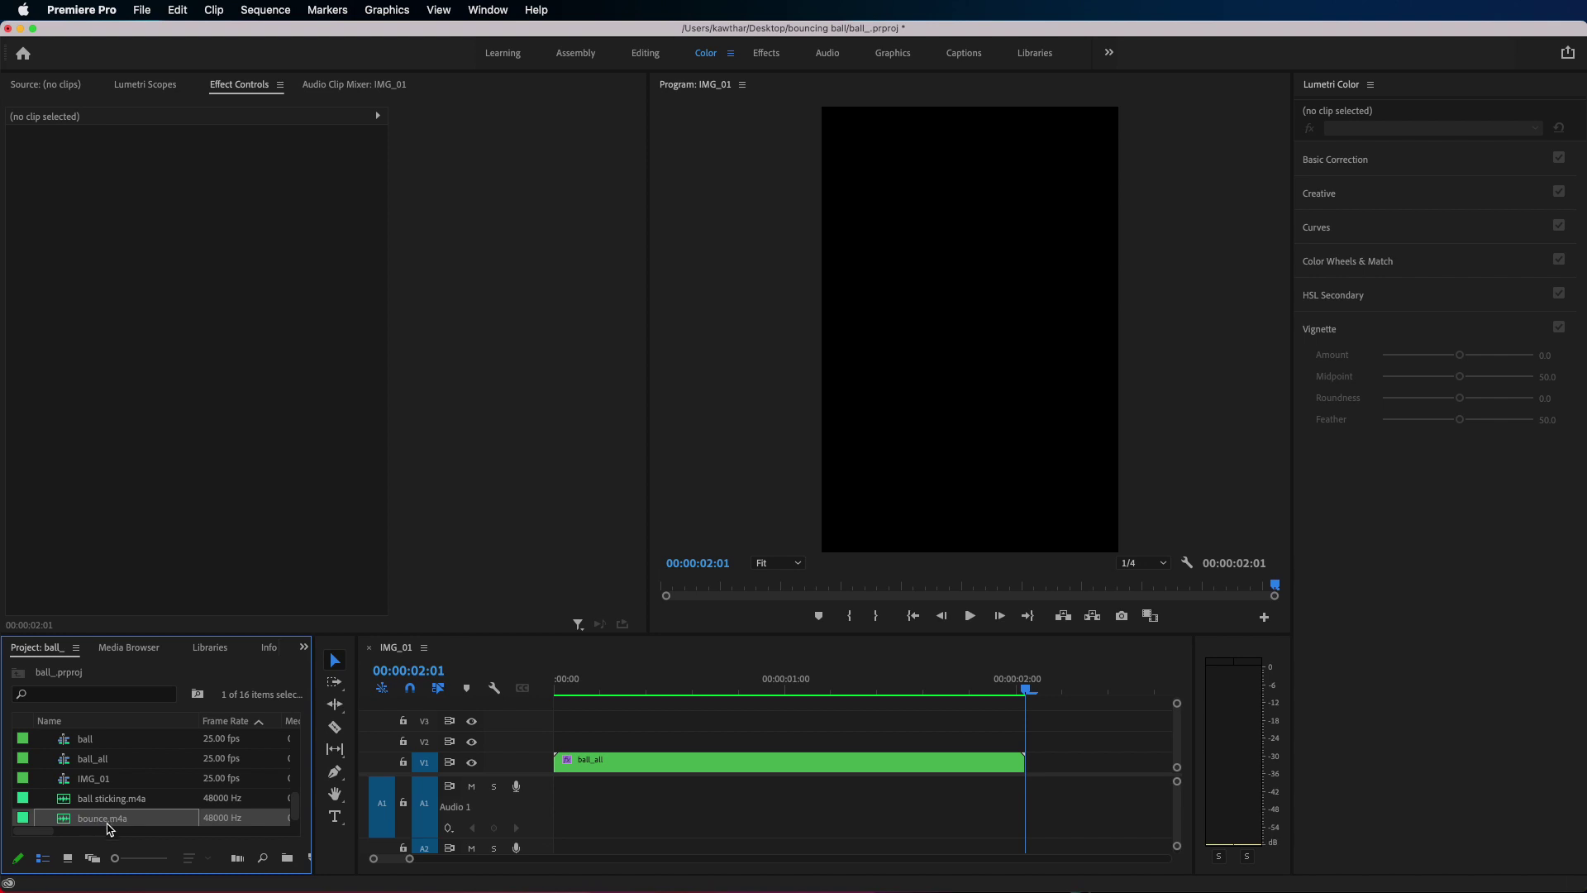
left_click_drag(335, 812, 719, 786)
left_click(868, 688)
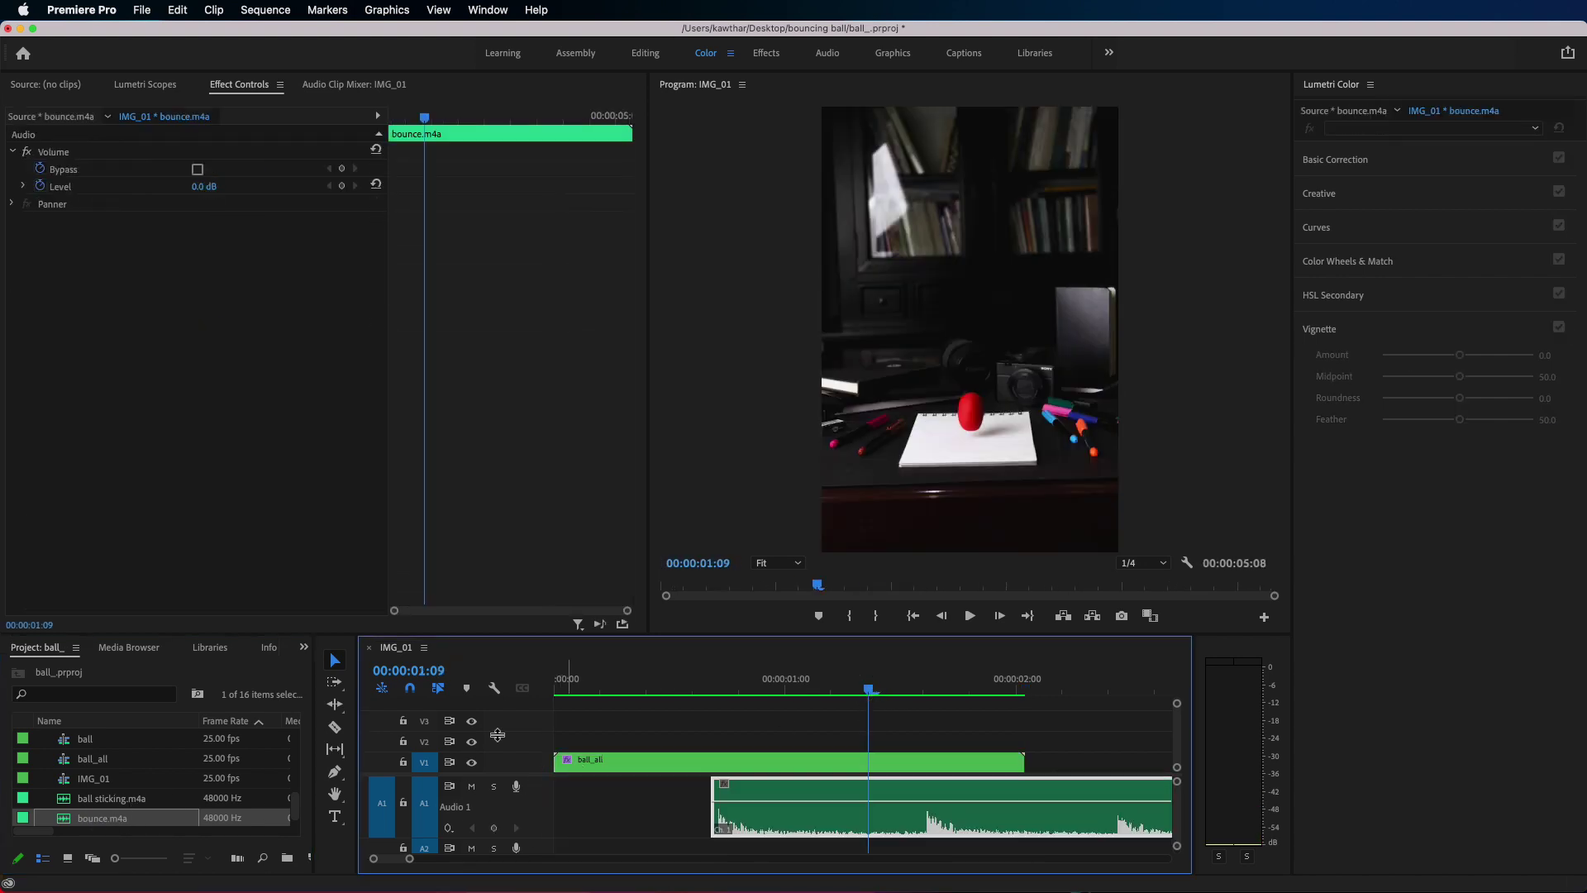
- Split bounce.m4a after its first bounce sound and delete the remainder
left_click(334, 726)
left_click(811, 800)
key("v")
left_click(837, 792)
key("Delete")
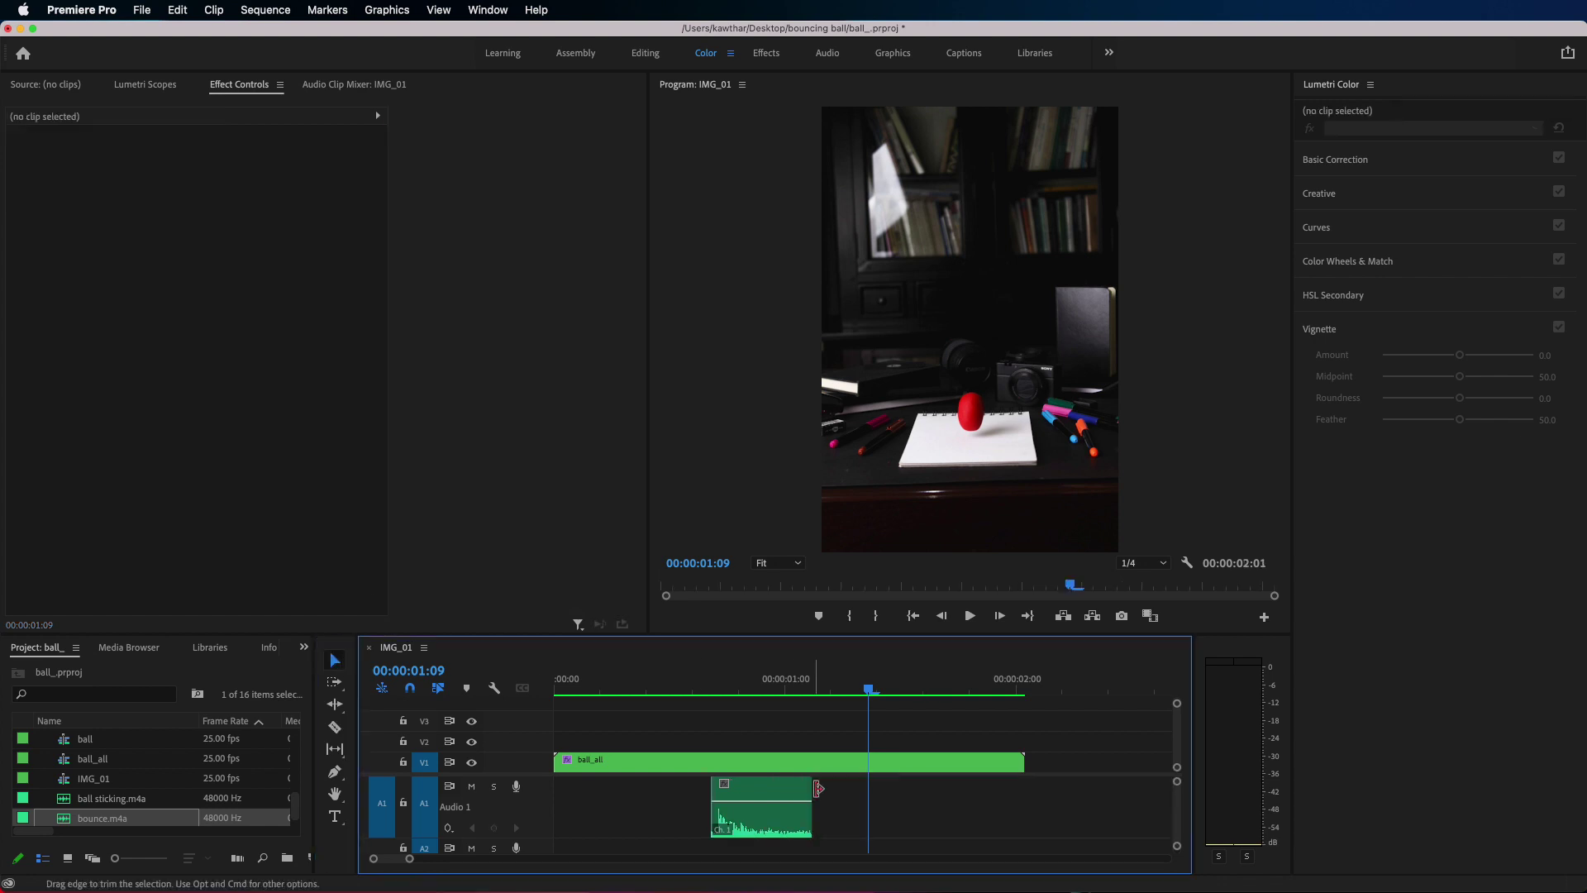
- Keyframe the bounce clip's volume to fade to -50.0 dB and move the clip to start at the ball's impact at 00:00:00:22
left_click(789, 787)
left_click(766, 677)
left_click(39, 186)
left_click_drag(579, 116, 612, 118)
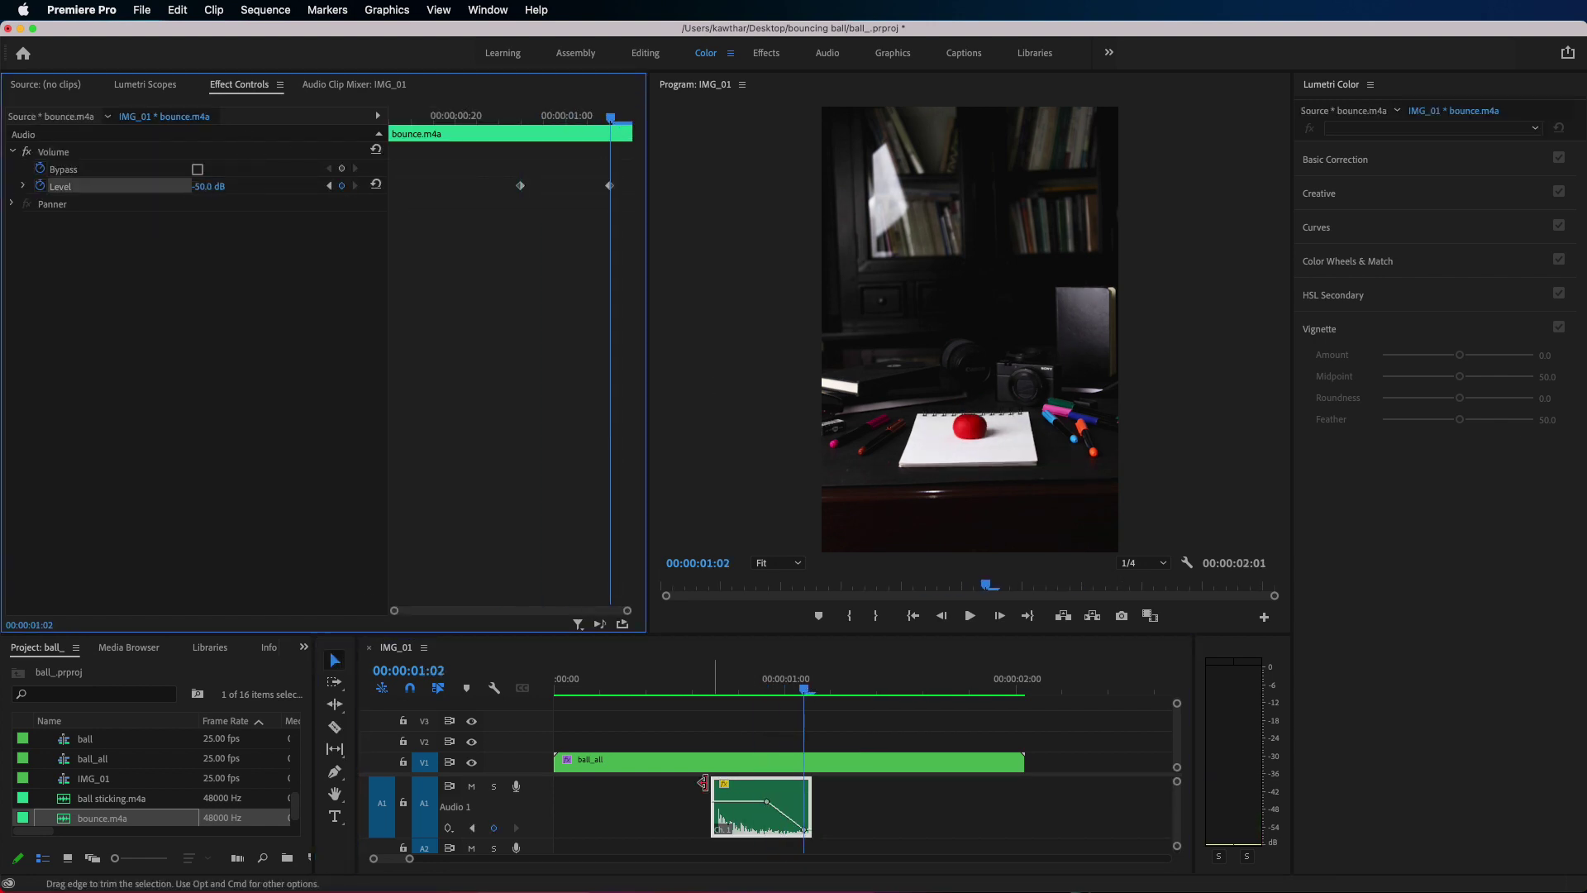
left_click_drag(727, 691, 766, 693)
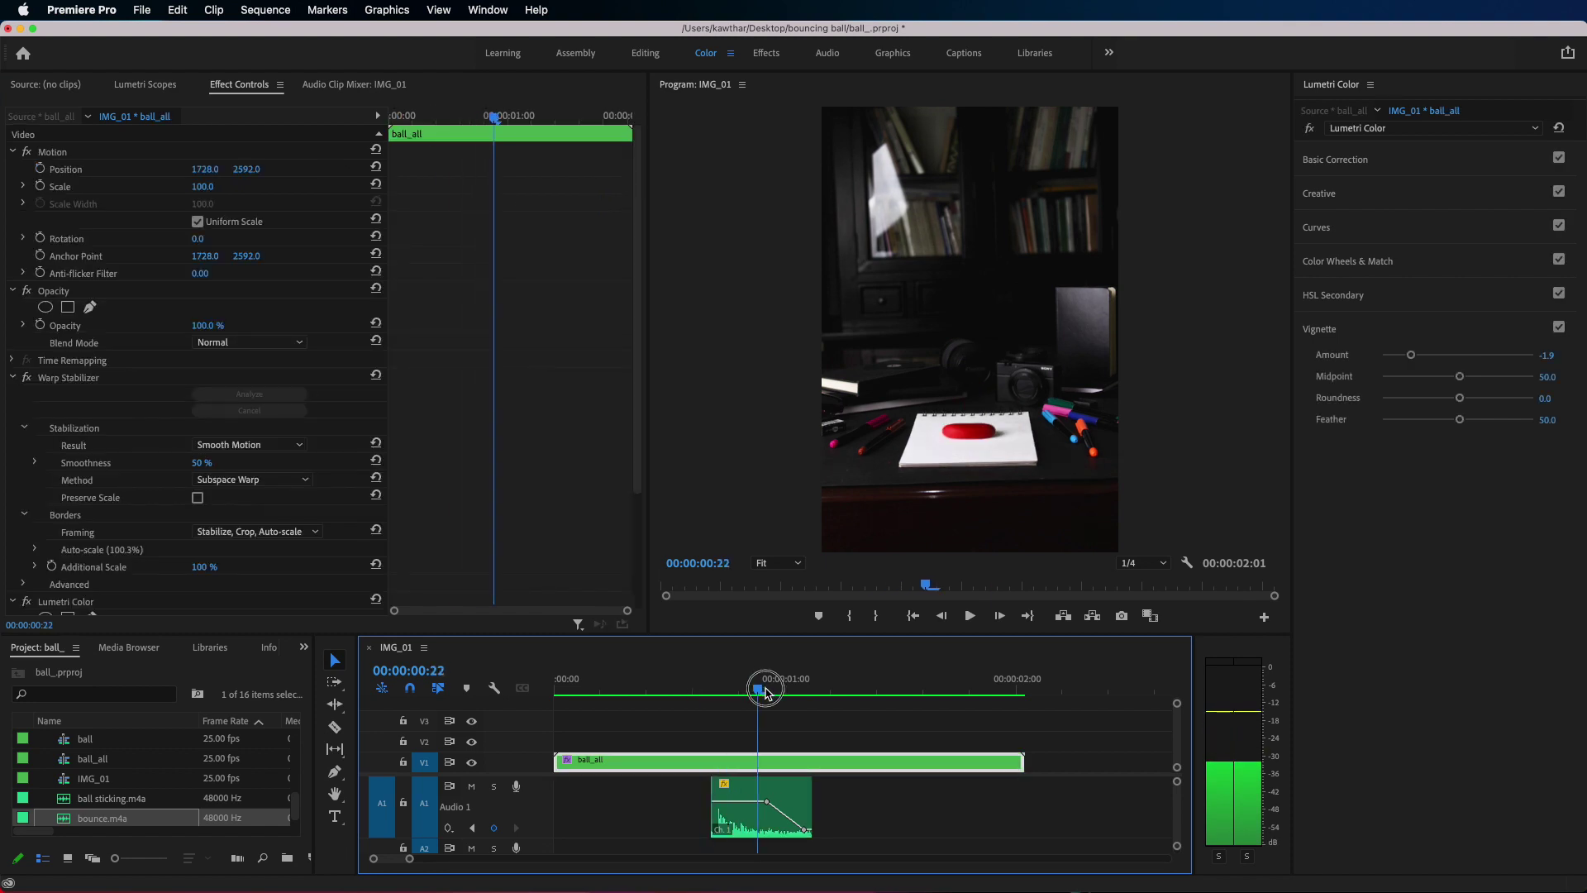
left_click_drag(773, 814, 820, 814)
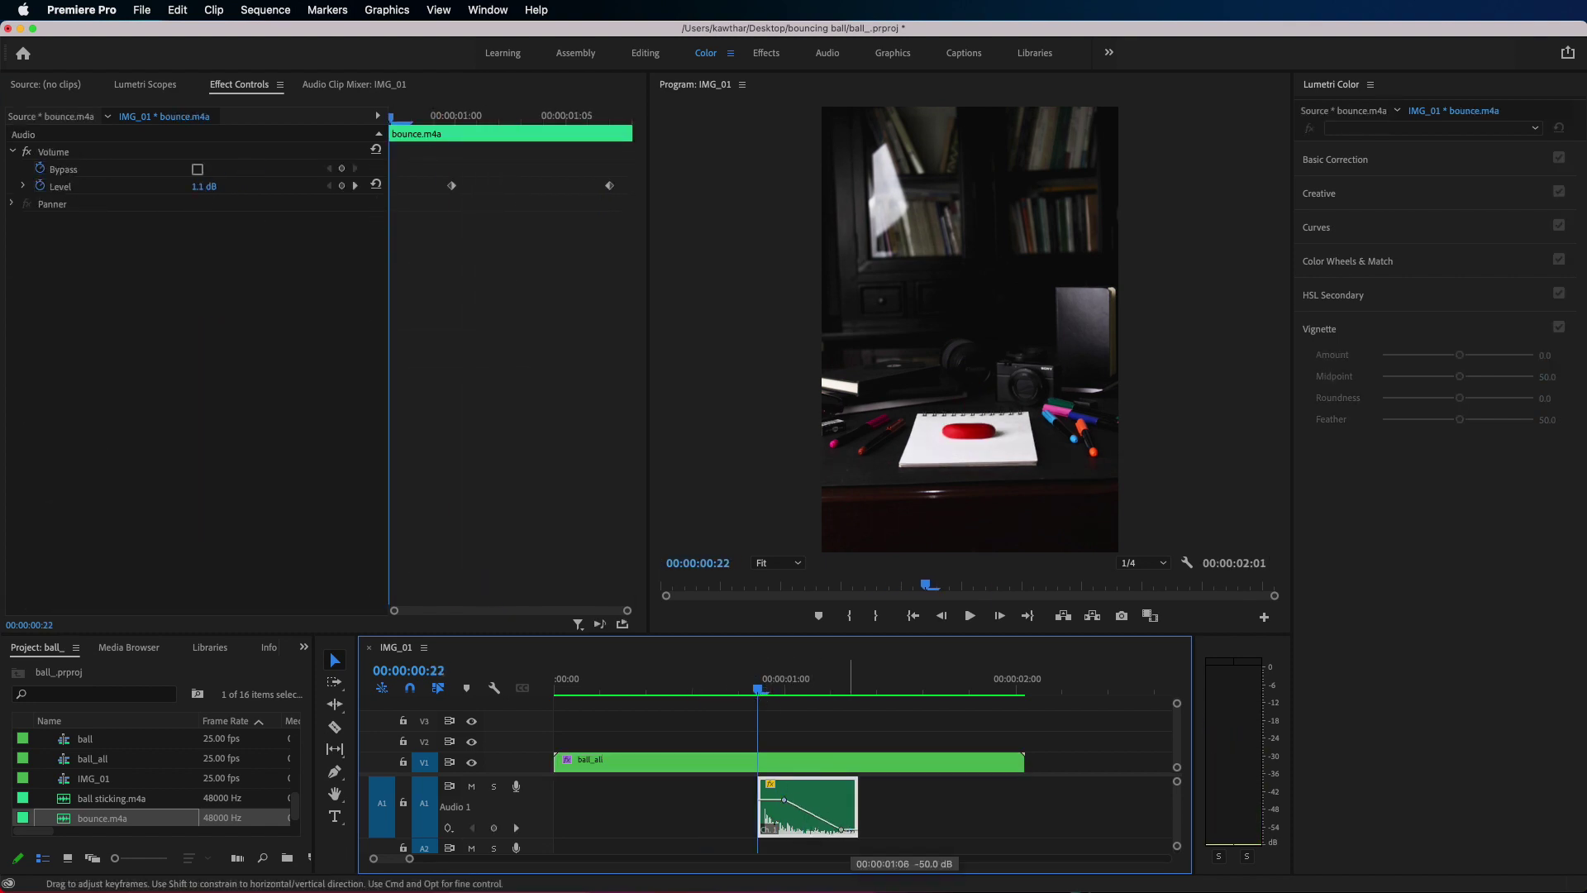
- Paste copies of ball_all end to end after the original on track V1
left_click(709, 682)
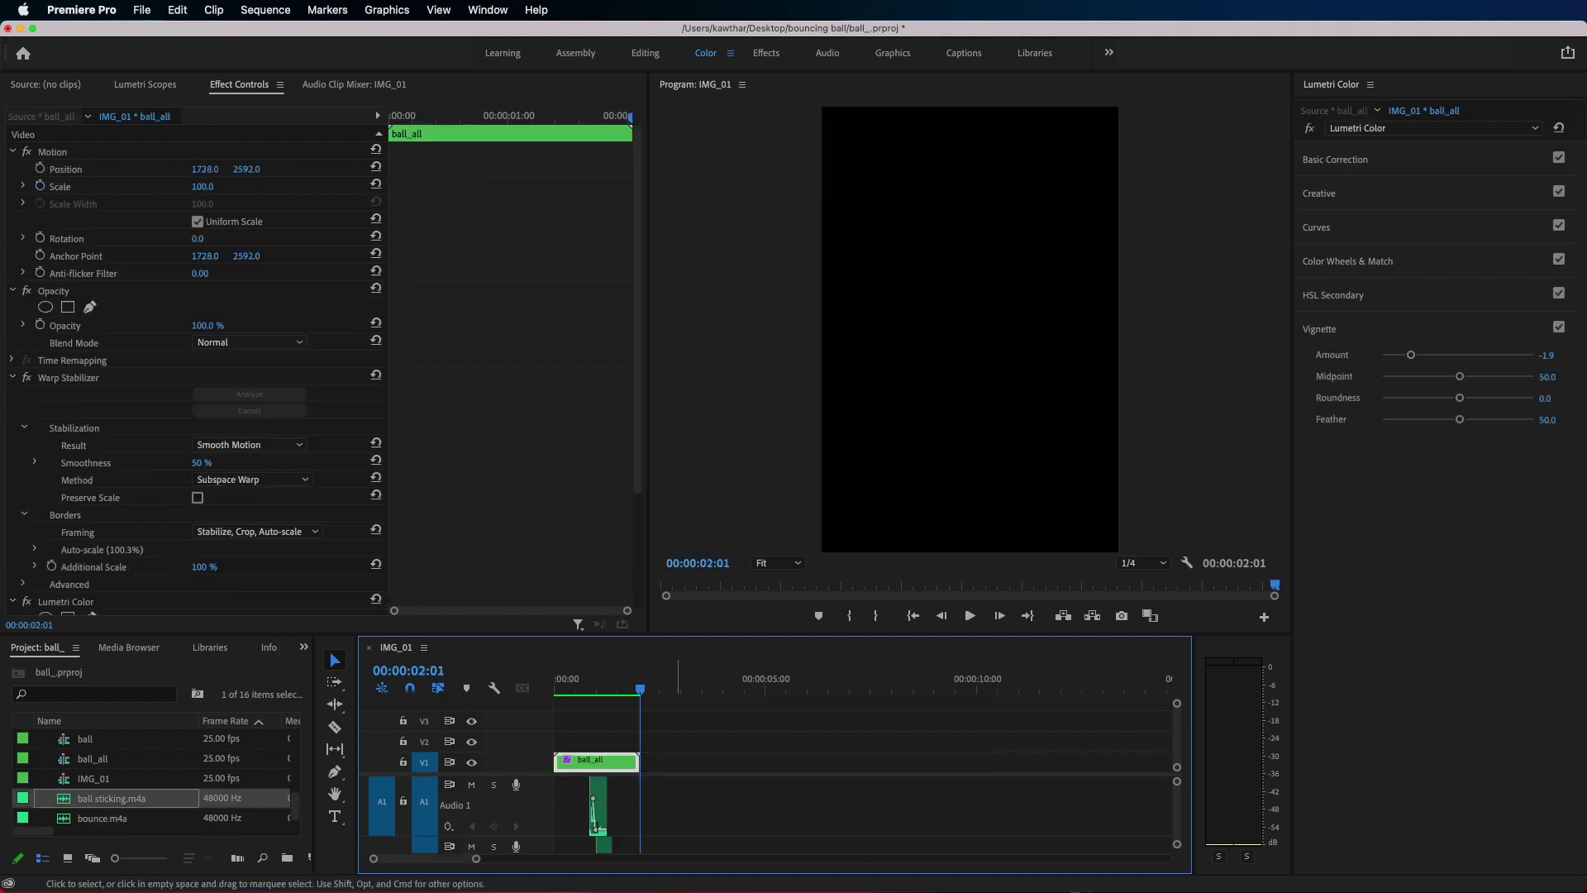
key("super+v")
key("super+v")
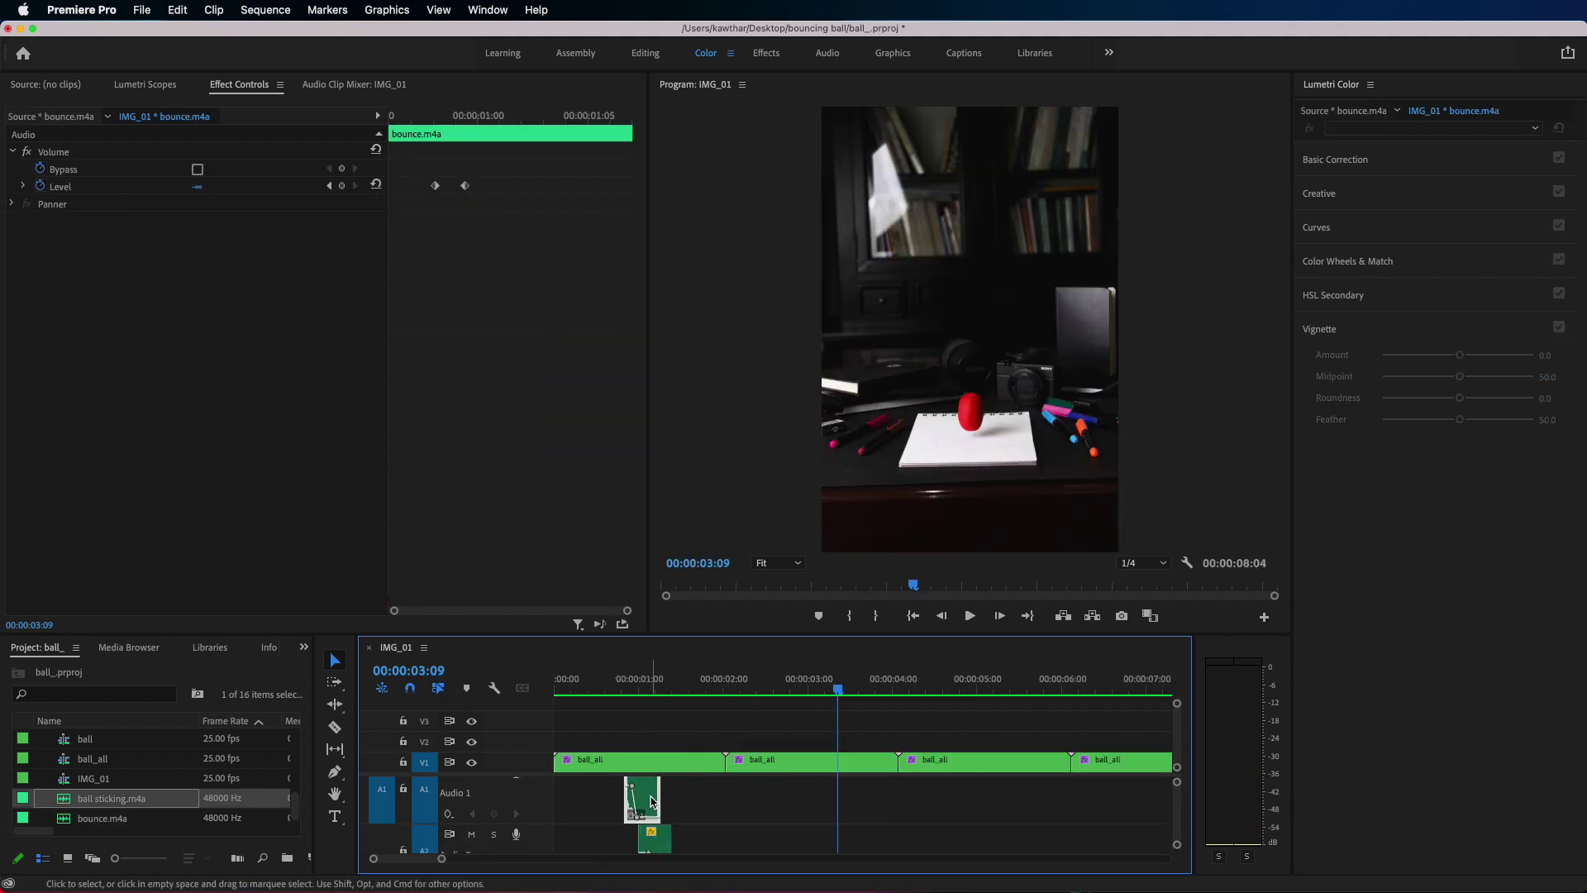
- Extend the end of the bounce clip to about 00:00:03:09, split it into segments and delete the unwanted part between bounces
left_click_drag(658, 799, 845, 797)
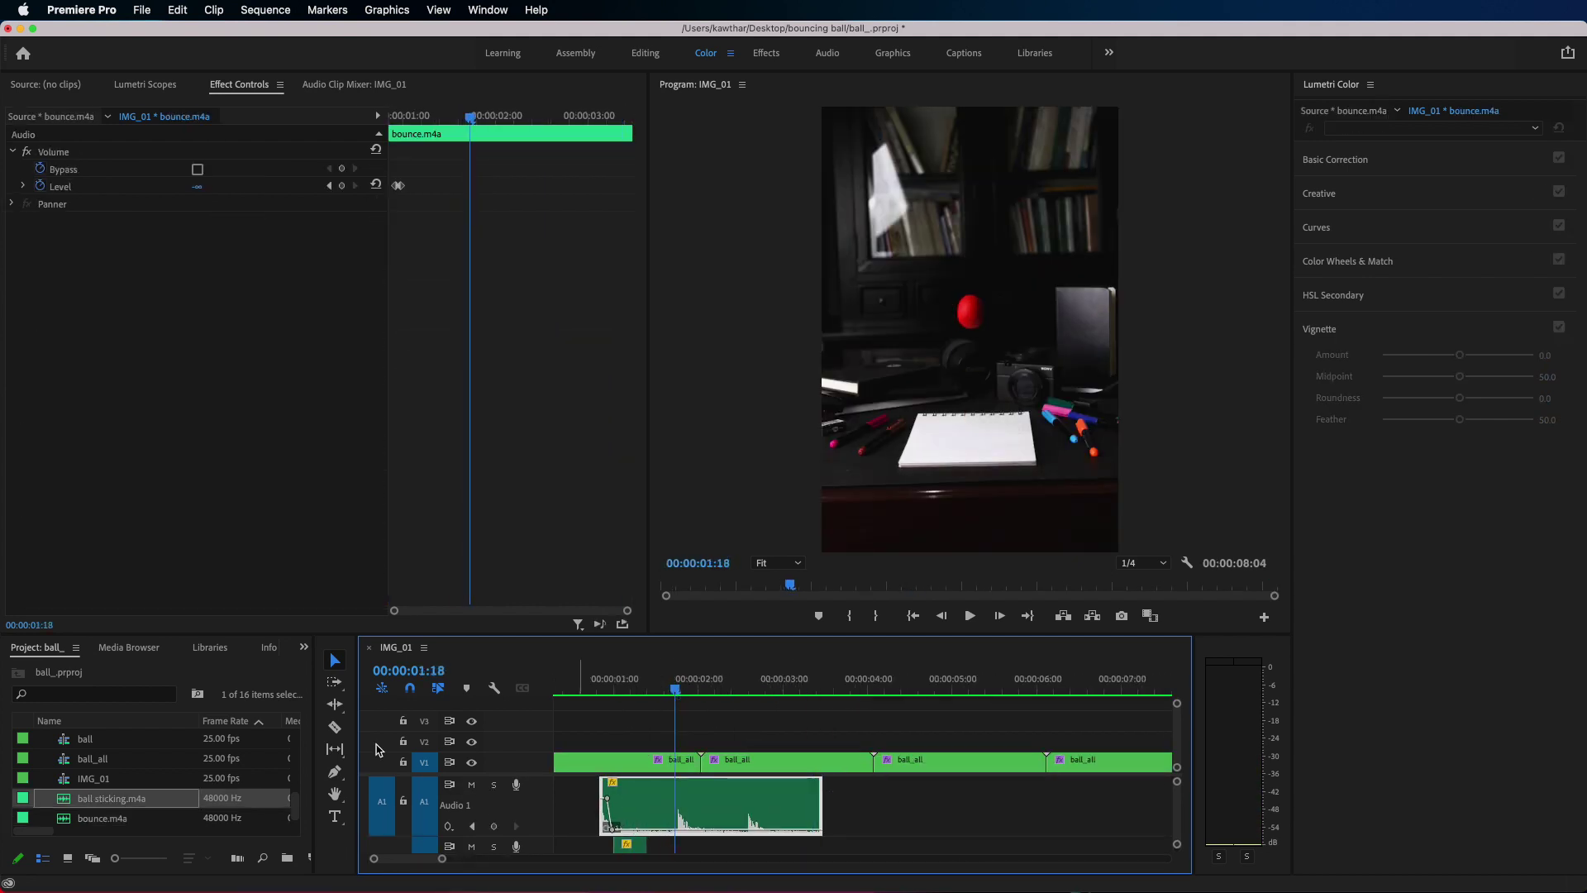
left_click(335, 727)
left_click(676, 800)
left_click(749, 798)
left_click(701, 800)
left_click(647, 805)
left_click(335, 660)
left_click(721, 801)
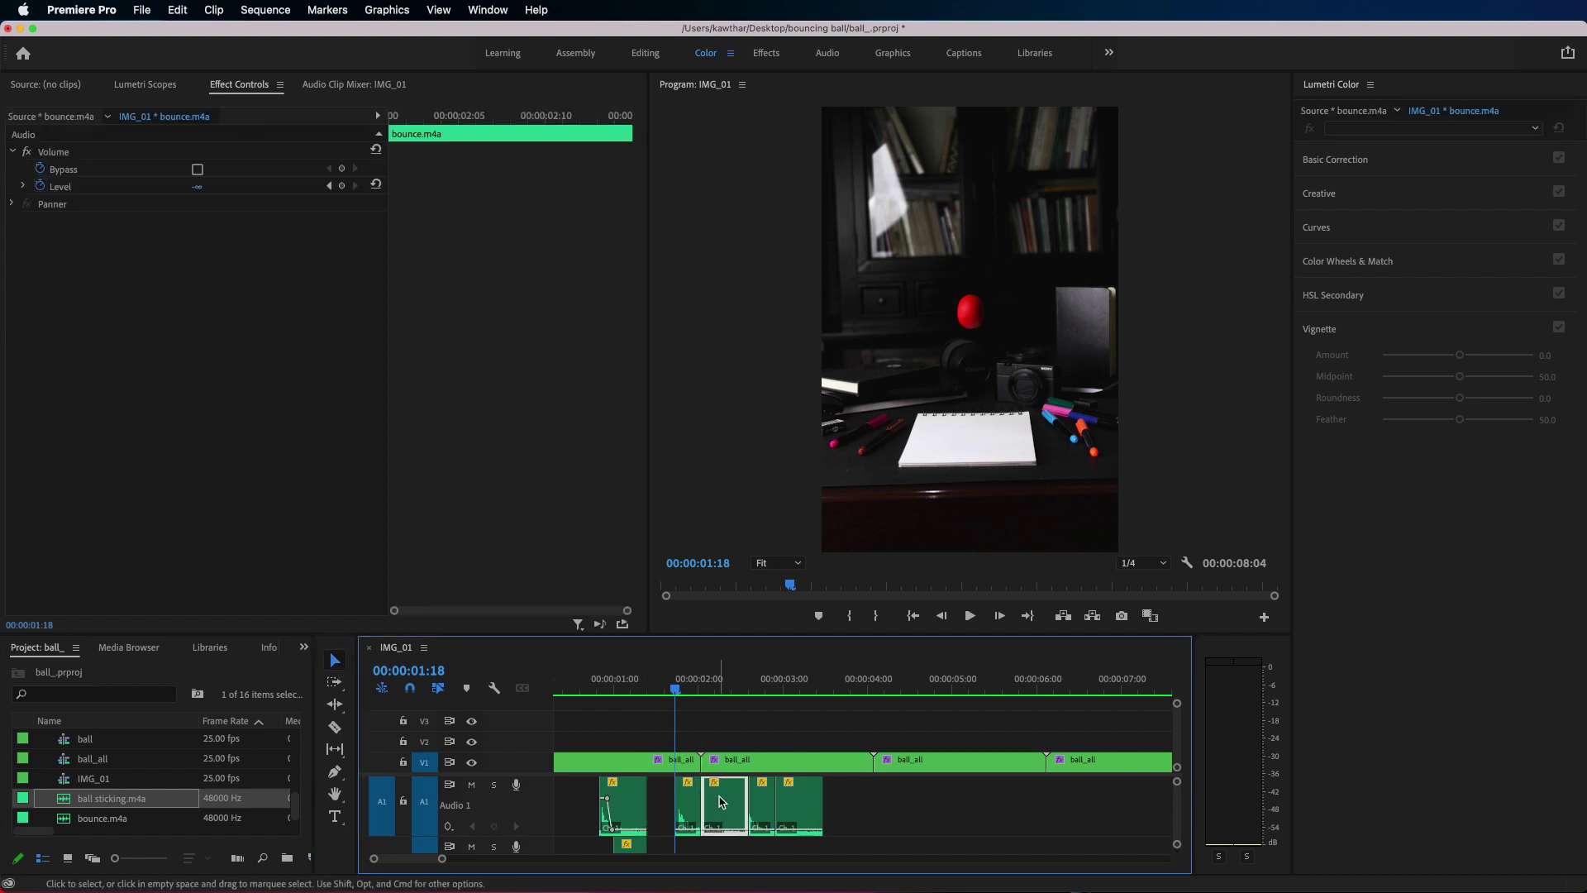
key("Delete")
- Add a volume keyframe to the second bounce segment and set its level to 0 dB at 00:00:01:20
left_click(668, 690)
left_click(340, 187)
left_click_drag(542, 118, 451, 118)
left_click(198, 187)
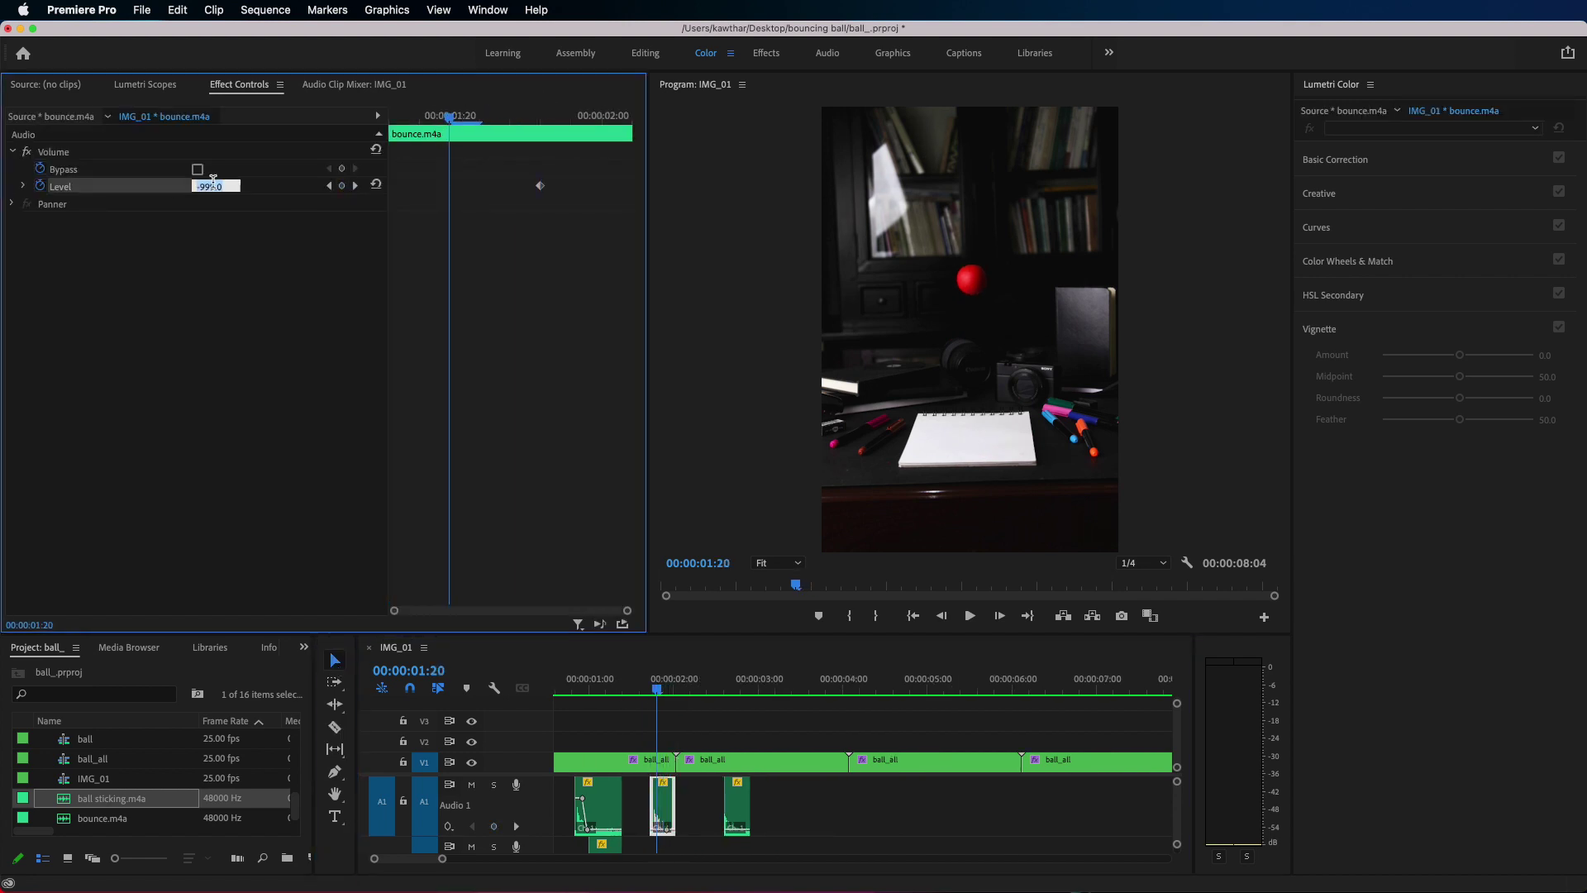
type("0")
key("Return")
- Keyframe the third bounce segment's volume from 0 dB down to -50 dB at 00:00:02:21
left_click_drag(659, 689, 746, 687)
left_click(738, 803)
left_click(197, 187)
type("0")
key("Return")
left_click(203, 187)
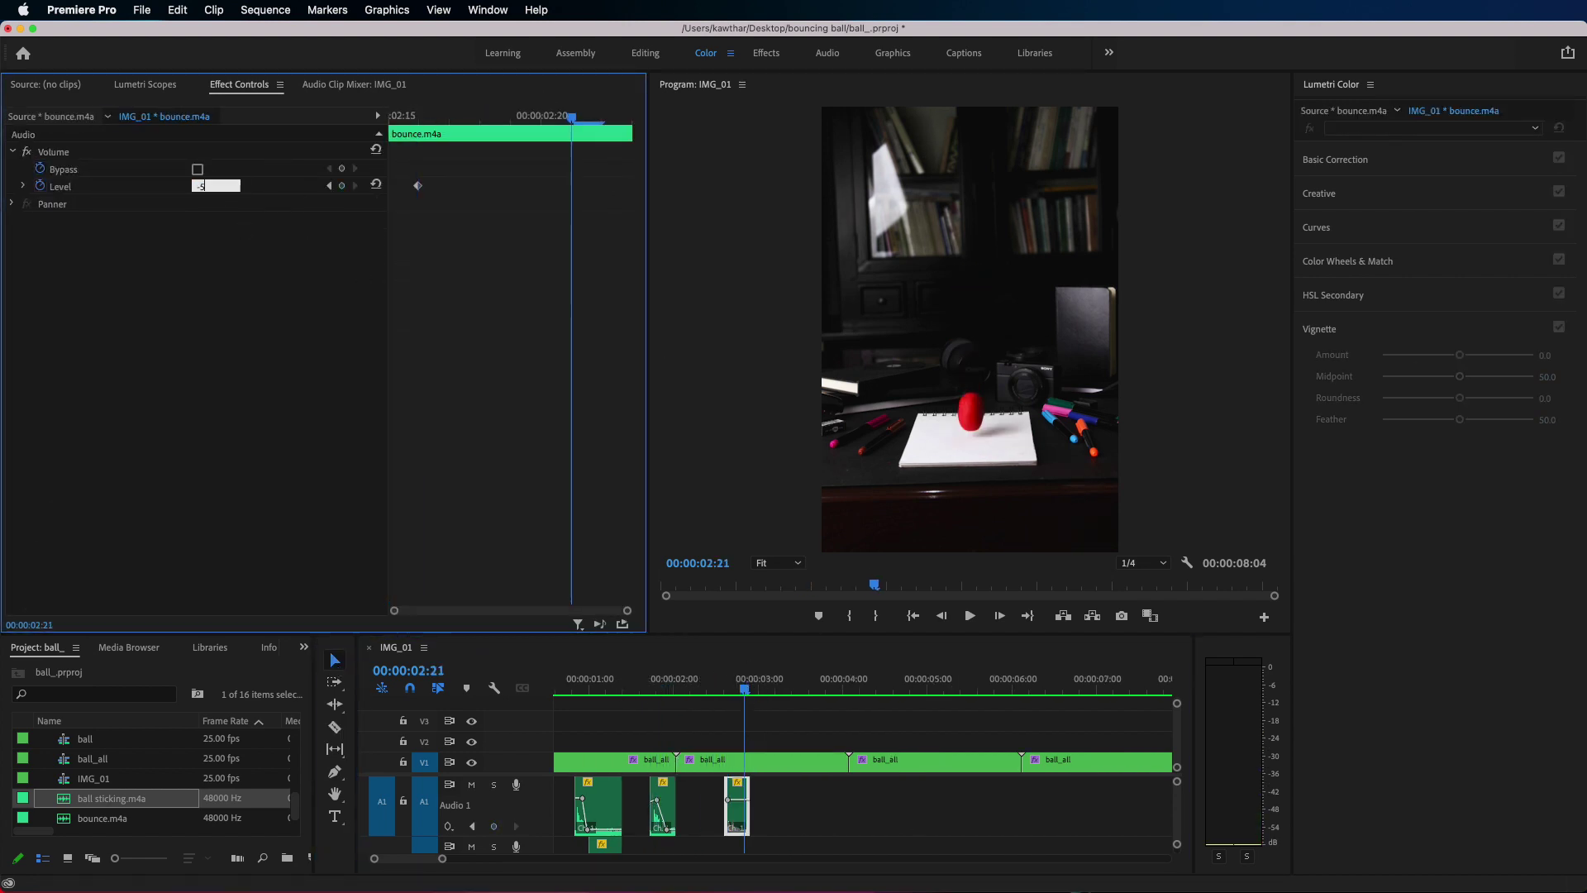
type("-50")
key("Return")
- Align the bounce segments on A1 with the ball's impacts in the second and third ball_all clips
left_click_drag(728, 799, 738, 799)
left_click_drag(758, 687, 742, 687)
left_click_drag(734, 813, 925, 795)
left_click(918, 686)
left_click_drag(927, 798, 939, 800)
- Delete the fourth ball_all clip and play the sequence from the start
left_click(1054, 762)
key("Delete")
key("Home")
key("space")
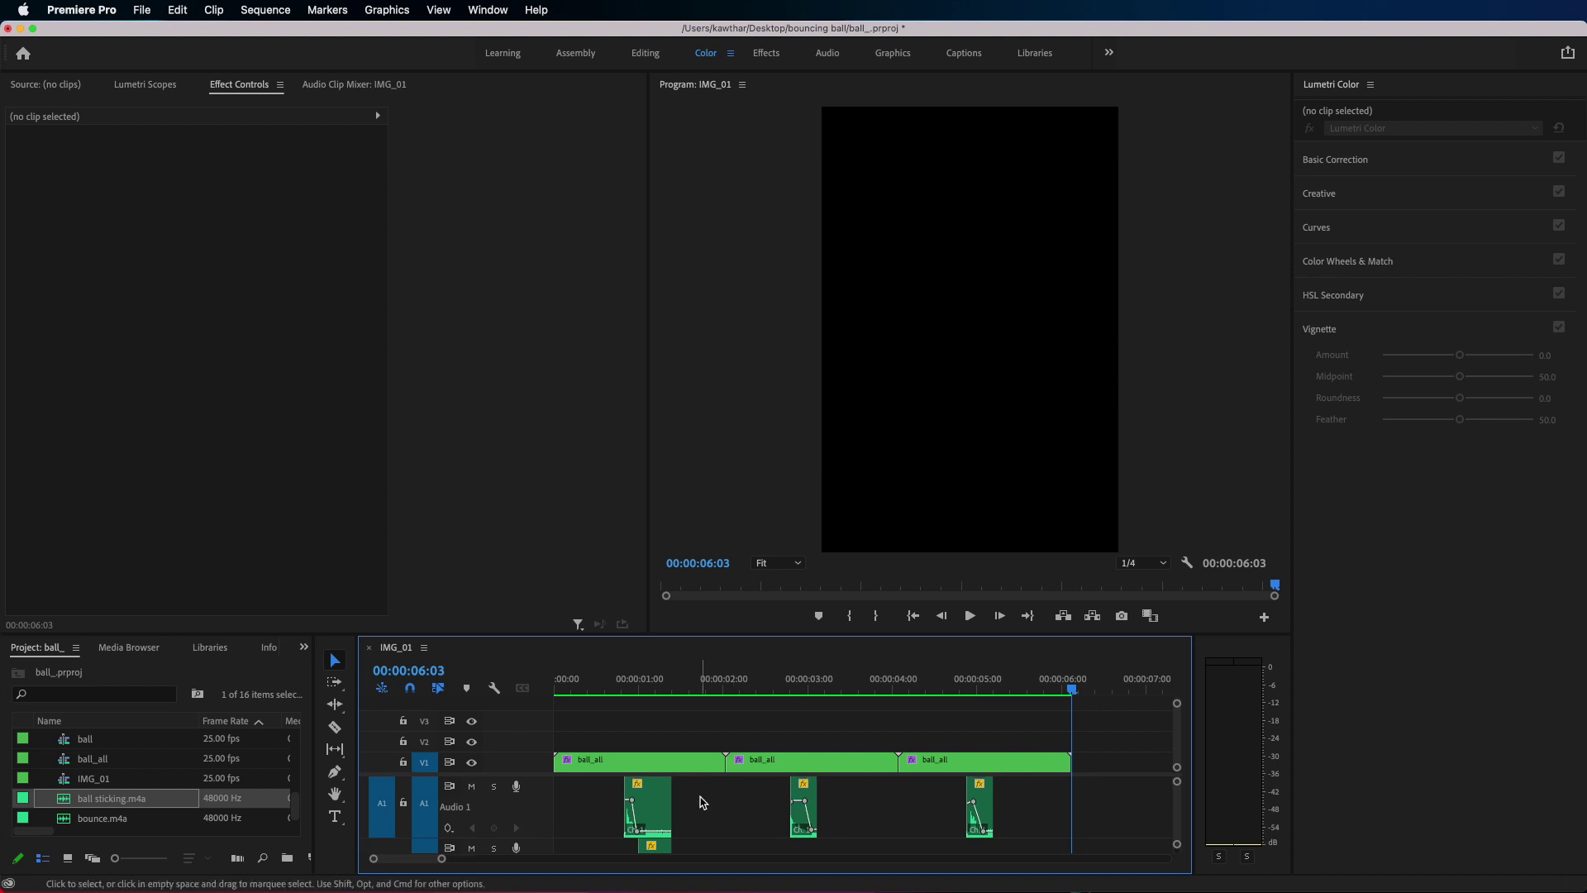
- Extend the ball sticking clip on A2 to reach the third bounce, split it into segments and delete an unwanted middle part
scroll(702, 800, "down", 3)
left_click(707, 688)
left_click_drag(671, 807, 996, 818)
left_click(335, 728)
left_click(706, 808)
left_click(743, 809)
left_click(781, 808)
left_click(335, 661)
left_click(762, 809)
key("Delete")
- Move the middle ball sticking segment under the second bounce and set the second and third segments' volume level to 0.0 dB
left_click_drag(725, 818, 809, 818)
left_click(804, 686)
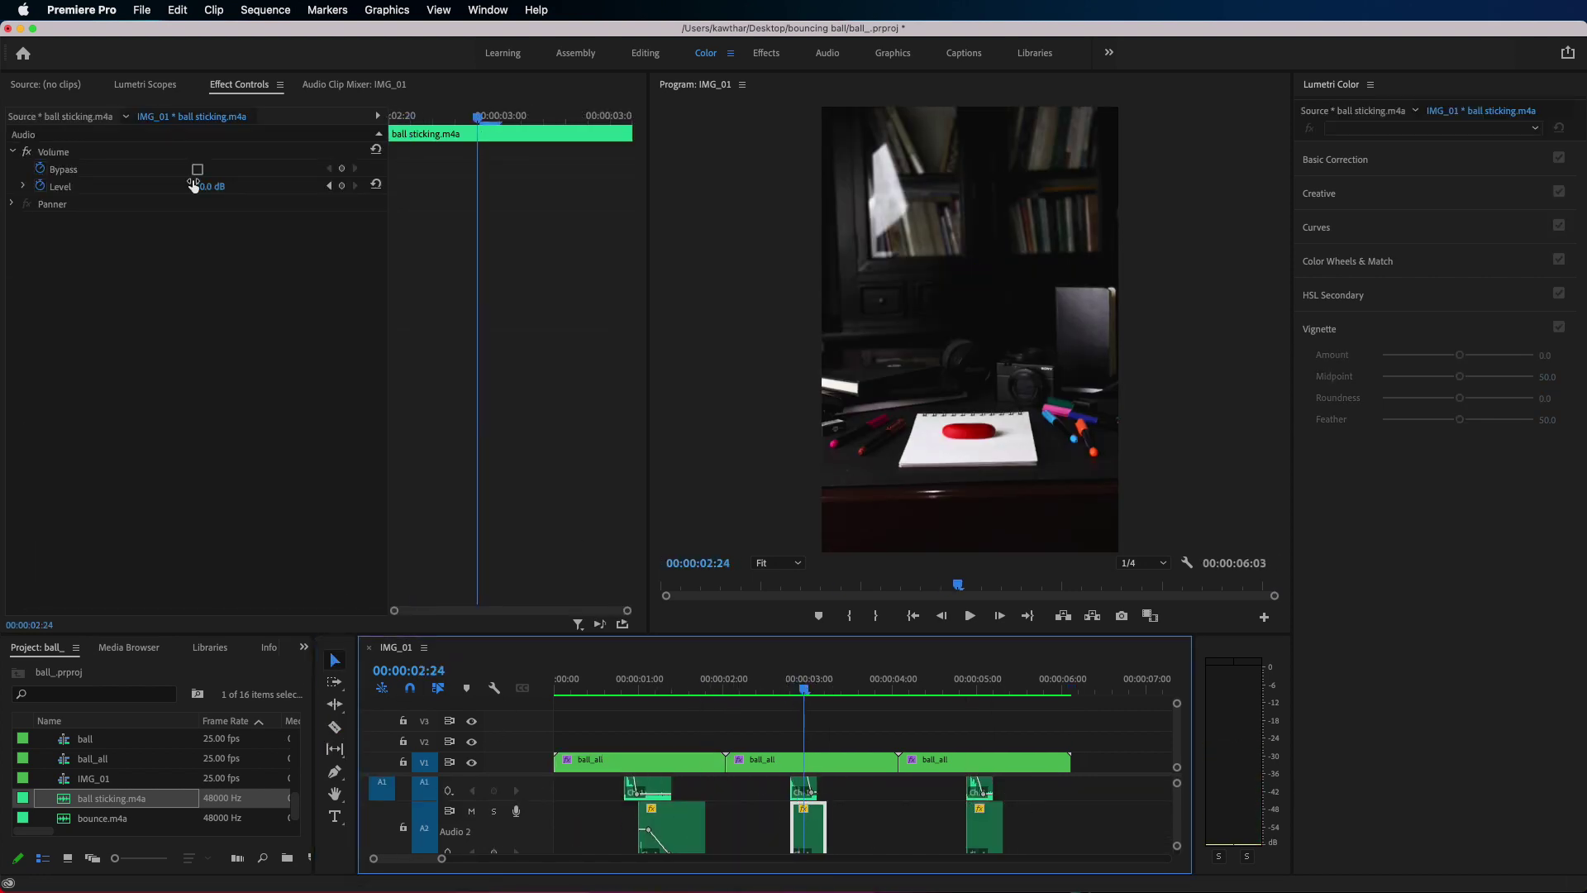
left_click(207, 187)
type("0")
key("Return")
left_click(973, 688)
left_click(988, 822)
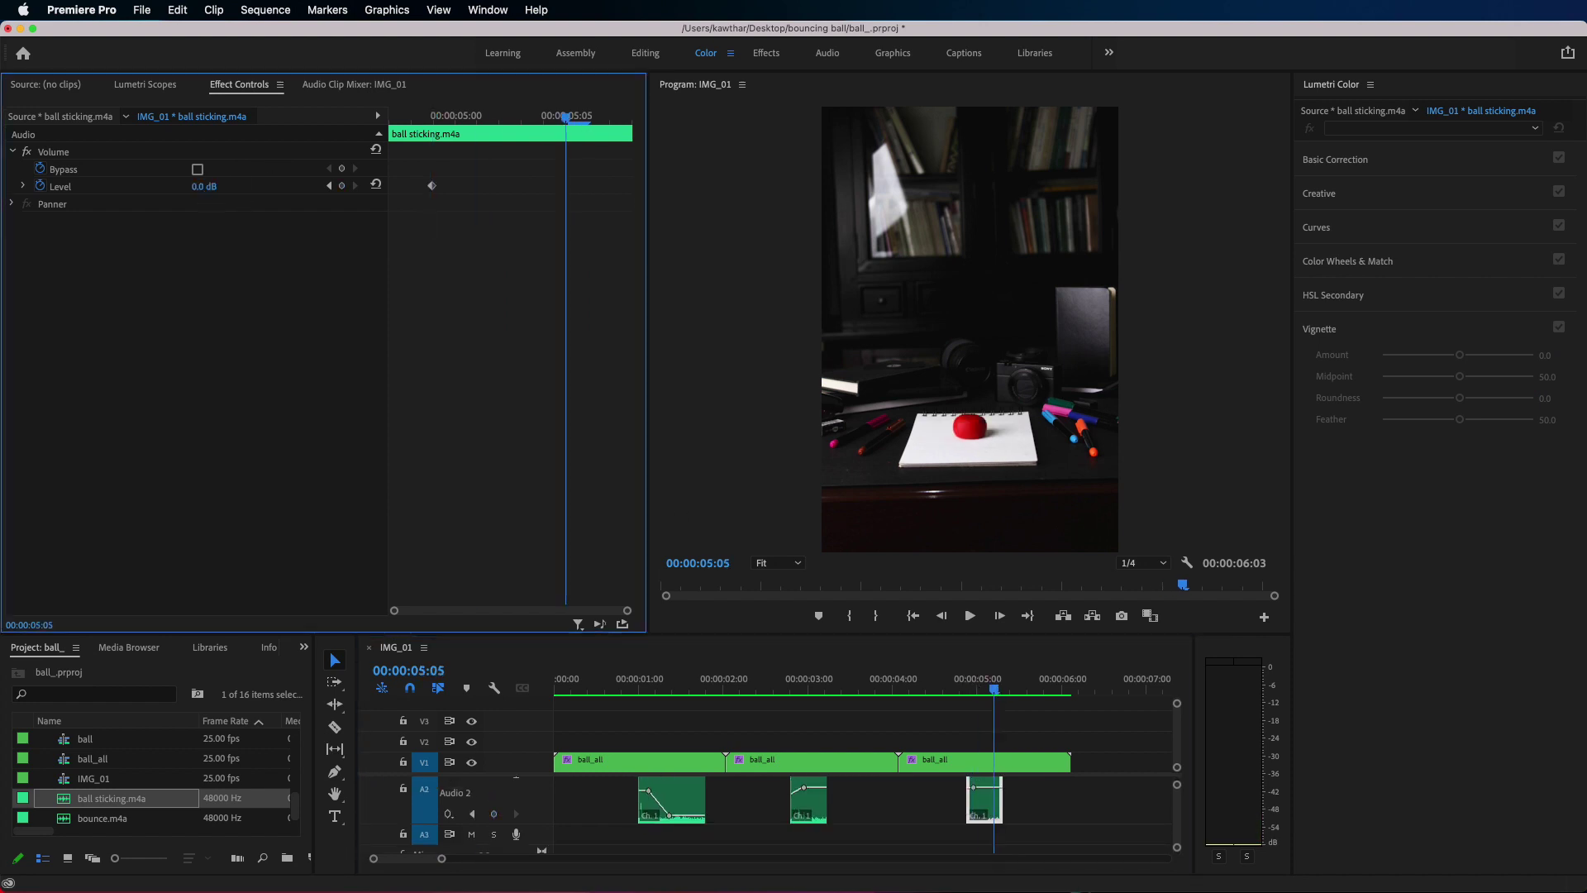
- Play the sequence from the start to check the sound effects against the bounces
left_click(810, 759)
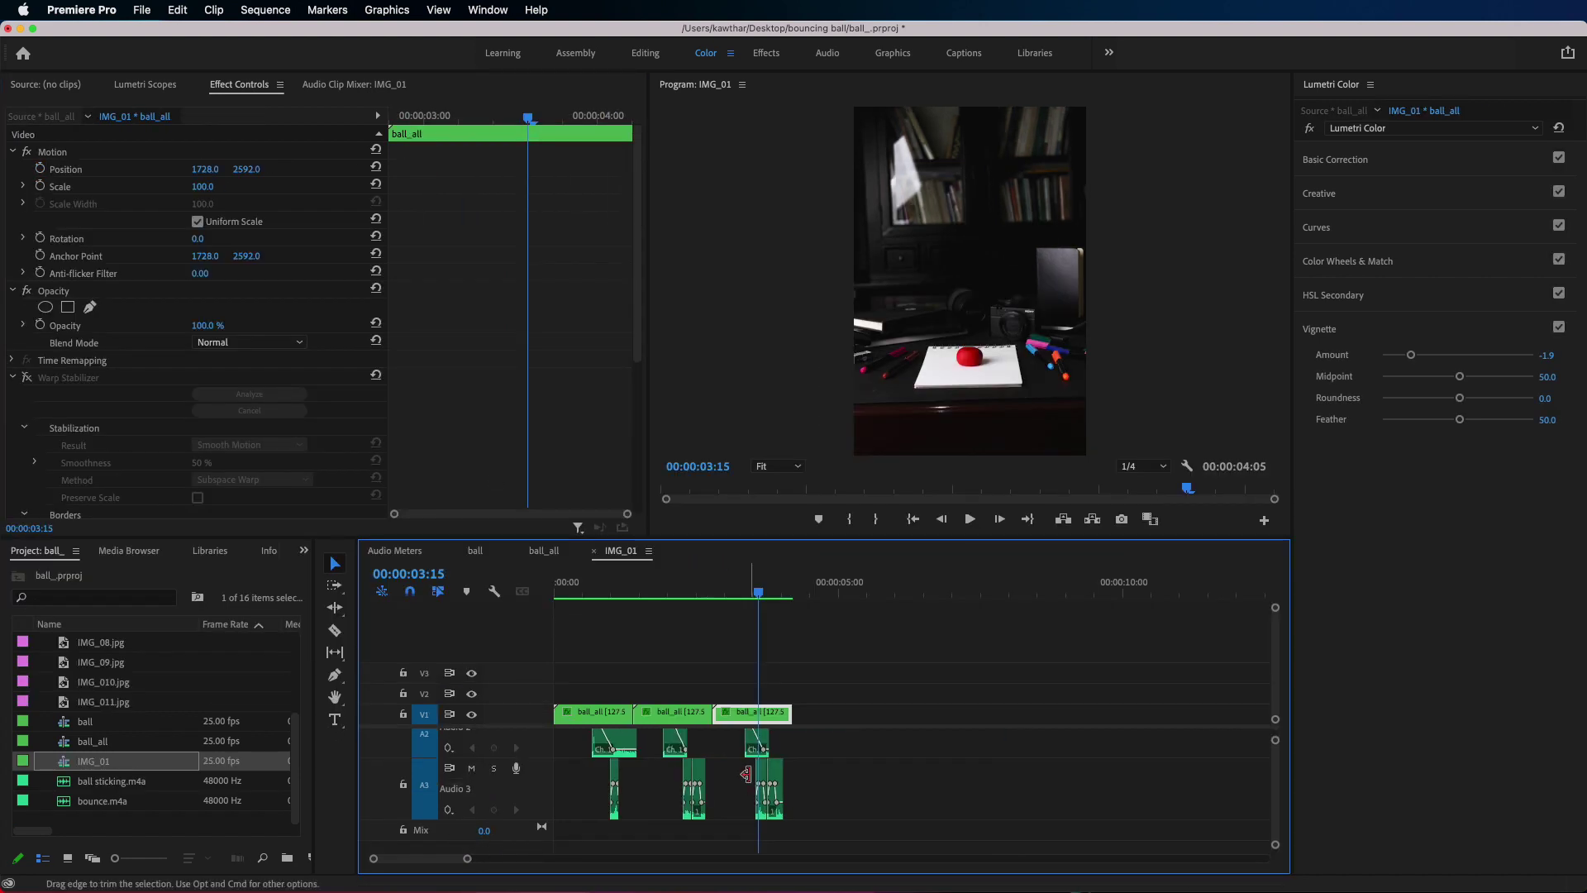
key("Home")
key("space")
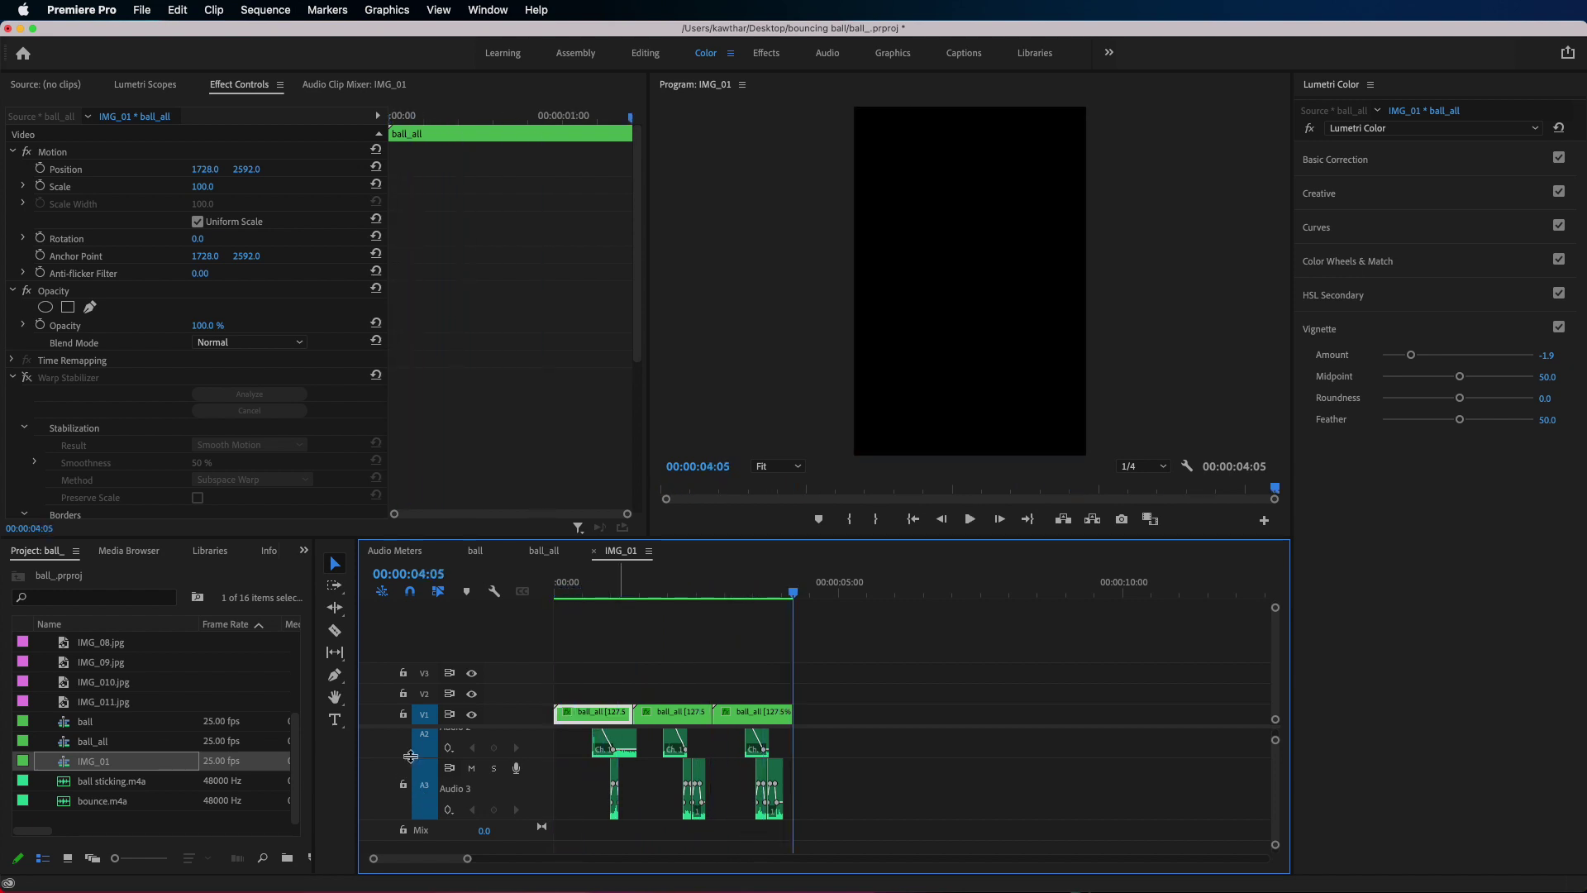
- Export the IMG_01 sequence as an H.264 video named with sfx_ in the bouncing ball project's render folder
left_click(143, 10)
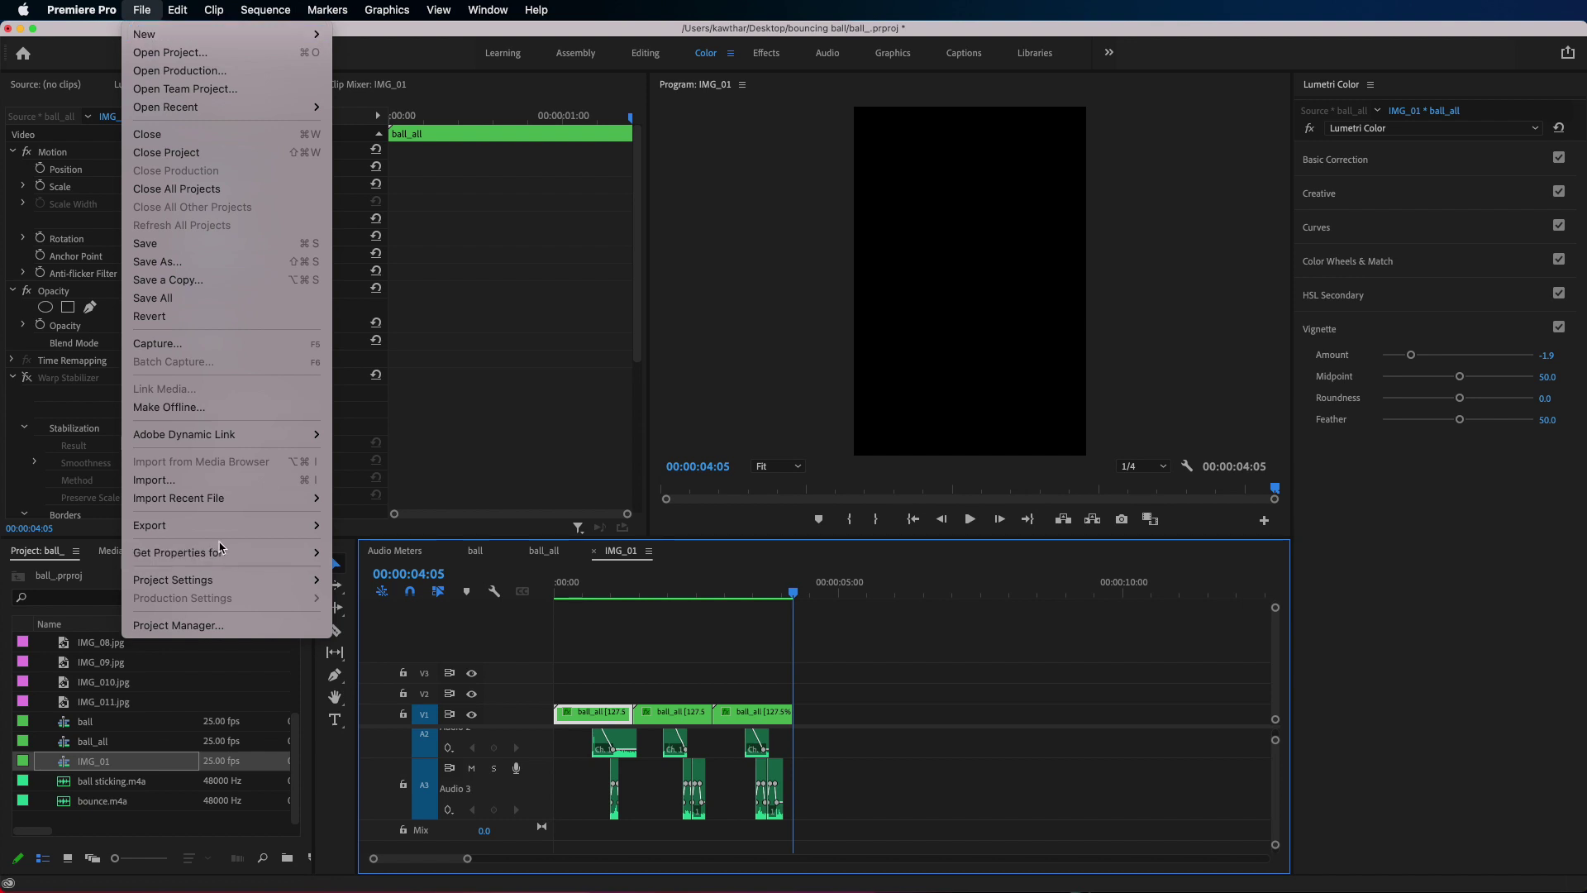
mouse_move(223, 525)
left_click(381, 529)
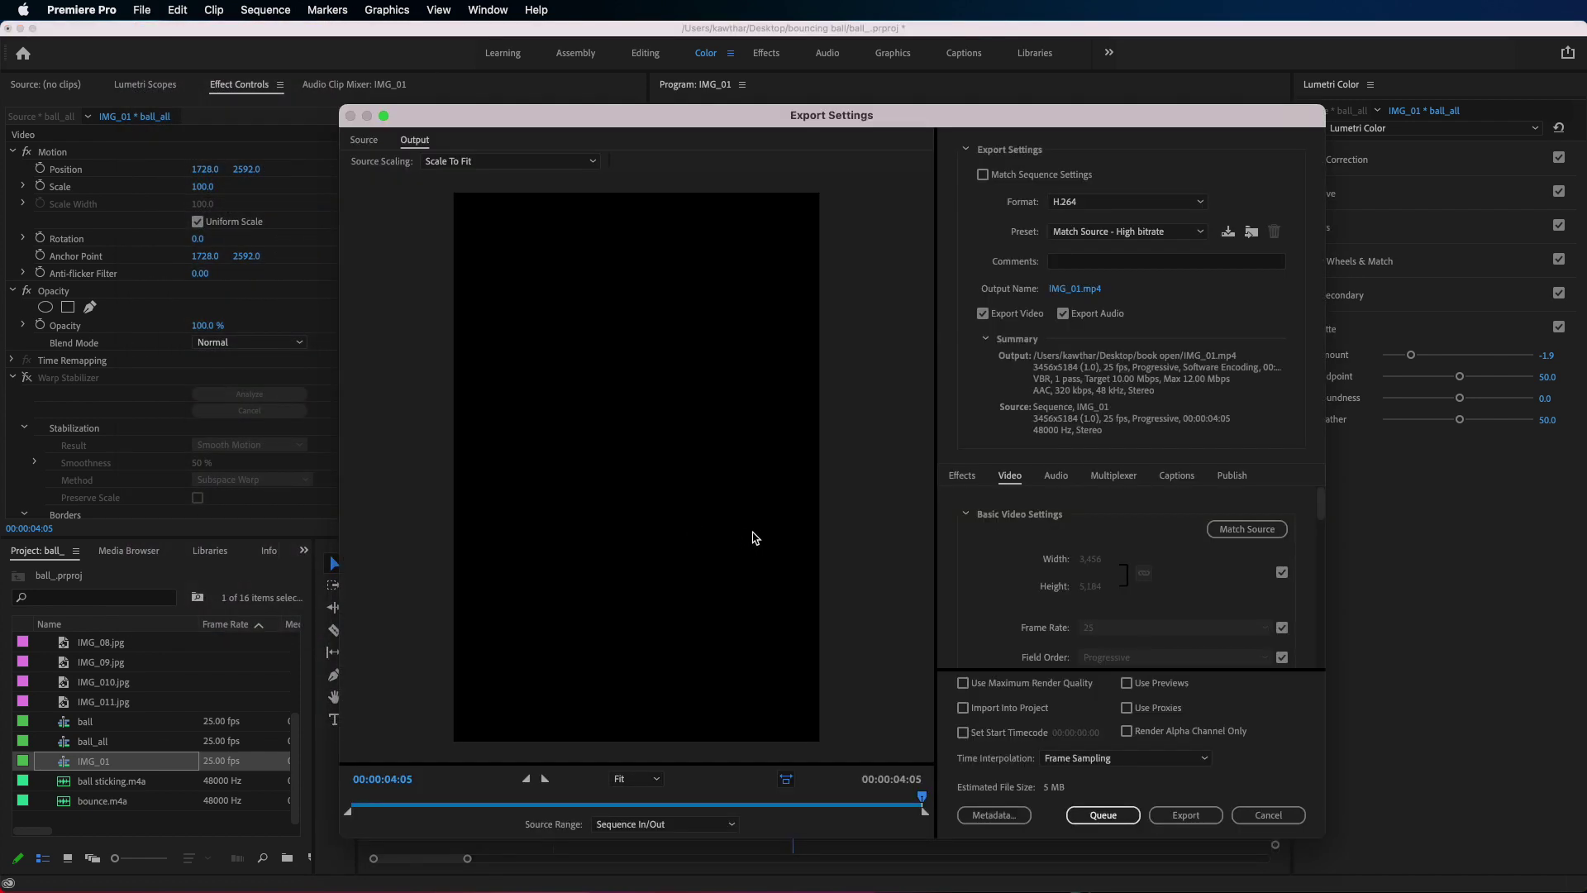
left_click(1077, 288)
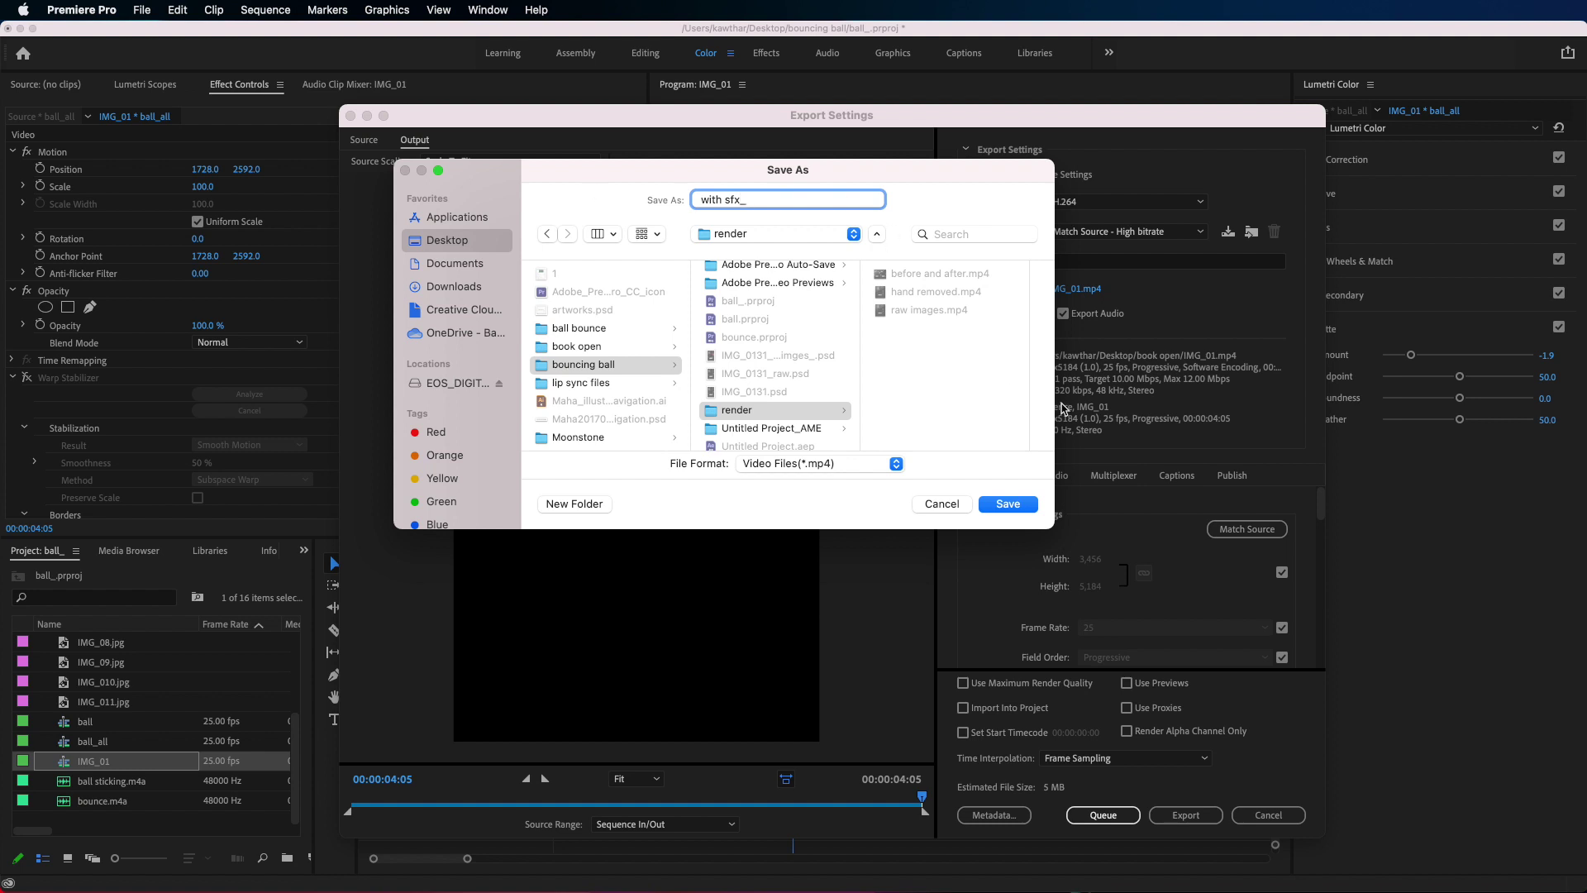
left_click(1013, 504)
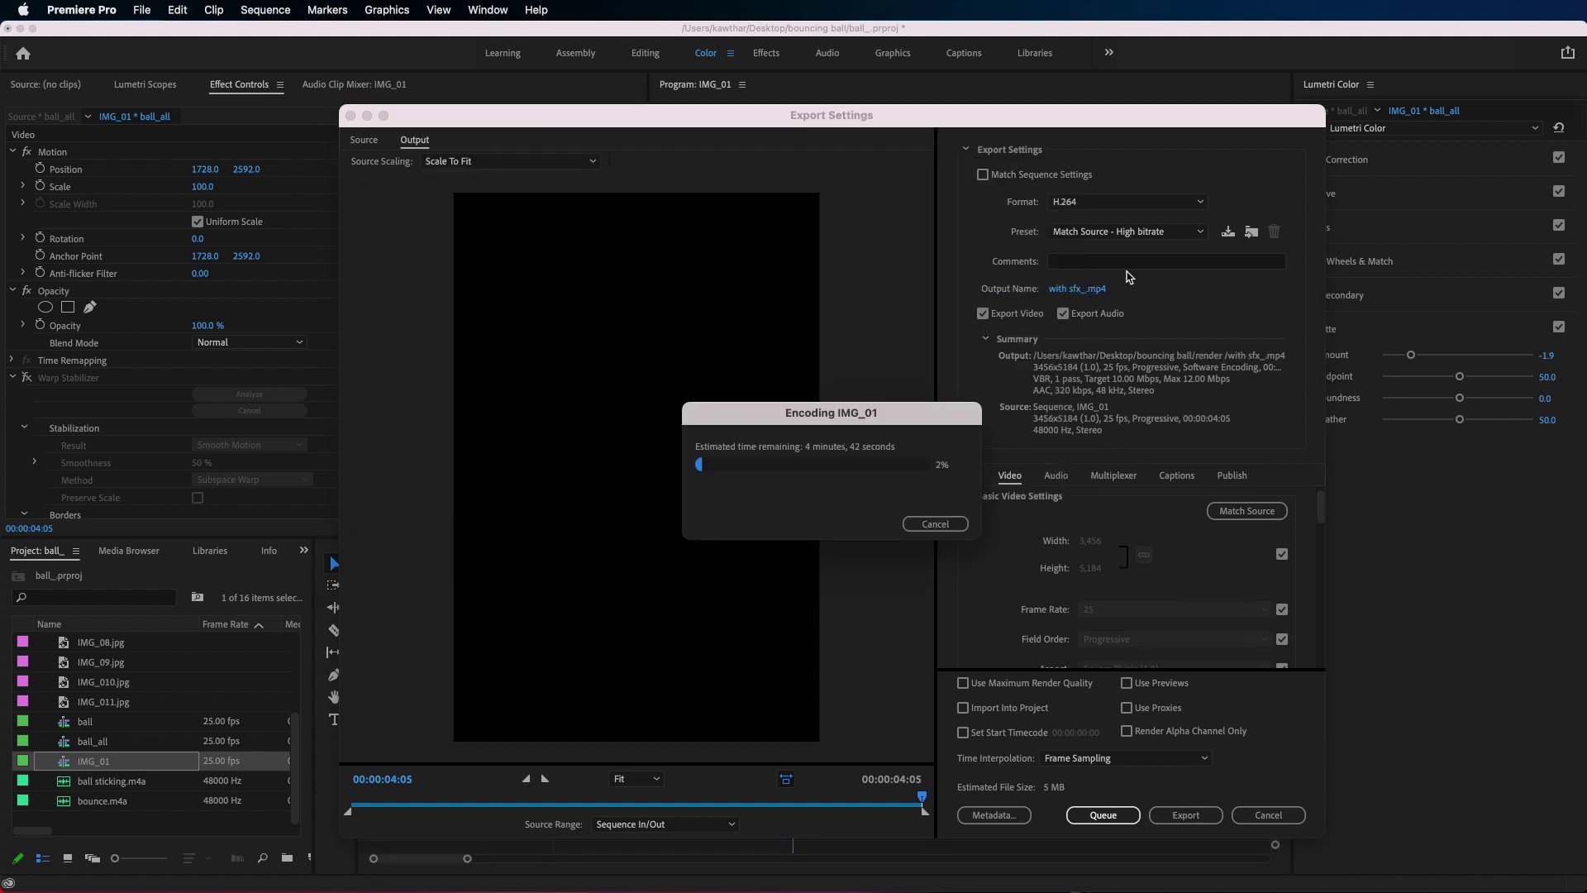